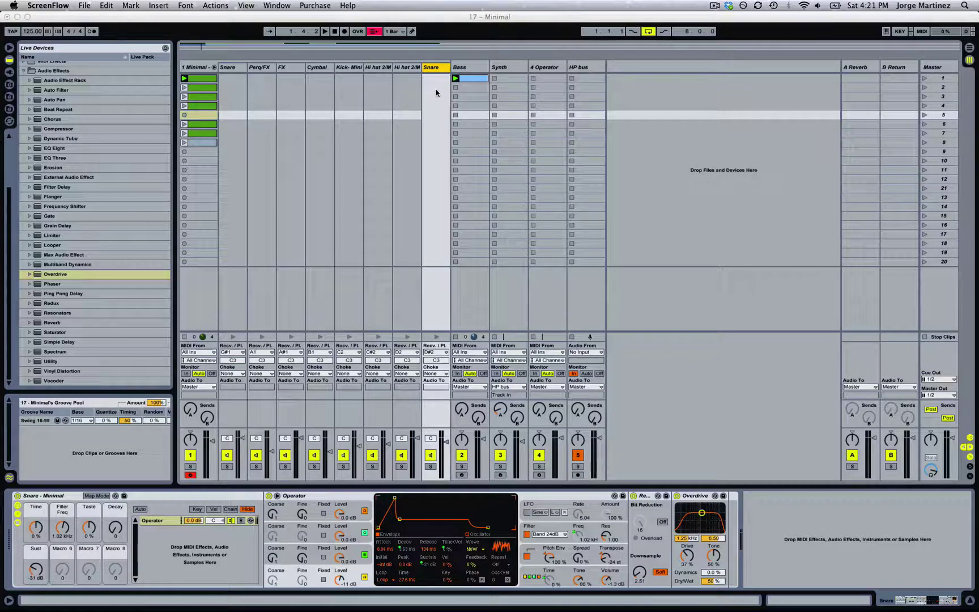
# Step: Play the set with the D#2 Snare soloed and launch the drum clip in slot 7
pyautogui.click(476, 19)
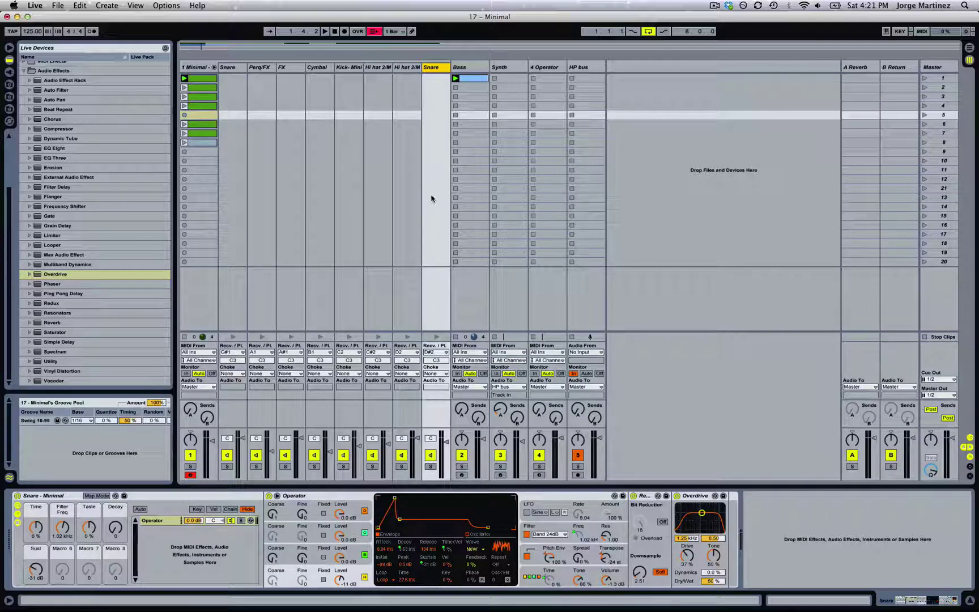
pyautogui.press('space')
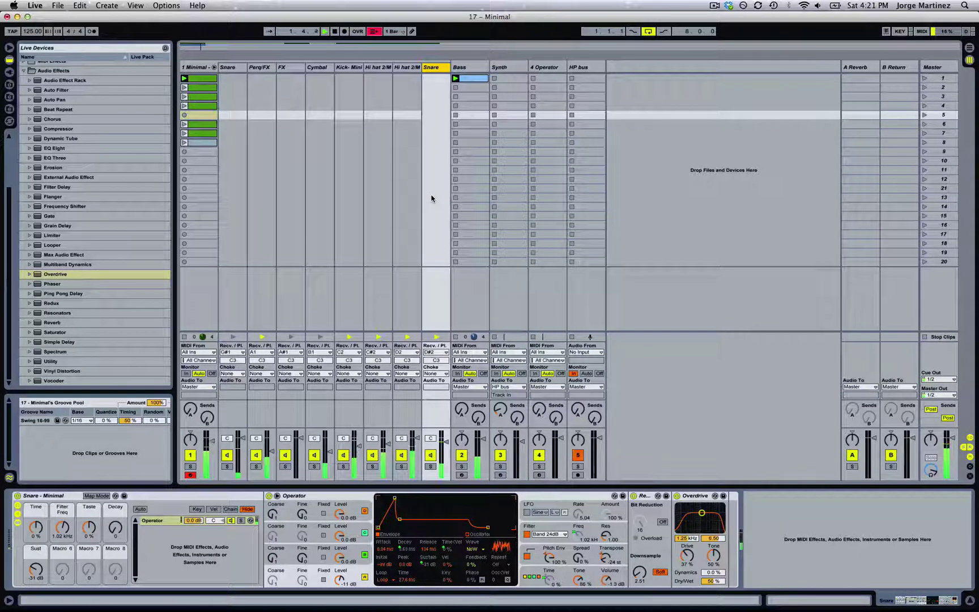
pyautogui.click(430, 466)
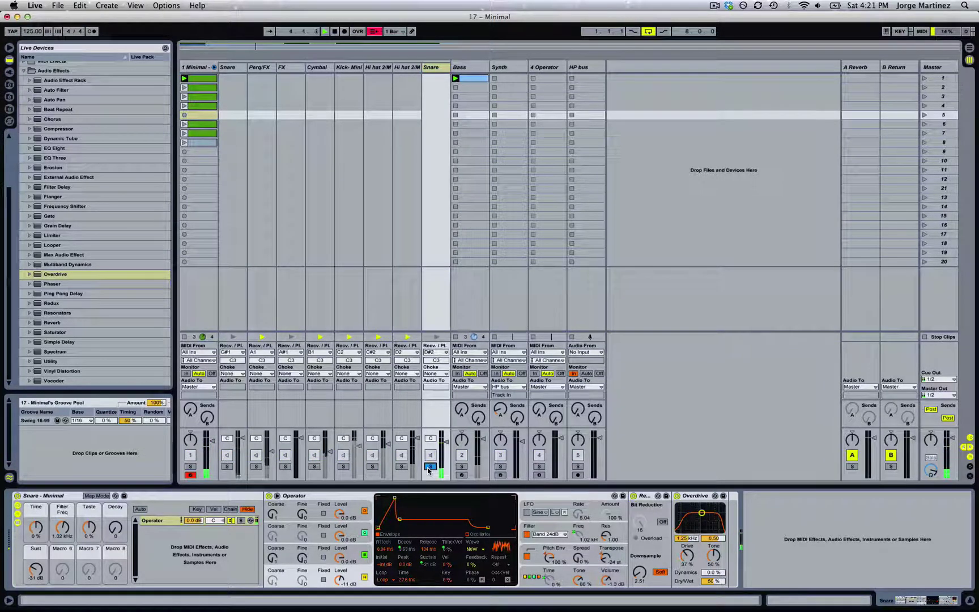
pyautogui.click(184, 133)
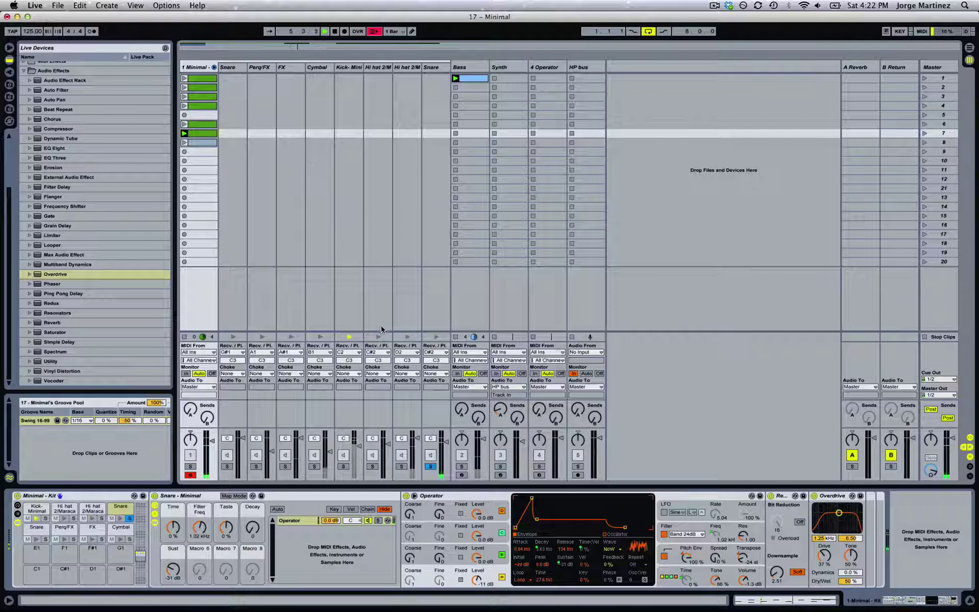
# Step: Open the slot 7 drum clip's notes and examine the long Snare note starting at 1.4
pyautogui.doubleClick(204, 133)
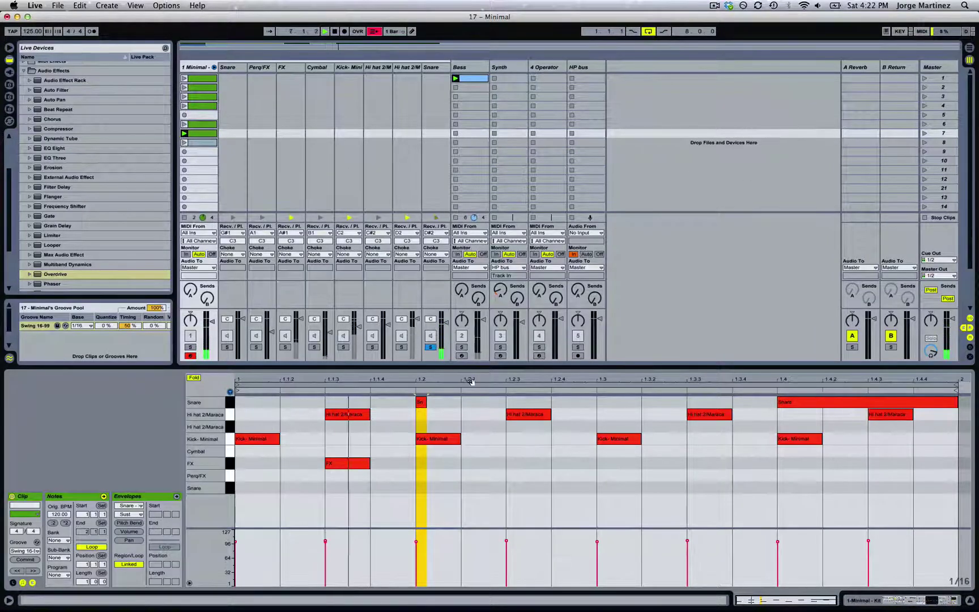
pyautogui.click(790, 402)
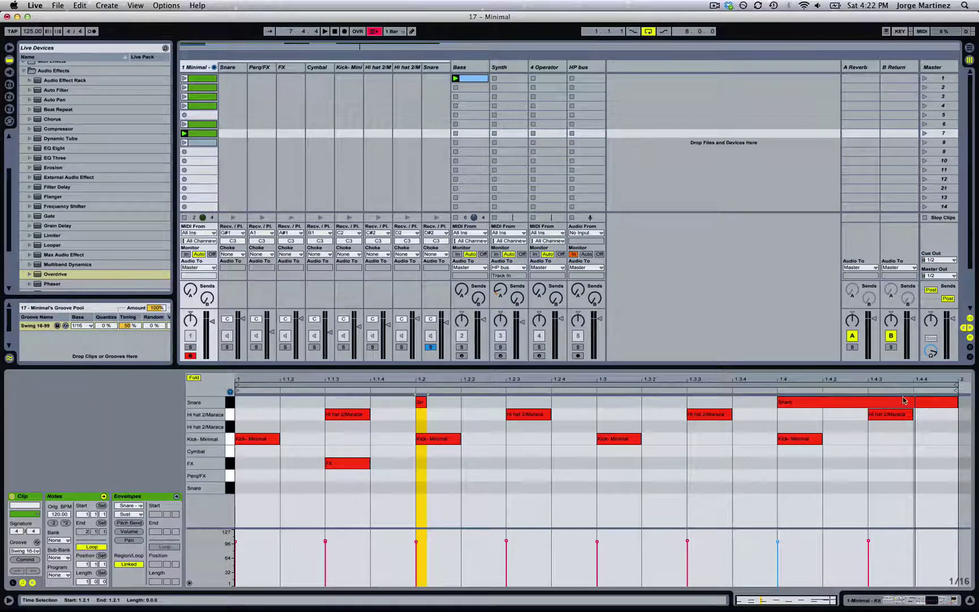
pyautogui.click(937, 418)
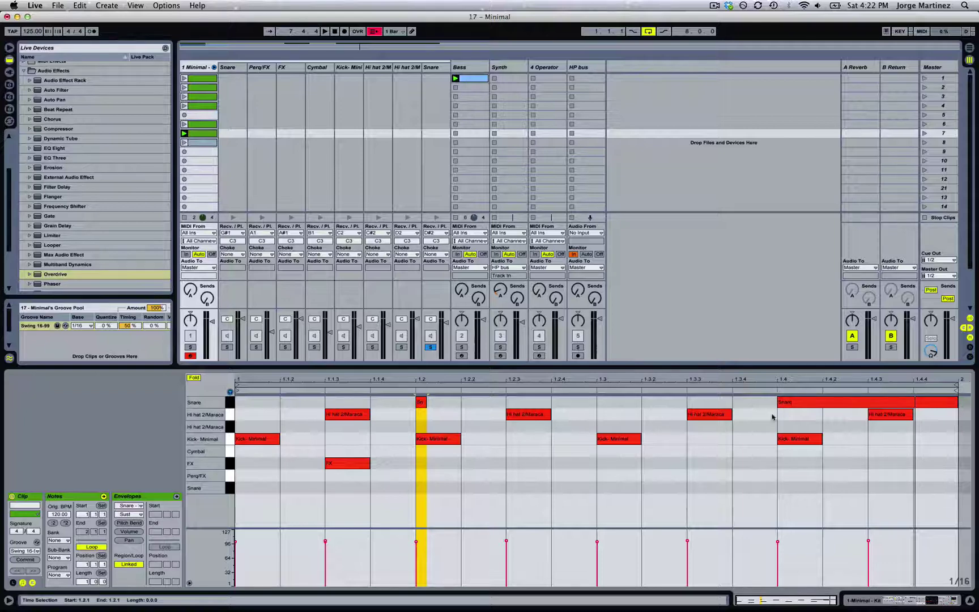
# Step: Show the kit's devices and audition the soloed Snare while trying its Time macro
pyautogui.hotkey('shift', 'Tab')
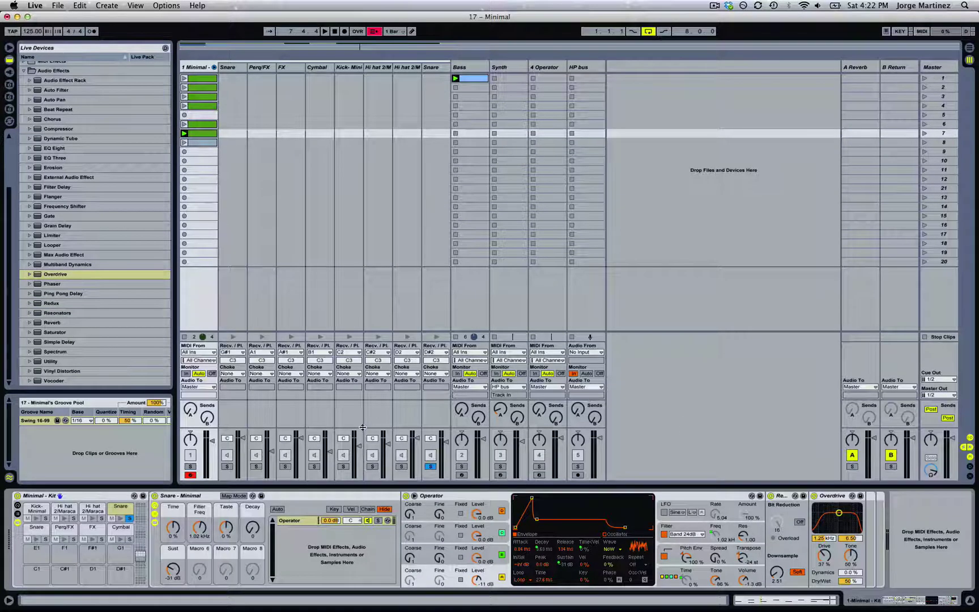
pyautogui.press('space')
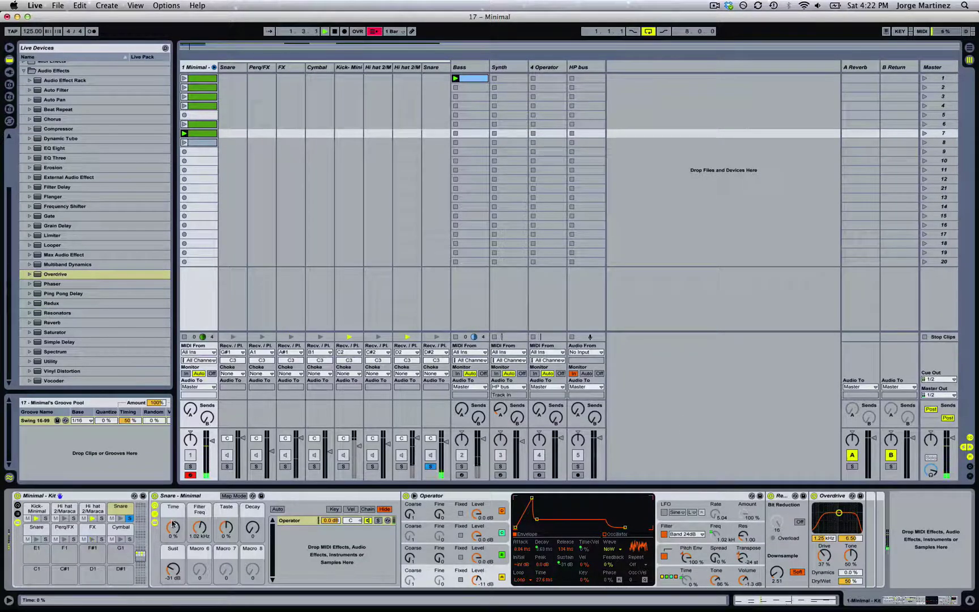
pyautogui.moveTo(172, 527); pyautogui.dragTo(172, 552)
pyautogui.press('space')
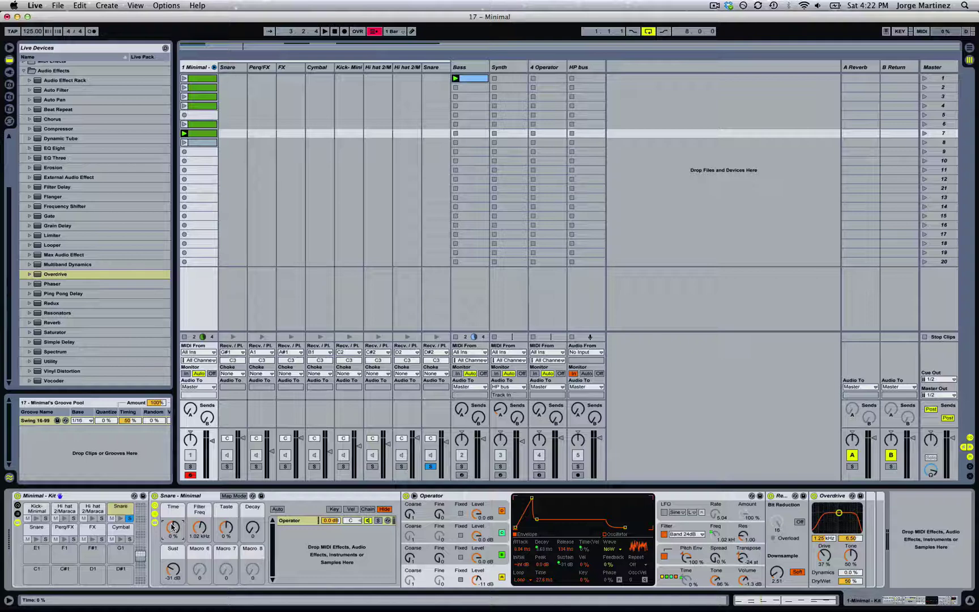
# Step: Switch back to the drum clip in slot 1 and mute the D#2 Snare instead of soloing it
pyautogui.click(184, 79)
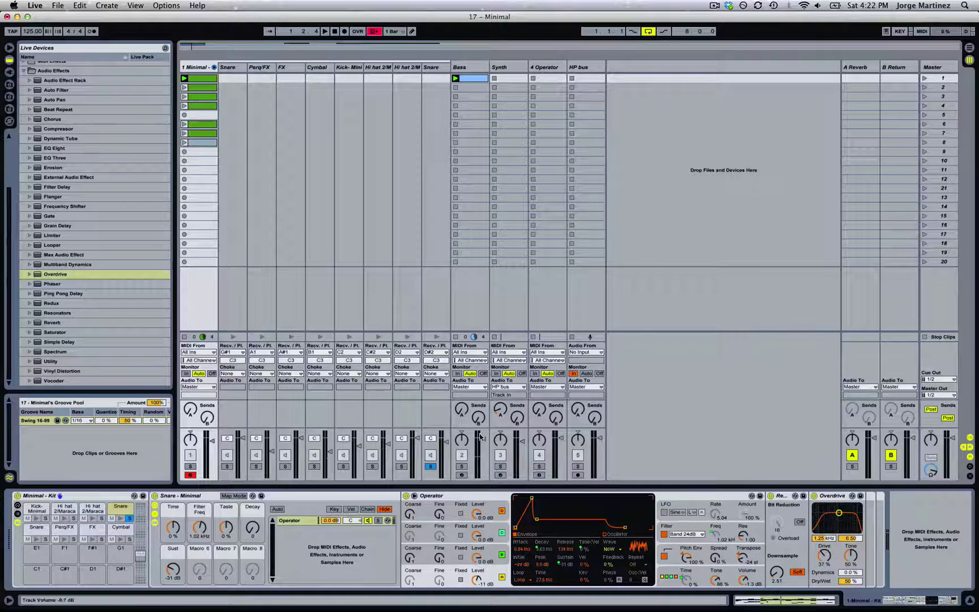
pyautogui.click(430, 466)
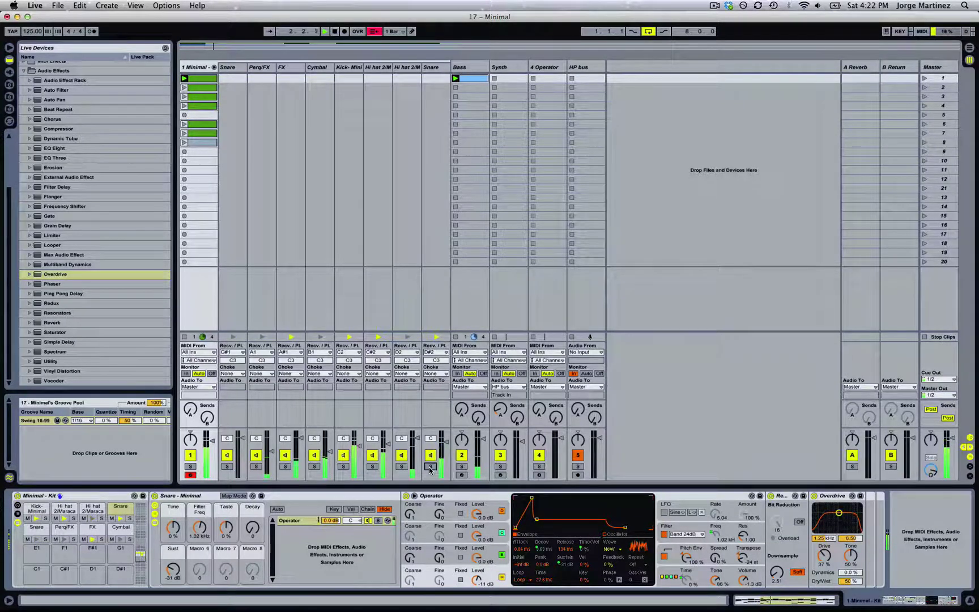
pyautogui.click(436, 191)
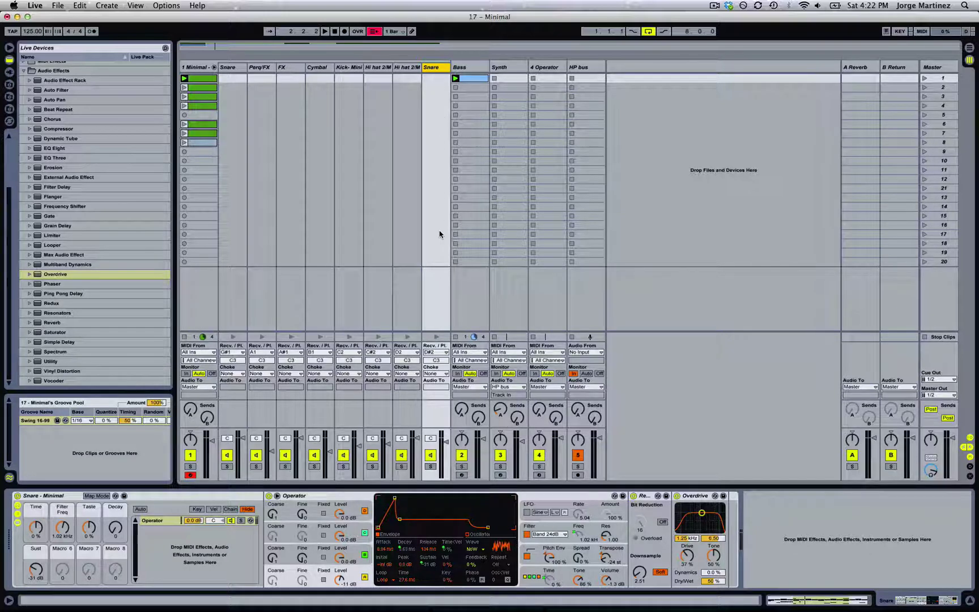
pyautogui.click(431, 457)
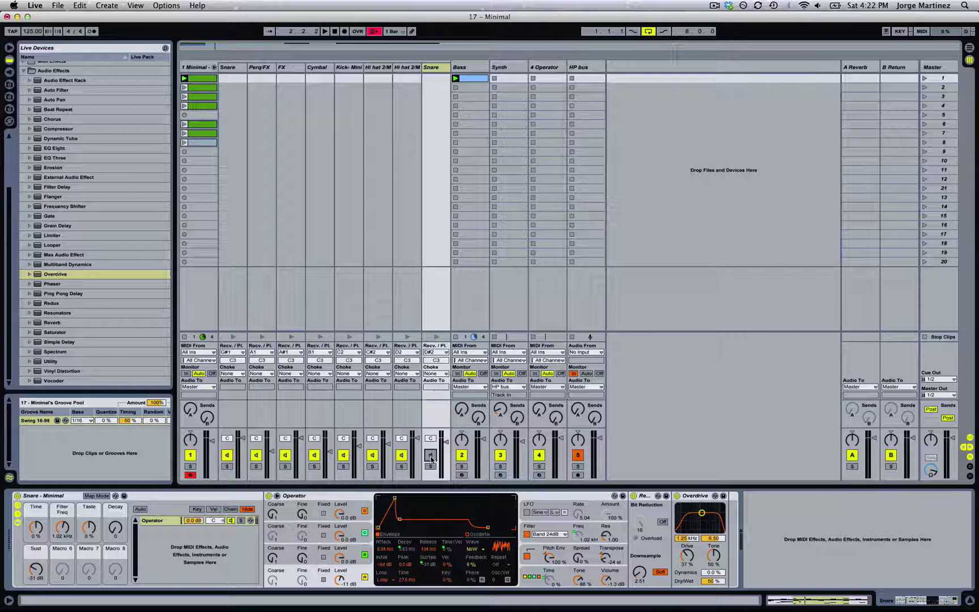
# Step: Load the Operator instrument onto the empty E1 pad of the Minimal-Kit drum rack
pyautogui.click(209, 96)
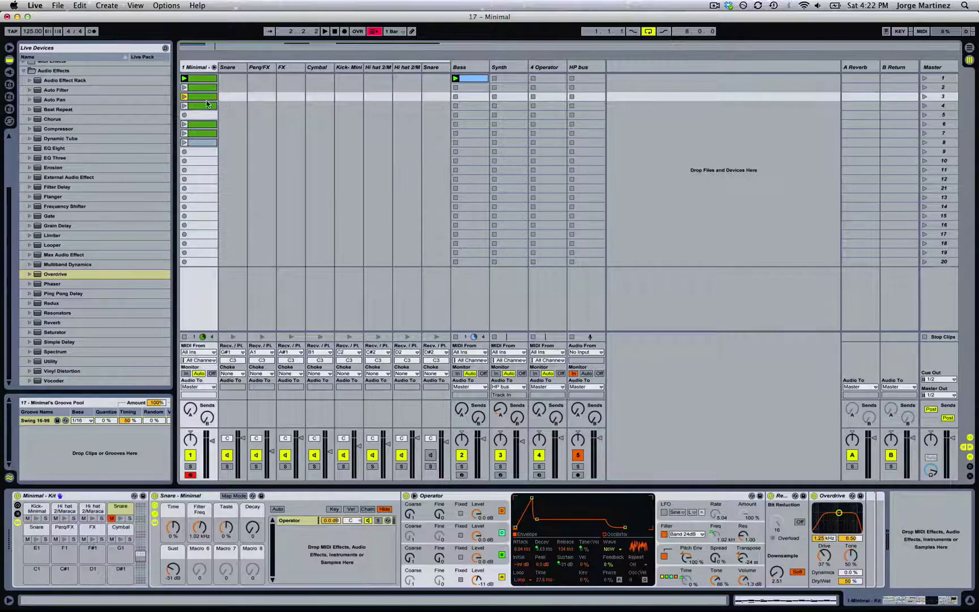
pyautogui.scroll(3, 34, 164)
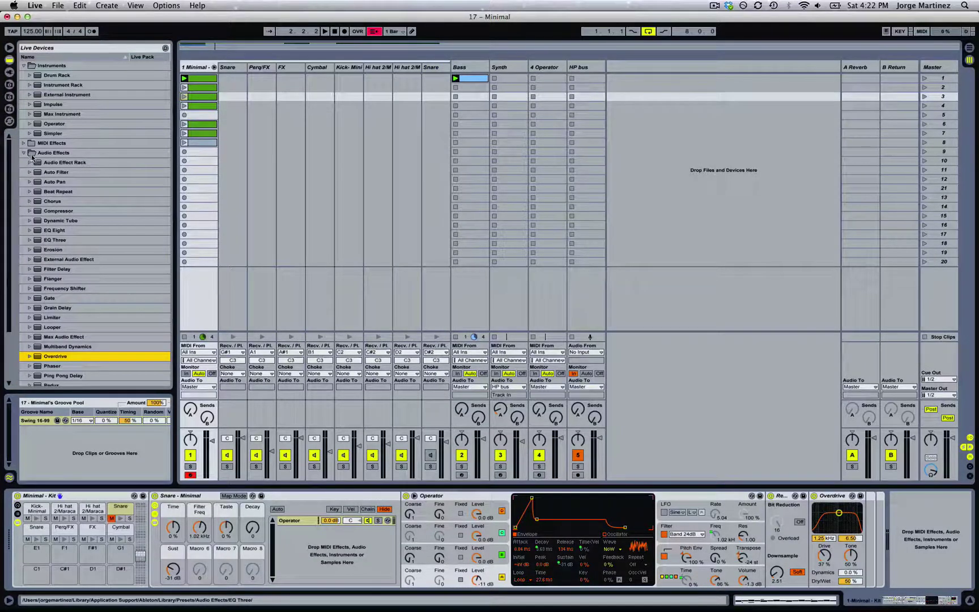
pyautogui.click(40, 124)
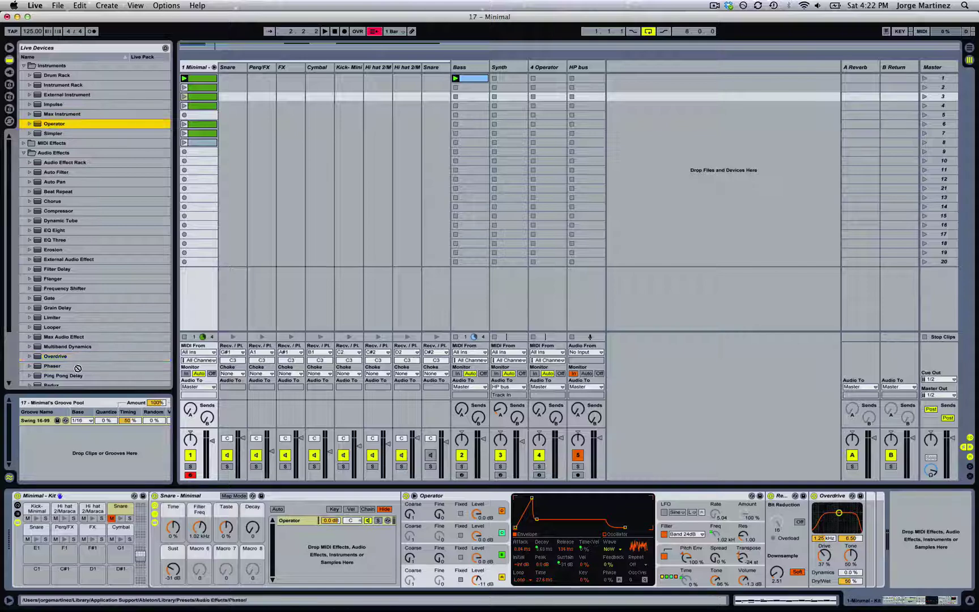
pyautogui.moveTo(67, 533); pyautogui.dragTo(37, 550)
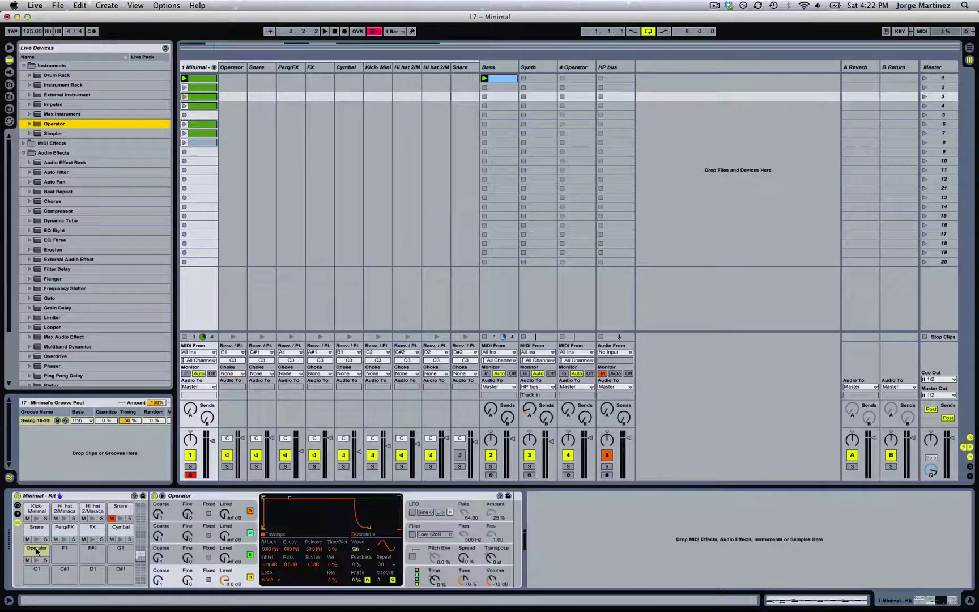
# Step: Create a MIDI clip in slot 10 of the drum track with sixteenth Operator notes at 1.1 and 1.3
pyautogui.doubleClick(198, 161)
pyautogui.click(277, 448)
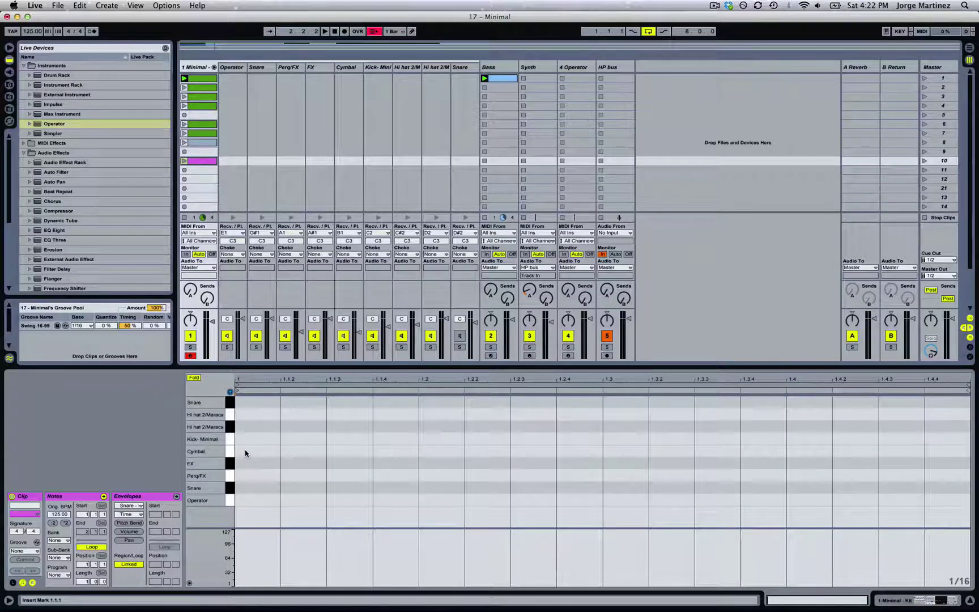
pyautogui.doubleClick(251, 500)
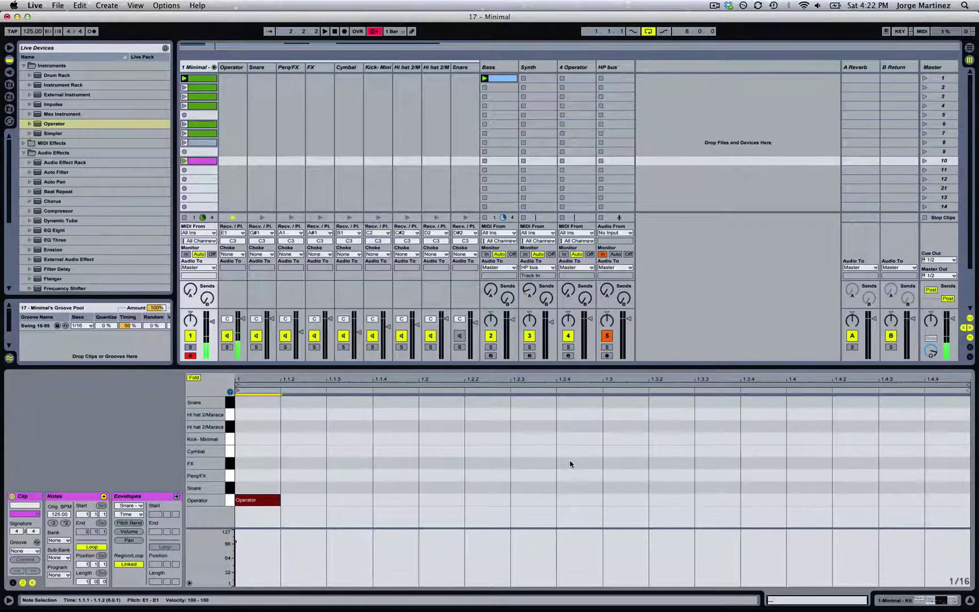
pyautogui.doubleClick(614, 498)
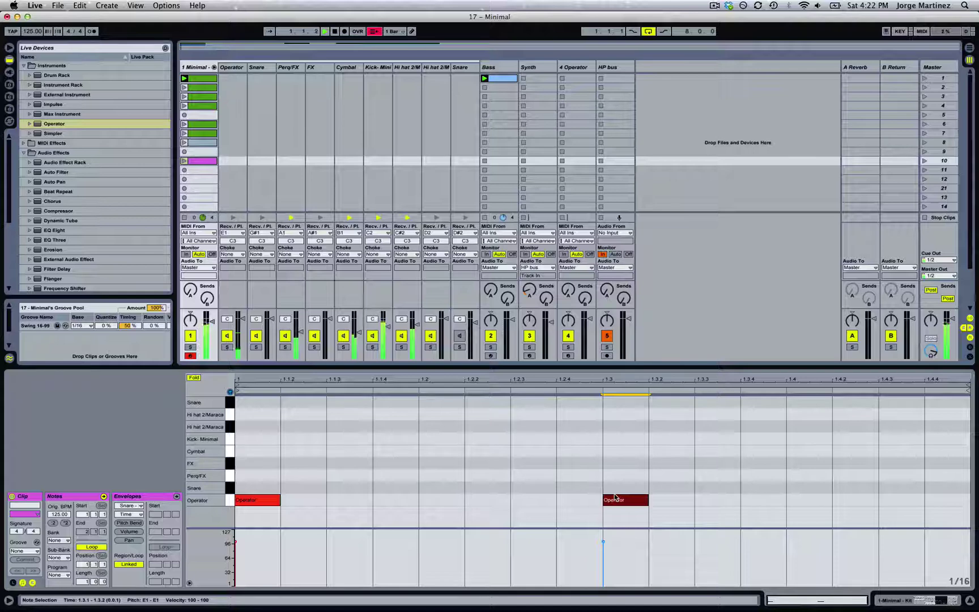
# Step: Launch the slot 10 clip, solo the drum track to hear it alone, and stop playback
pyautogui.click(183, 161)
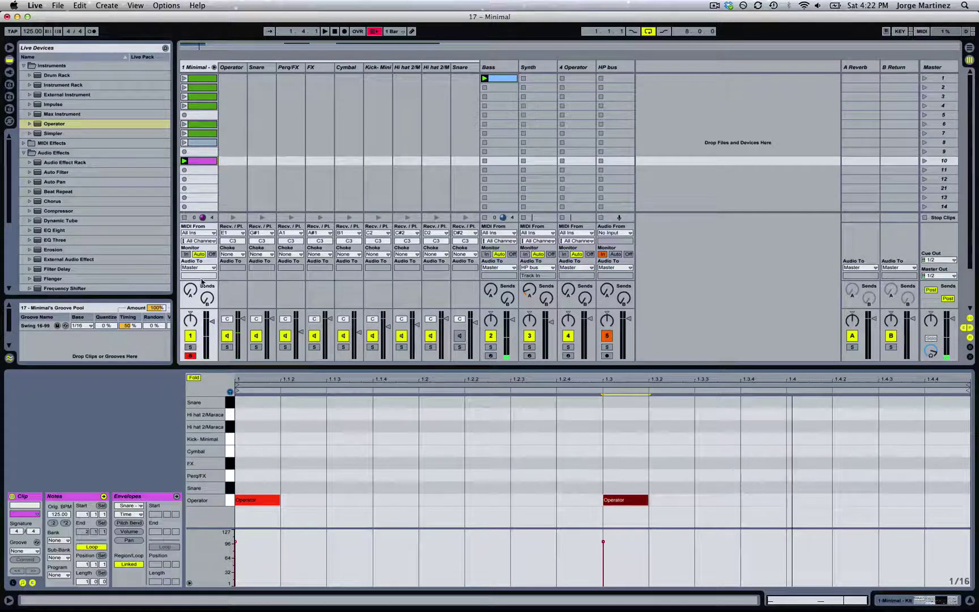
pyautogui.click(192, 346)
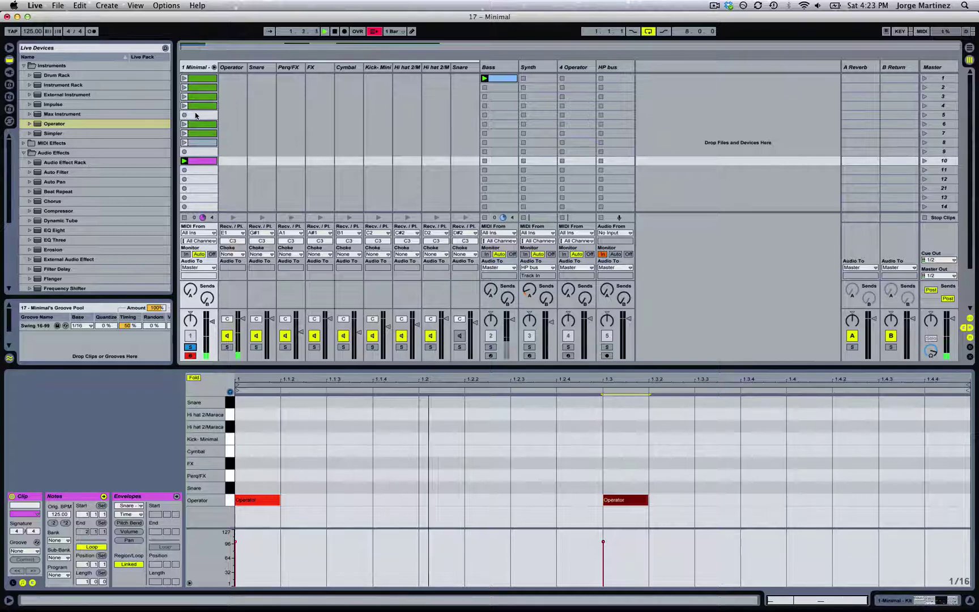
pyautogui.press('space')
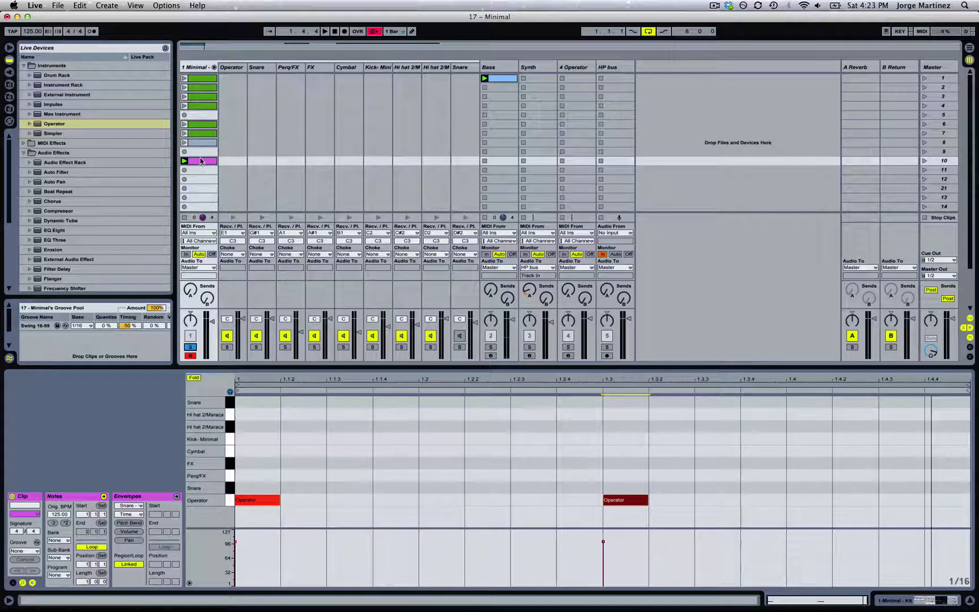
# Step: In the new Operator's global settings, route Velocity to Volume with an amount of 100
pyautogui.hotkey('shift', 'Tab')
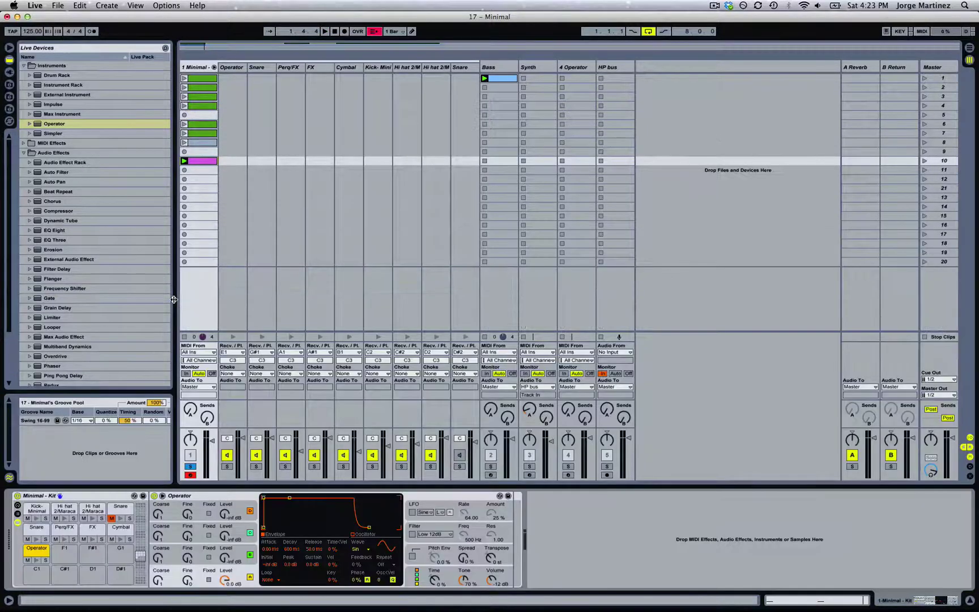
pyautogui.click(222, 495)
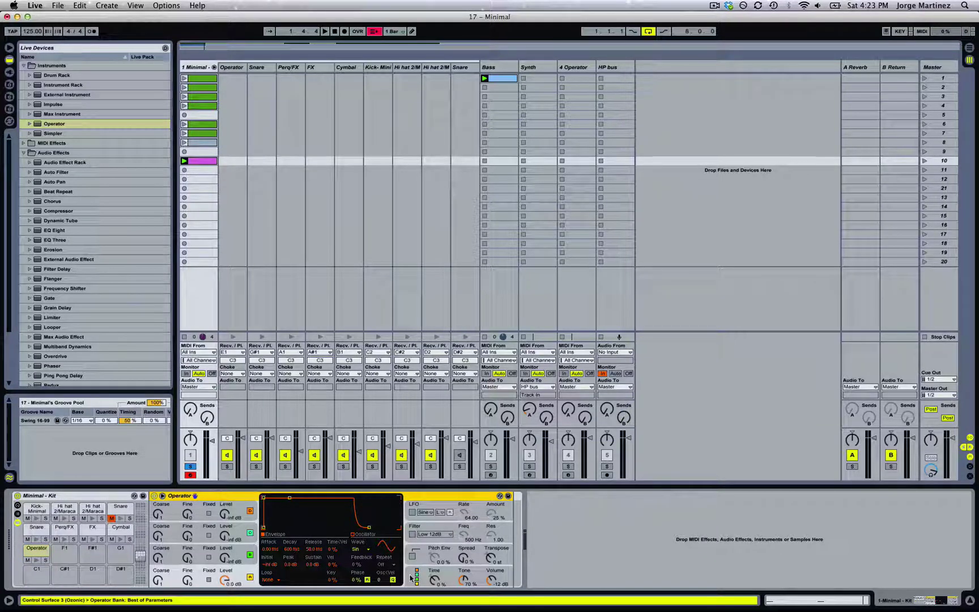
pyautogui.click(451, 575)
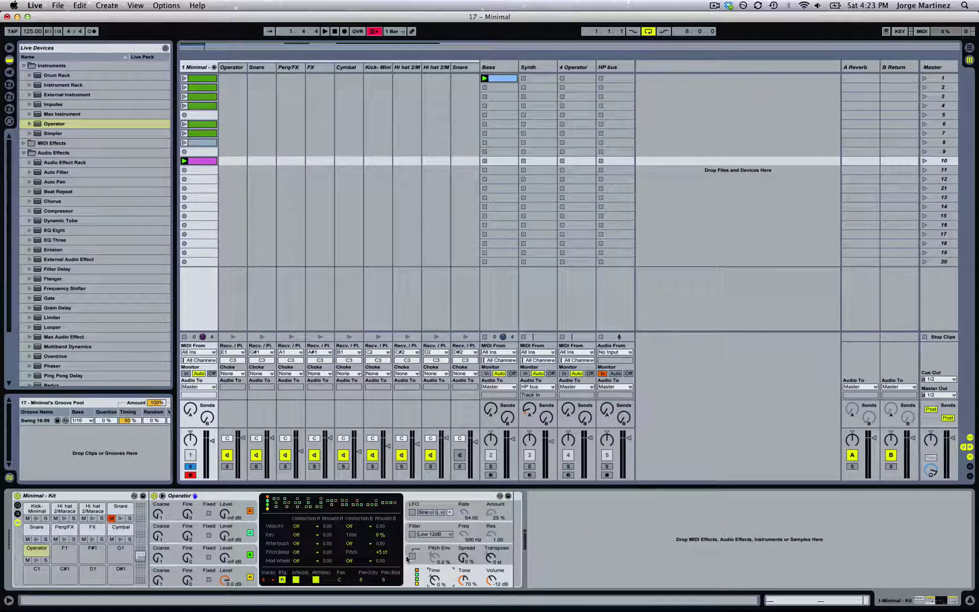
pyautogui.click(295, 526)
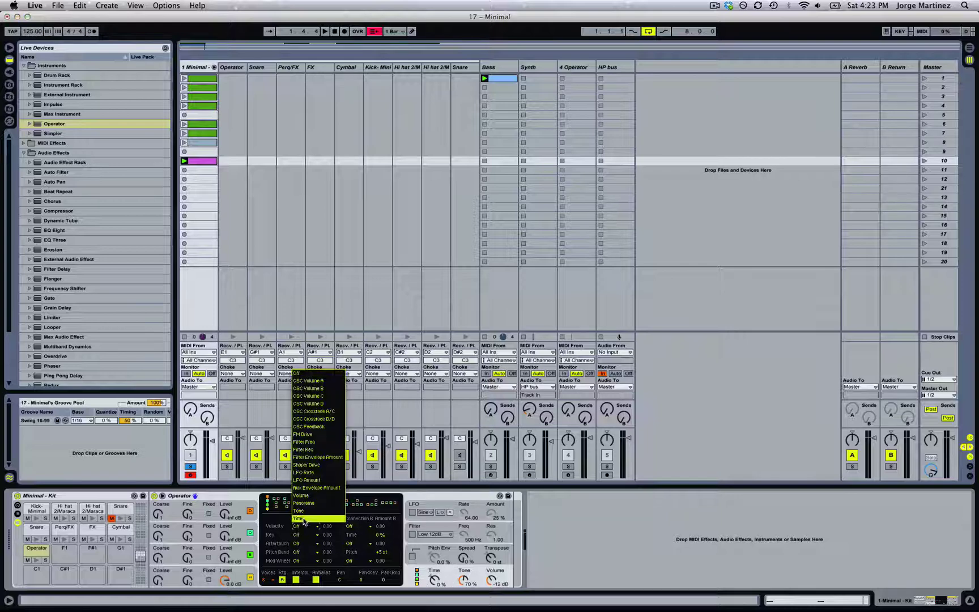
pyautogui.click(305, 497)
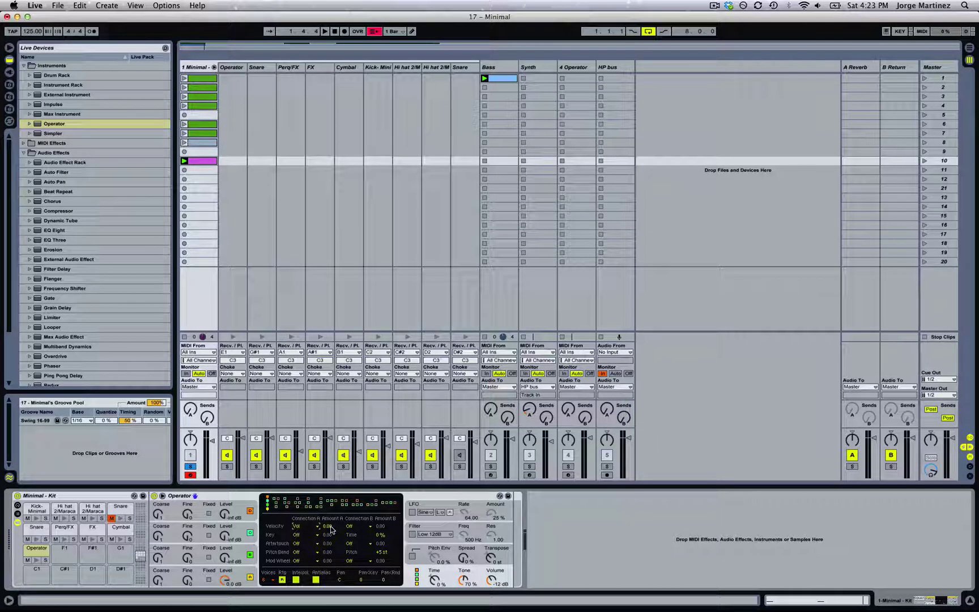
pyautogui.moveTo(330, 526); pyautogui.dragTo(330, 487)
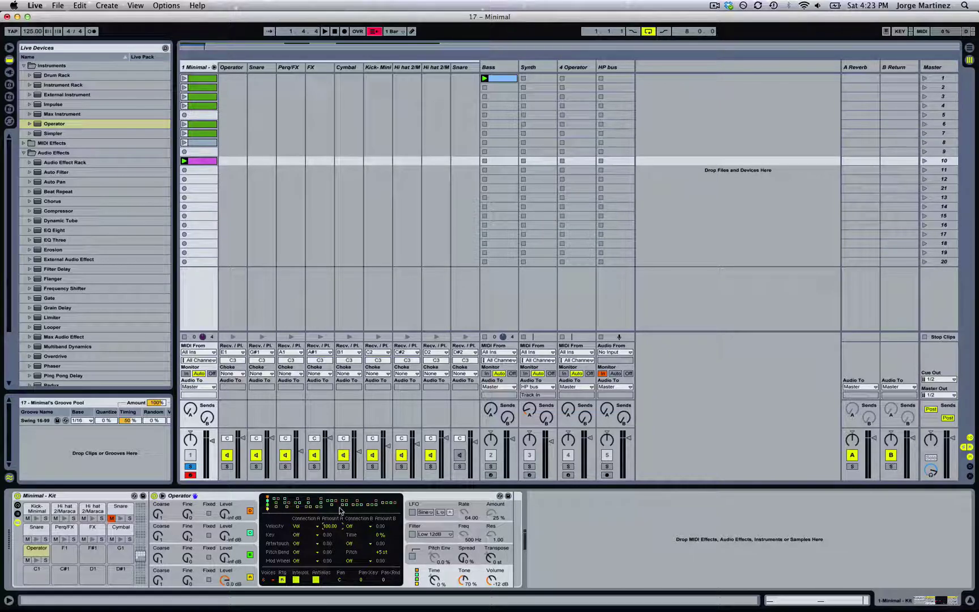
# Step: Choose Operator's algorithm with all four oscillators side by side and raise its volume to about -1.2 dB
pyautogui.click(390, 505)
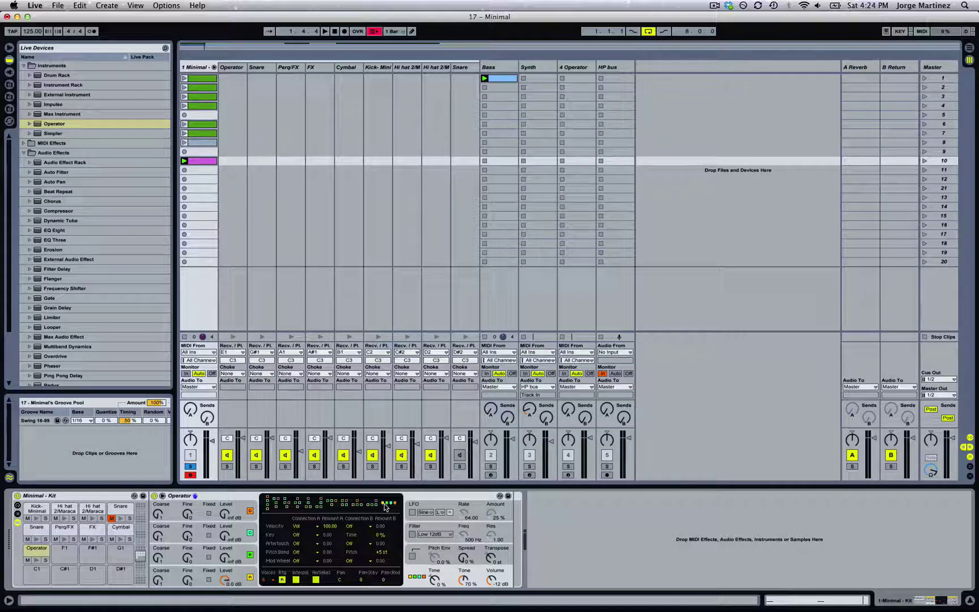
pyautogui.click(412, 500)
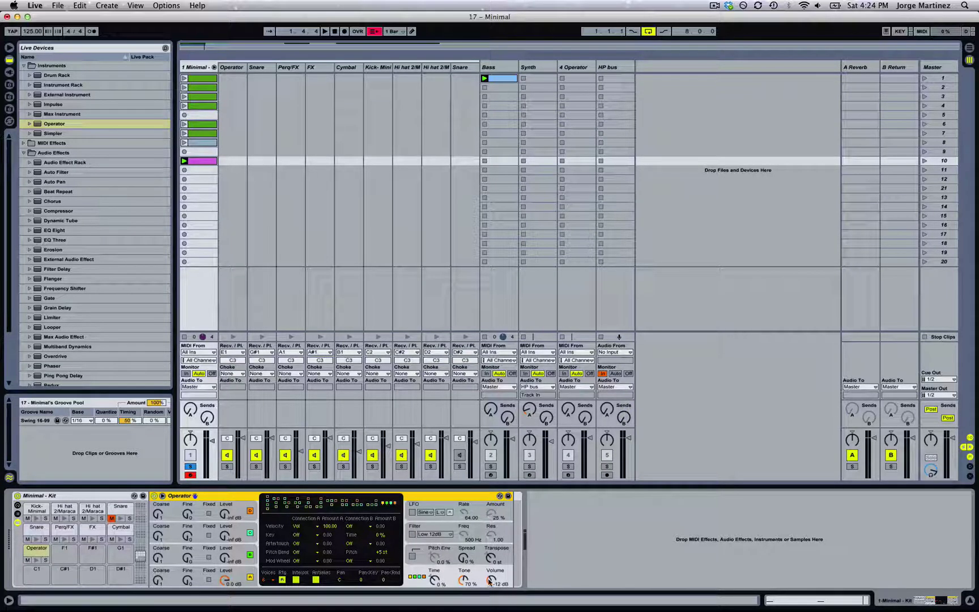
pyautogui.moveTo(489, 581); pyautogui.dragTo(490, 567)
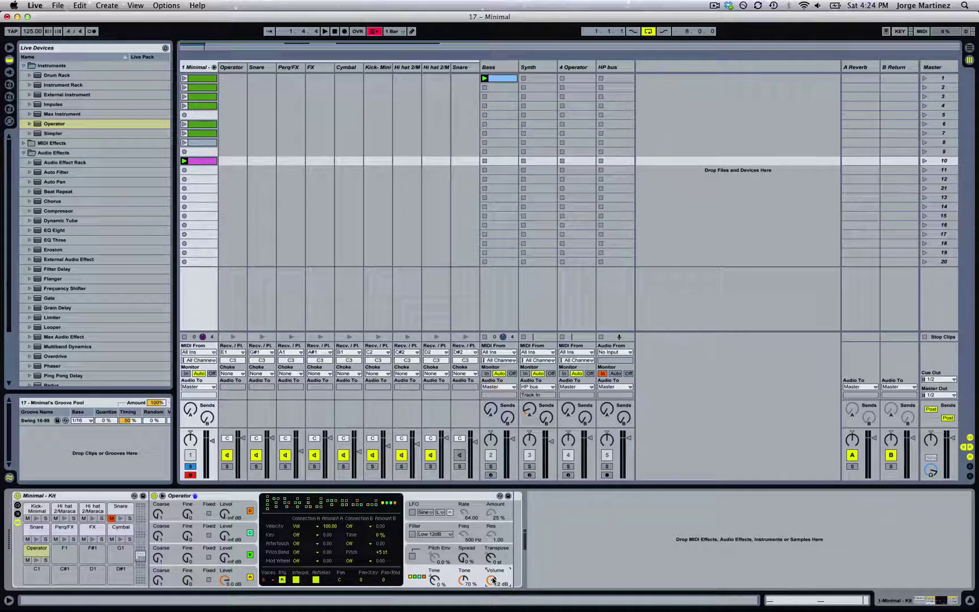
# Step: Set oscillator A's waveform to Noise White and play the clip to hear it
pyautogui.click(231, 495)
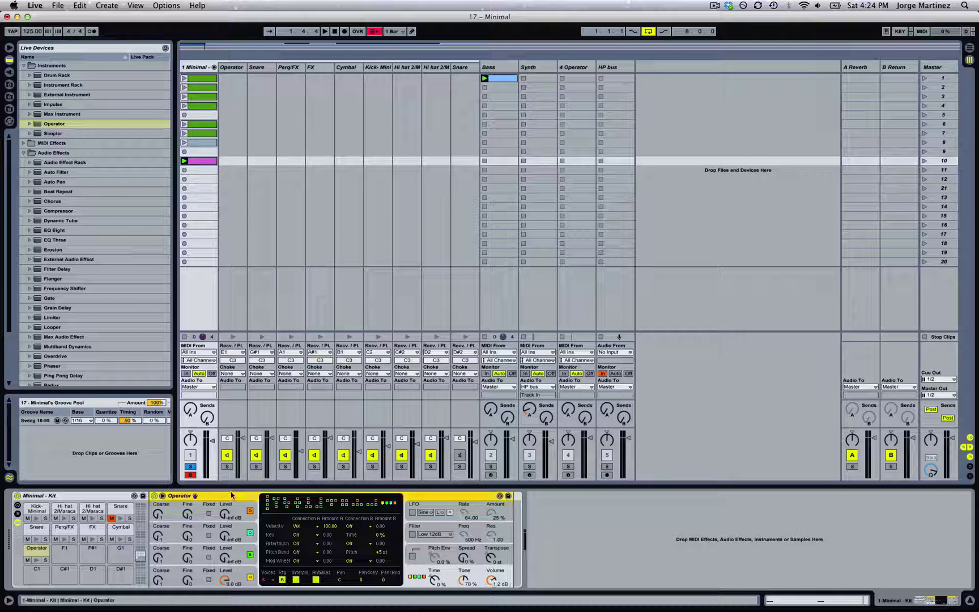
pyautogui.click(242, 573)
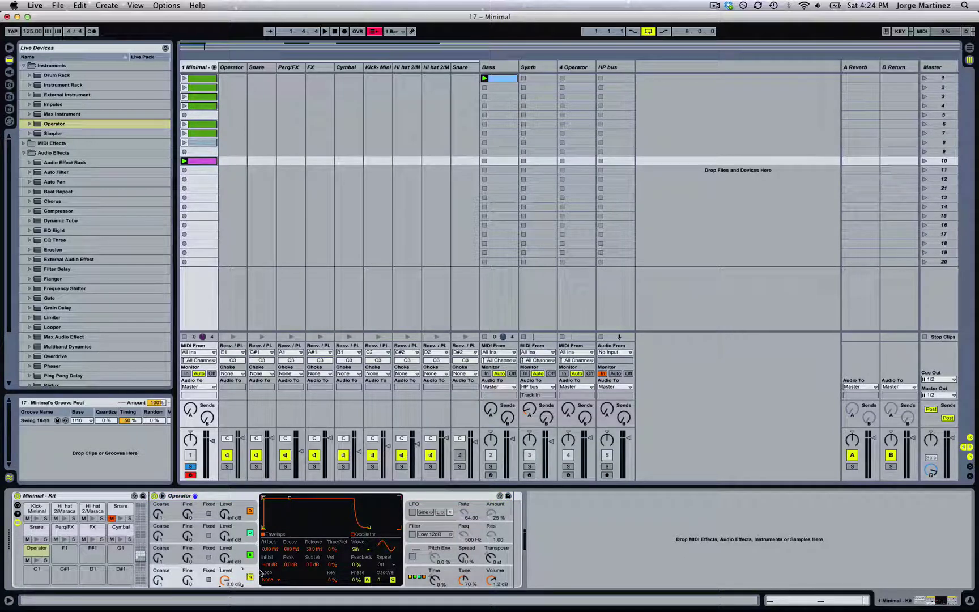
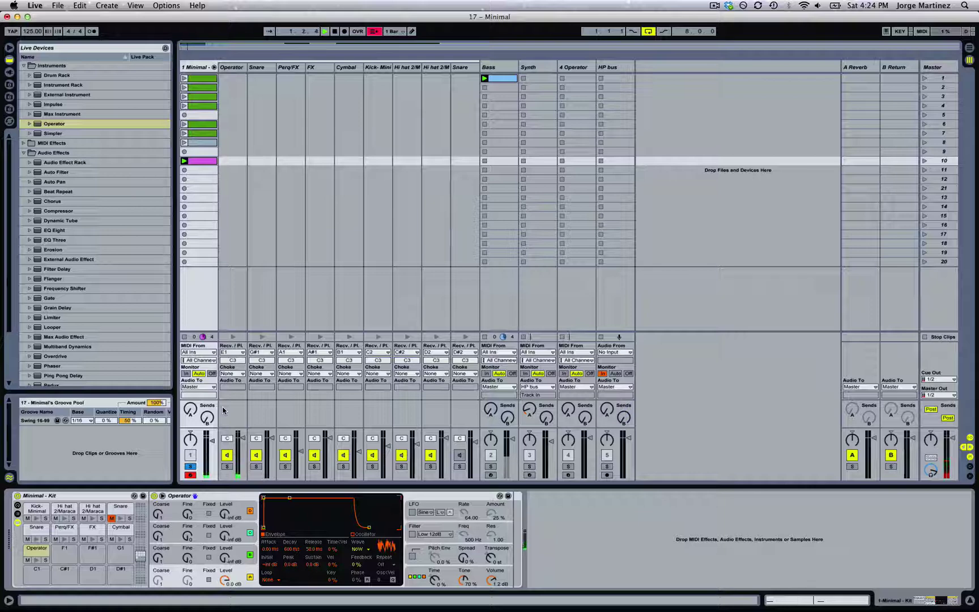
pyautogui.press('space')
pyautogui.press('space')
pyautogui.press('space')
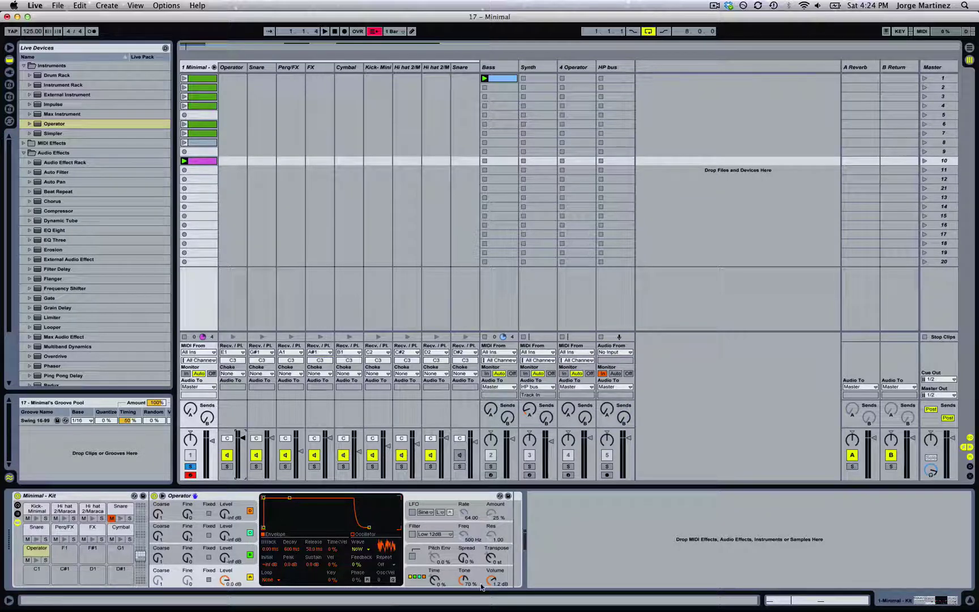
# Step: Lower Operator's overall volume to about -3.7 dB and audition the noise at that level
pyautogui.moveTo(491, 580); pyautogui.dragTo(494, 583)
pyautogui.press('space')
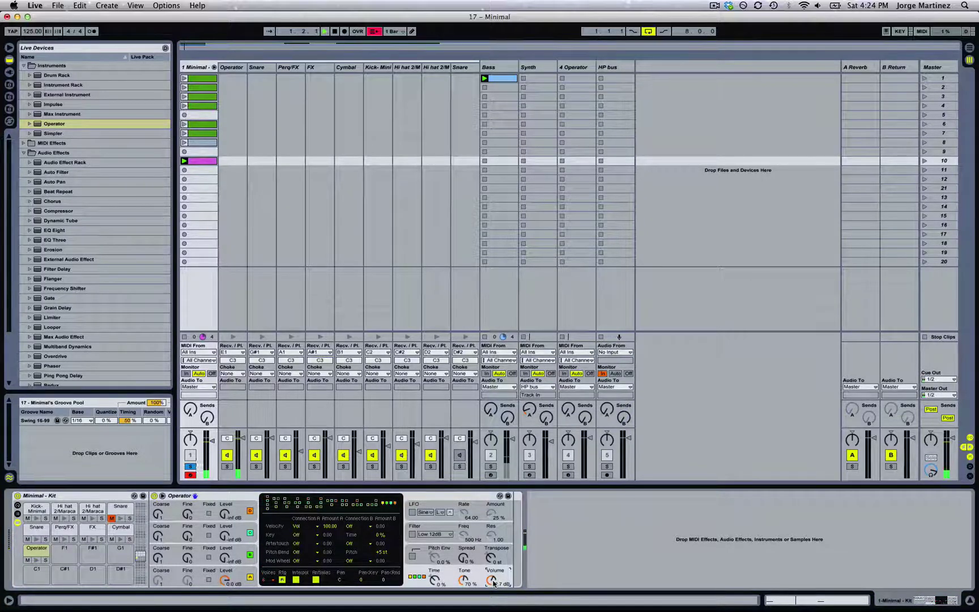
pyautogui.press('space')
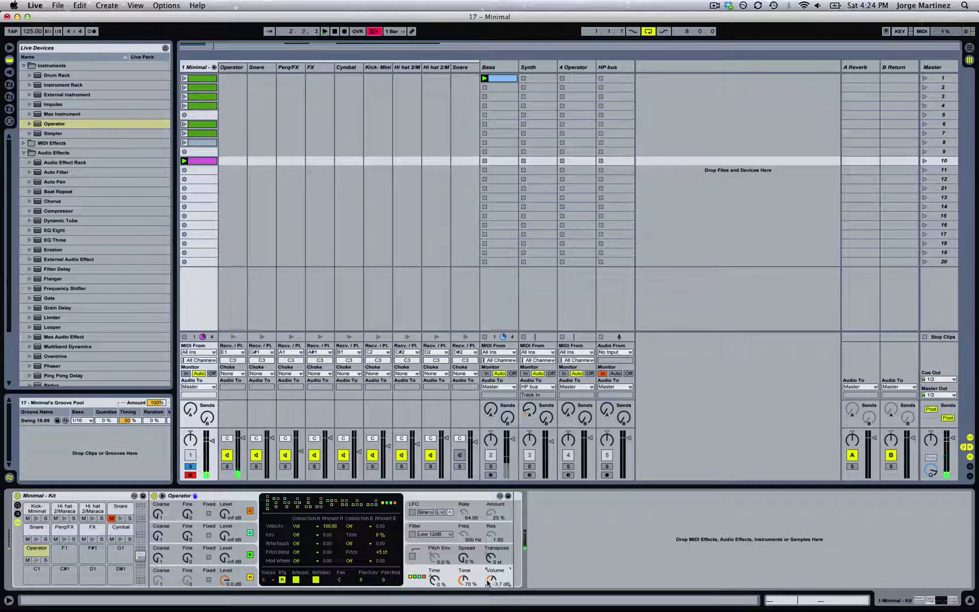
# Step: In oscillator A's amplitude envelope, set the sustain to -inf dB and the decay to 3.6 ms
pyautogui.click(249, 573)
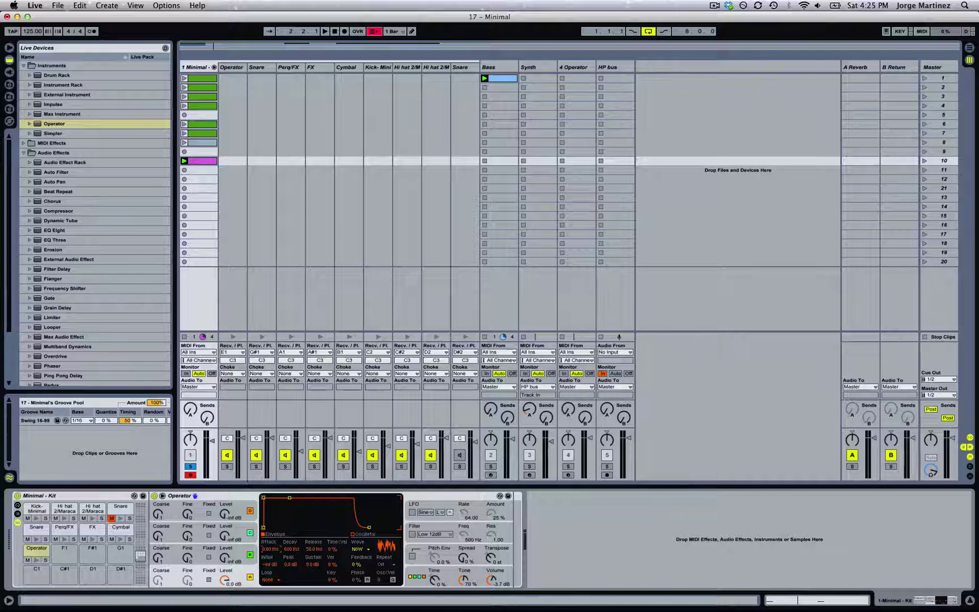
pyautogui.moveTo(269, 550); pyautogui.dragTo(270, 548)
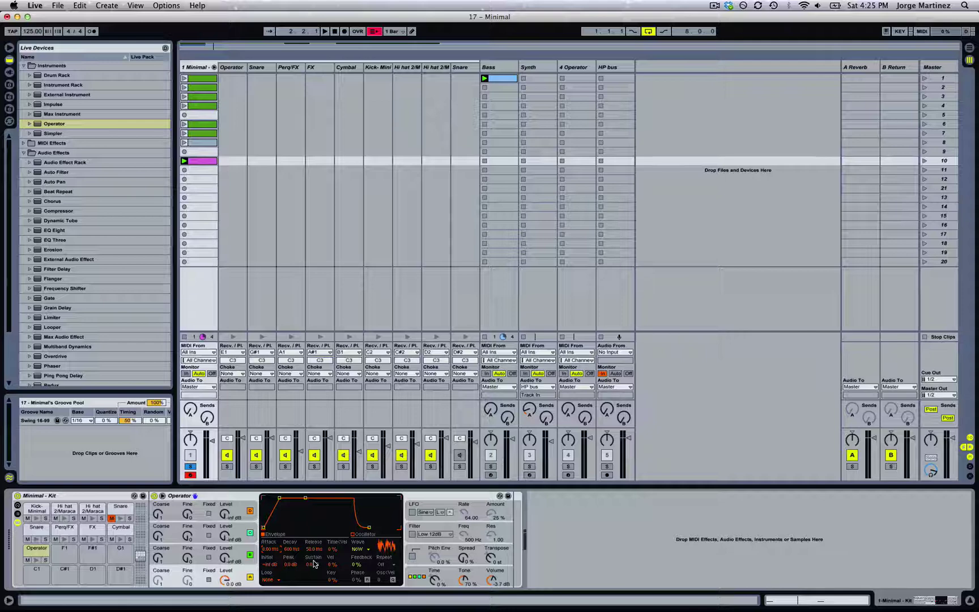
pyautogui.moveTo(313, 564); pyautogui.dragTo(313, 583)
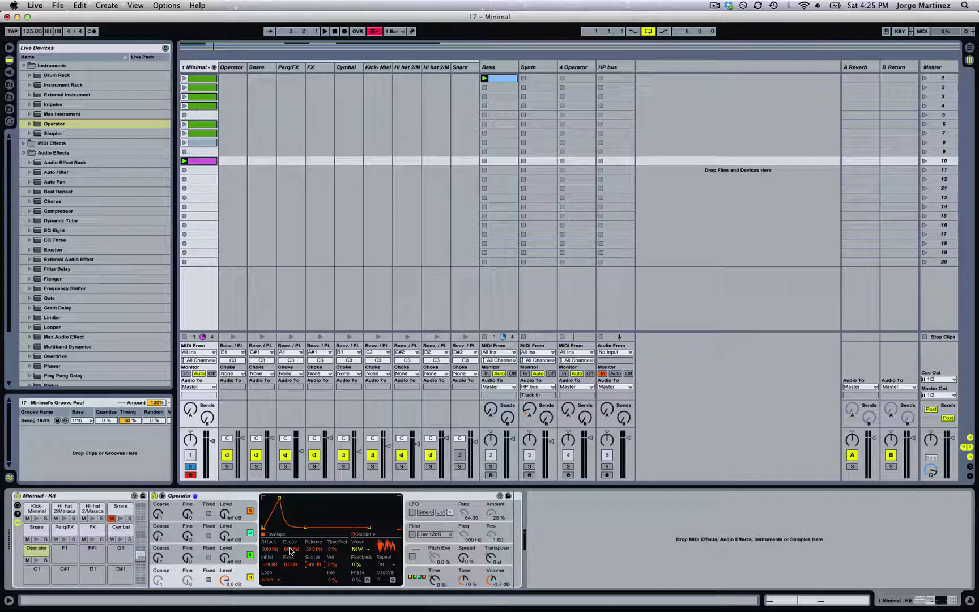
pyautogui.write('36')
pyautogui.press('Return')
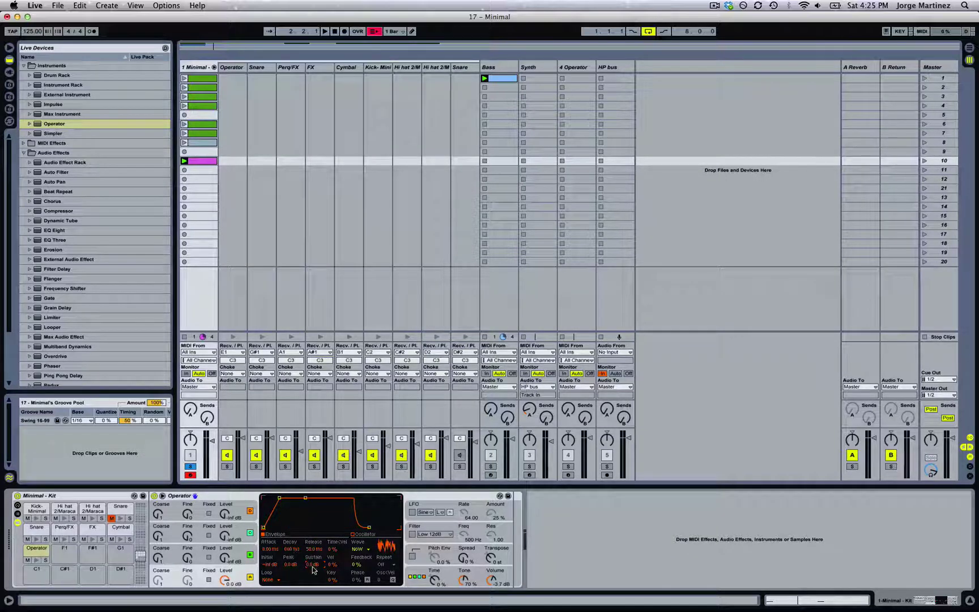
pyautogui.moveTo(304, 562); pyautogui.dragTo(305, 589)
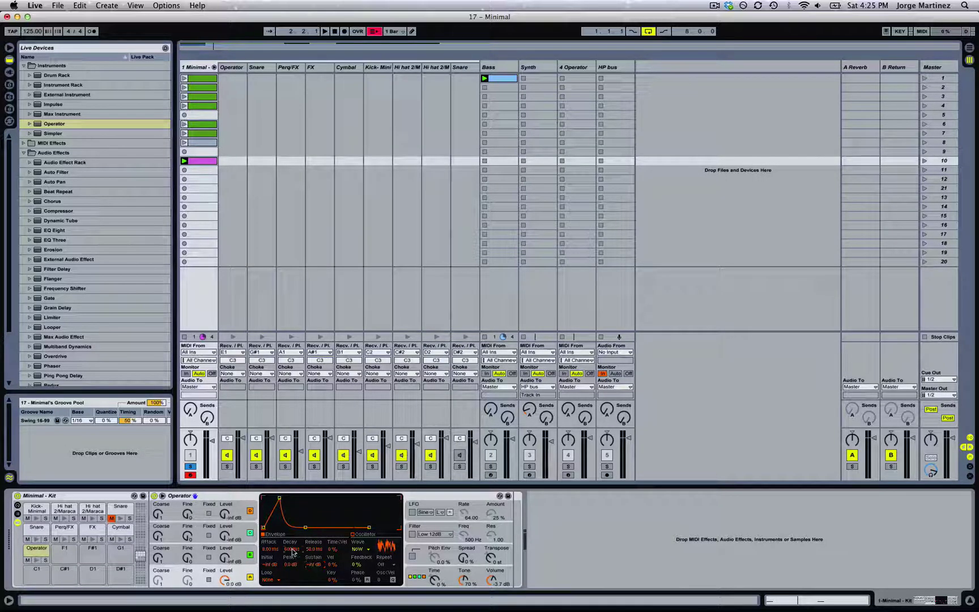
pyautogui.click(291, 550)
pyautogui.write('3.6')
pyautogui.press('Return')
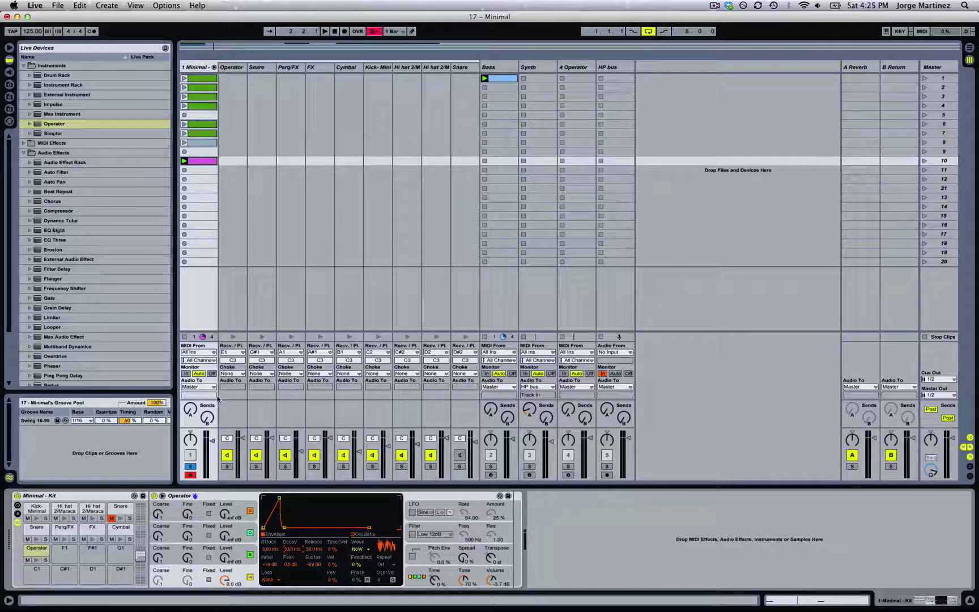
# Step: Set oscillator A's envelope loop mode to Loop and play the clip
pyautogui.click(267, 579)
pyautogui.click(270, 552)
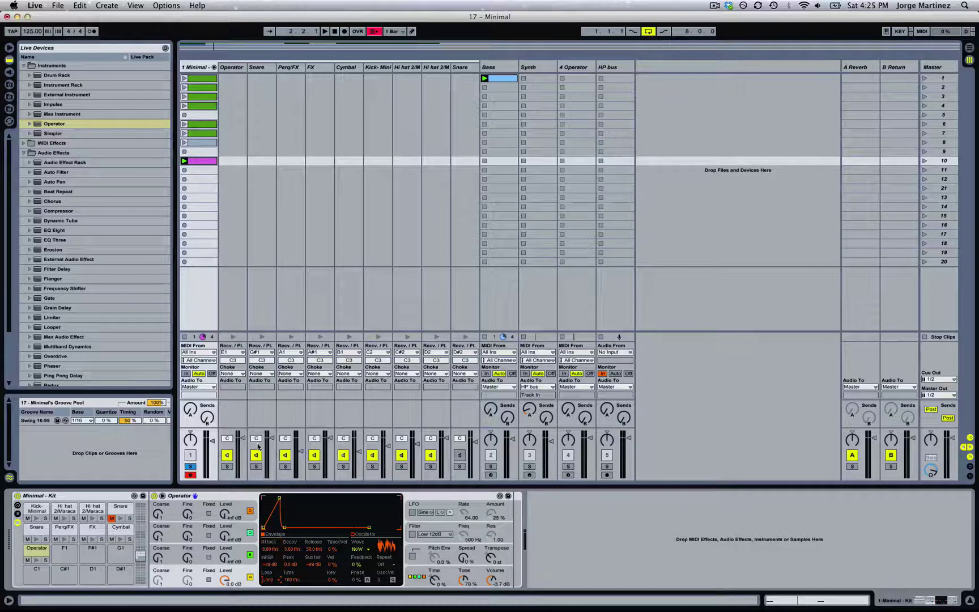
pyautogui.press('space')
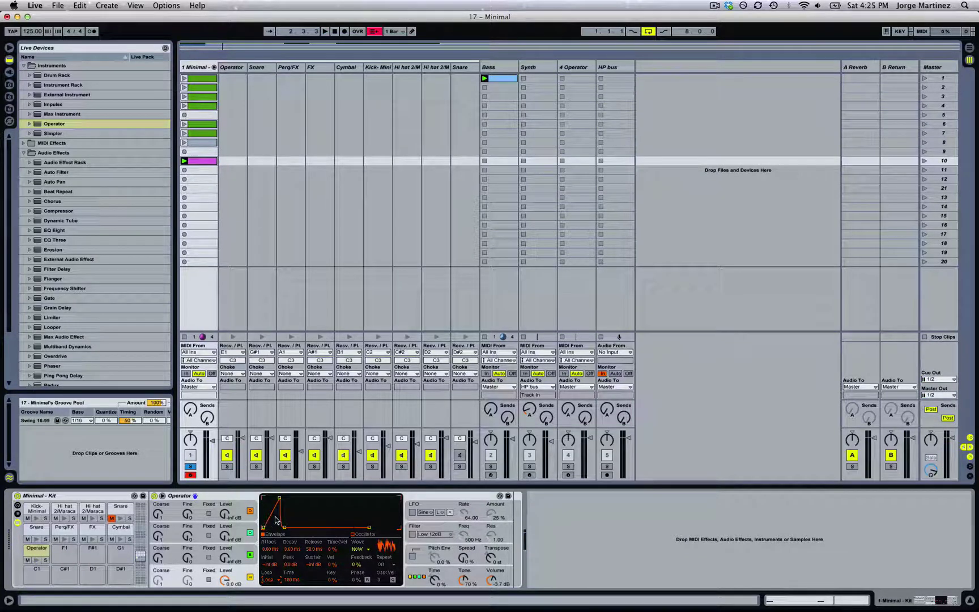
# Step: Try the clip with the first Operator note stretched to three sixteenths, restore its one-sixteenth length, and return to the device view
pyautogui.click(199, 161)
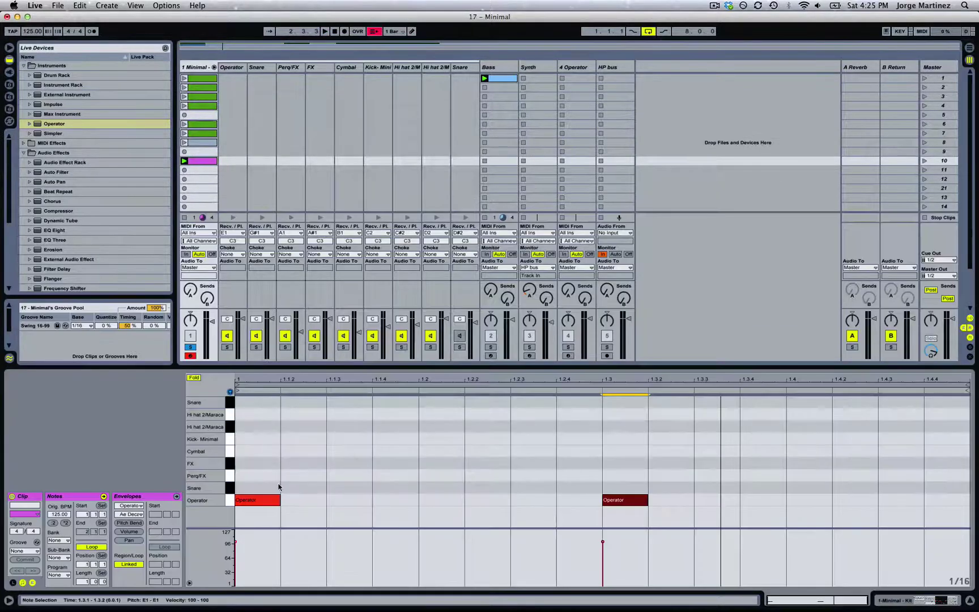
pyautogui.moveTo(280, 498); pyautogui.dragTo(360, 497)
pyautogui.press('space')
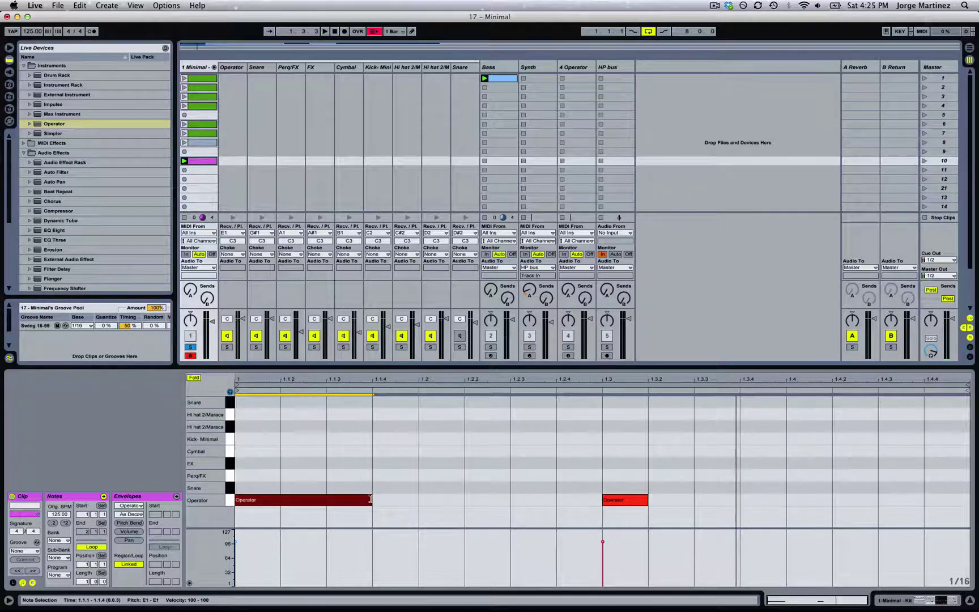
pyautogui.moveTo(371, 498); pyautogui.dragTo(281, 499)
pyautogui.hotkey('shift', 'Tab')
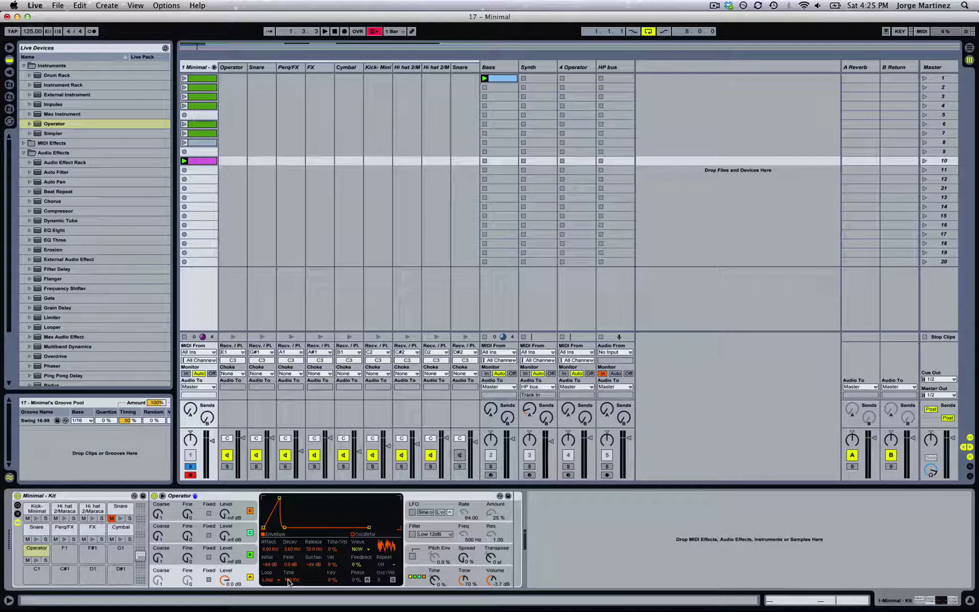
# Step: Set oscillator A's envelope loop time to 27 ms while auditioning the clip
pyautogui.press('space')
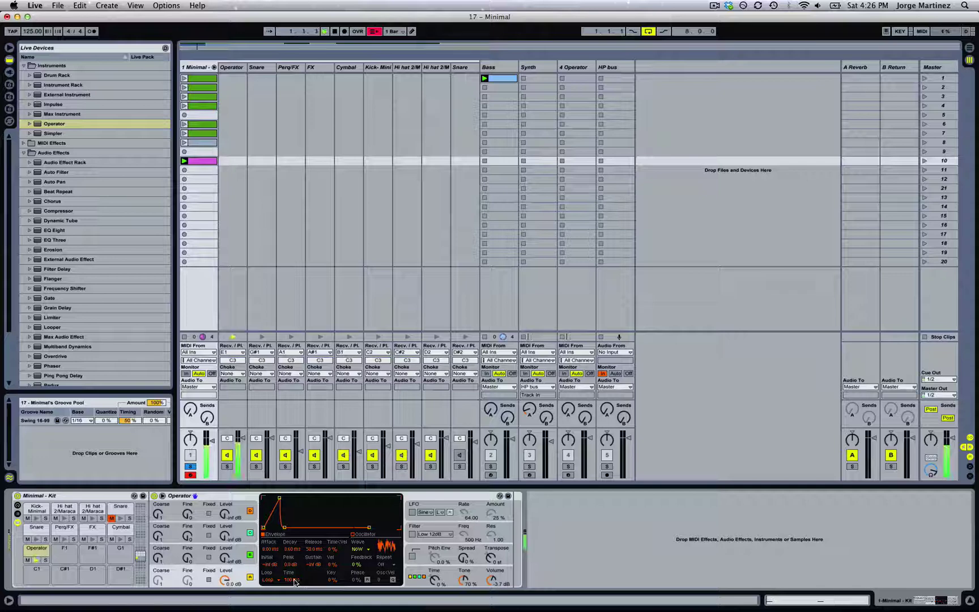
pyautogui.moveTo(294, 581)
pyautogui.mouseDown()
pyautogui.moveTo(293, 592)
pyautogui.moveTo(294, 582)
pyautogui.mouseUp()
pyautogui.press('space')
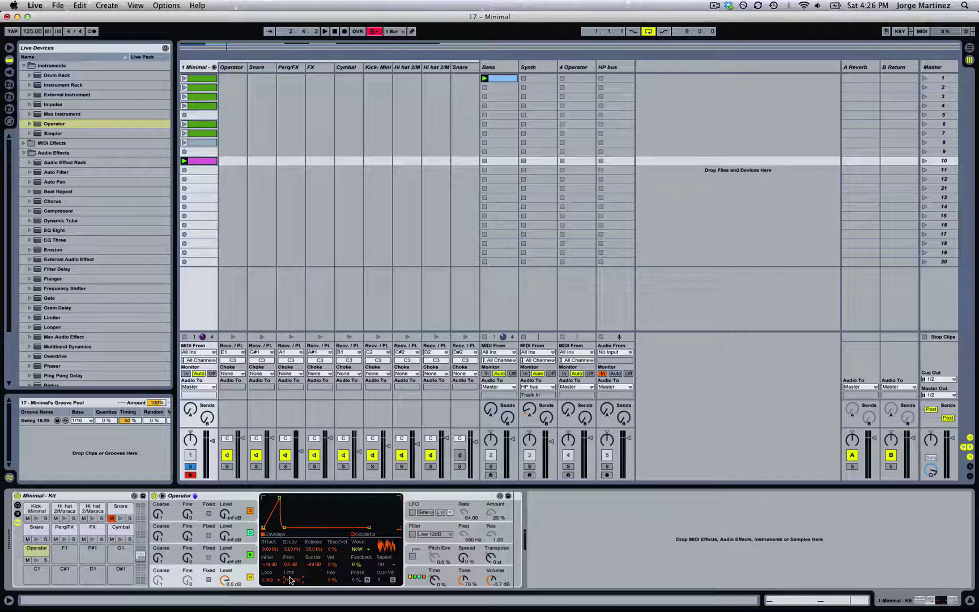
pyautogui.write('27')
pyautogui.press('Return')
pyautogui.press('space')
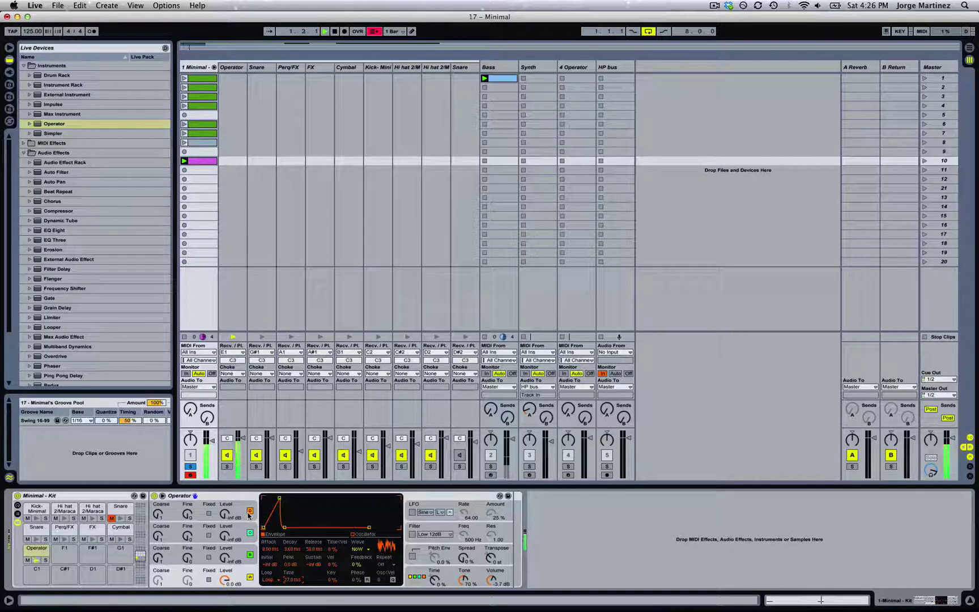
# Step: With playback stopped and oscillator A switched off, set oscillator B to Noise Looped at a level of 0.0 dB
pyautogui.press('space')
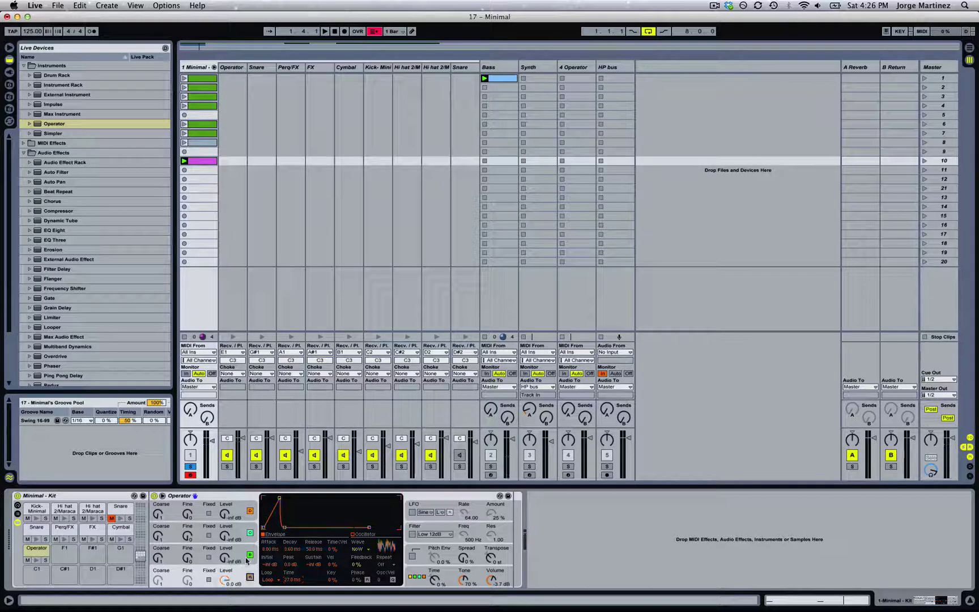
pyautogui.click(246, 560)
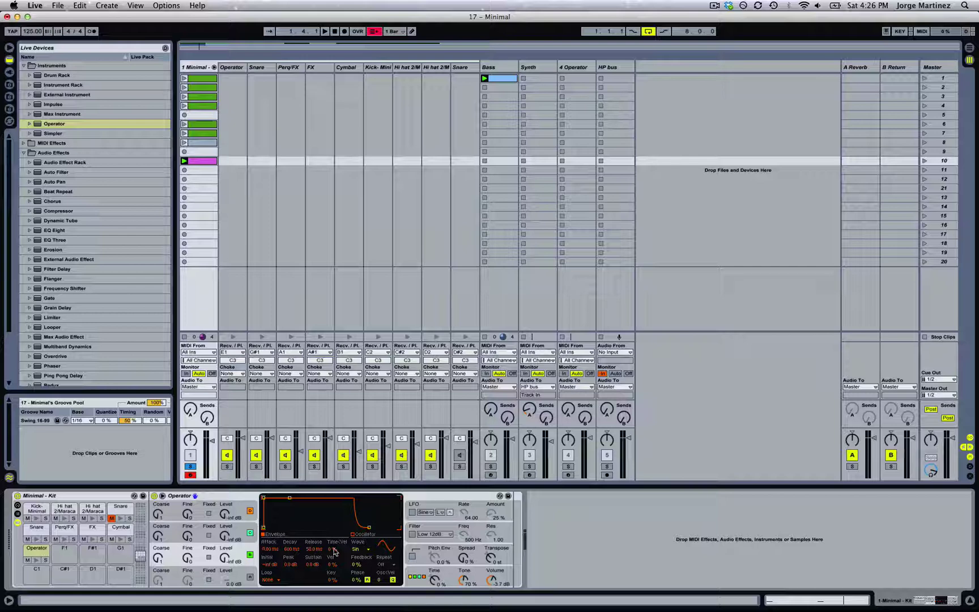
pyautogui.click(357, 550)
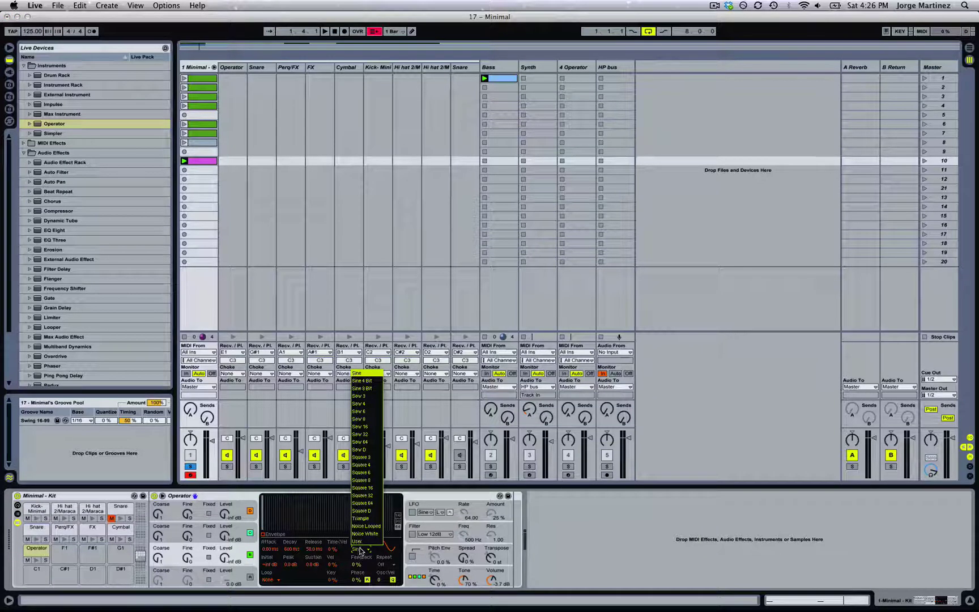
pyautogui.click(368, 526)
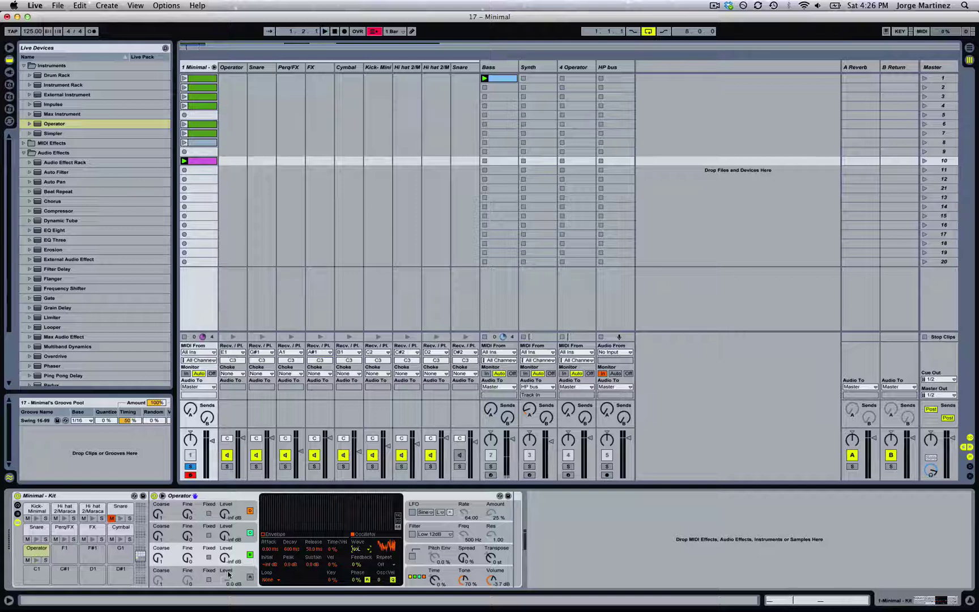
pyautogui.moveTo(225, 559); pyautogui.dragTo(225, 533)
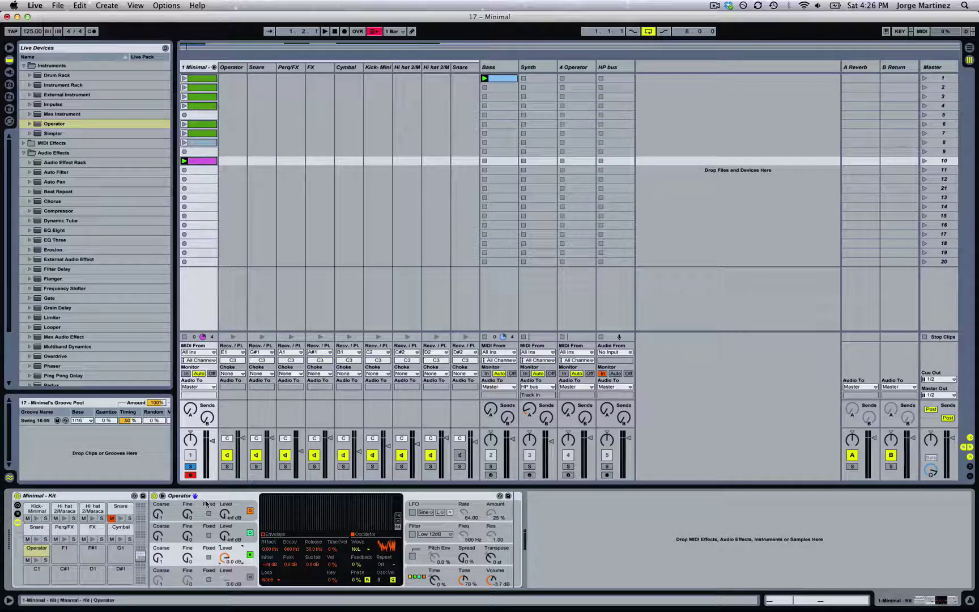
# Step: Audition oscillator B's looped noise while trying different coarse frequency values
pyautogui.click(207, 496)
pyautogui.press('space')
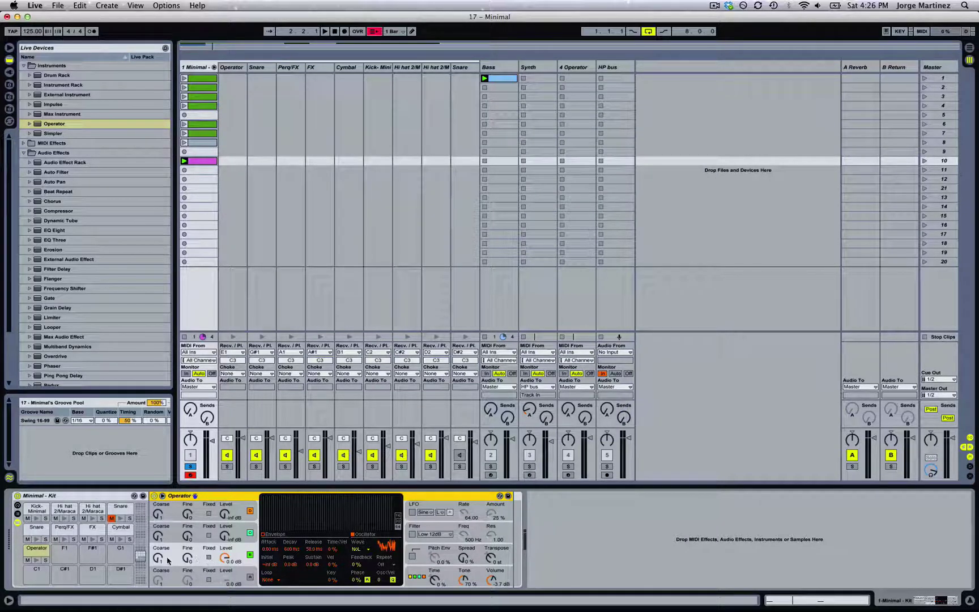
pyautogui.press('space')
pyautogui.moveTo(168, 560)
pyautogui.mouseDown()
pyautogui.moveTo(168, 499)
pyautogui.moveTo(168, 543)
pyautogui.mouseUp()
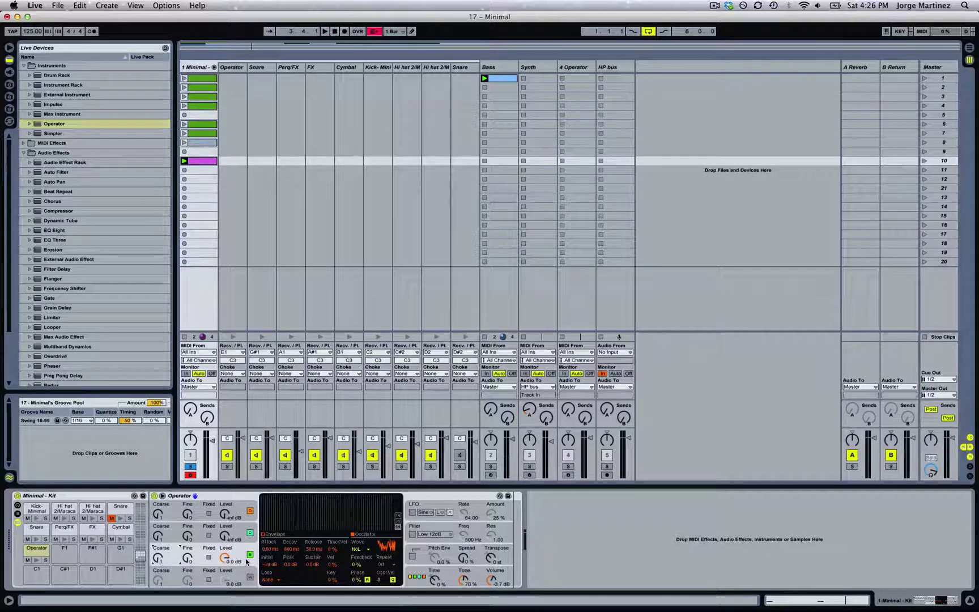
# Step: Set oscillator B's envelope to Trigger mode with sustain at -inf dB and a decay of about 37 ms
pyautogui.click(272, 579)
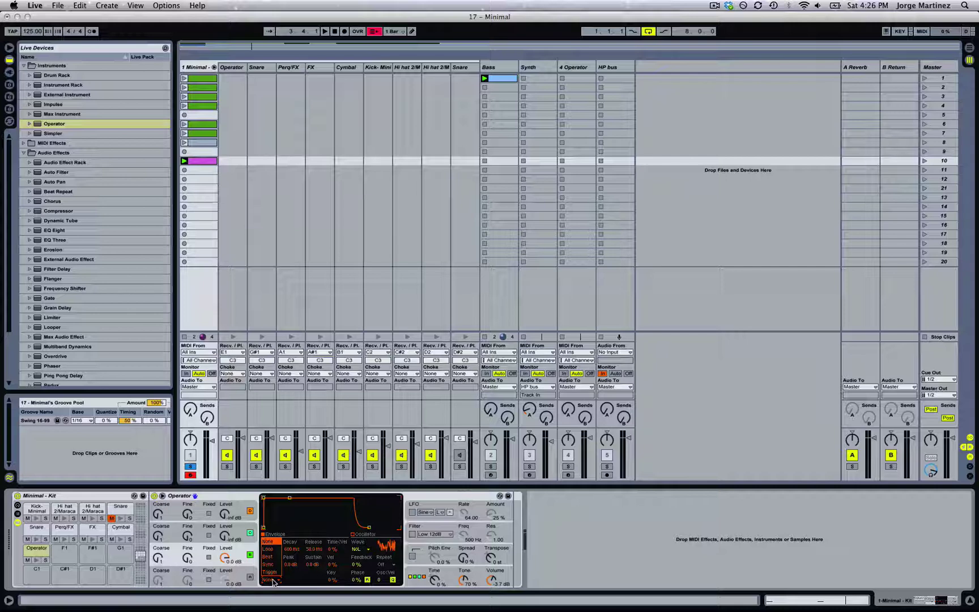
pyautogui.click(271, 572)
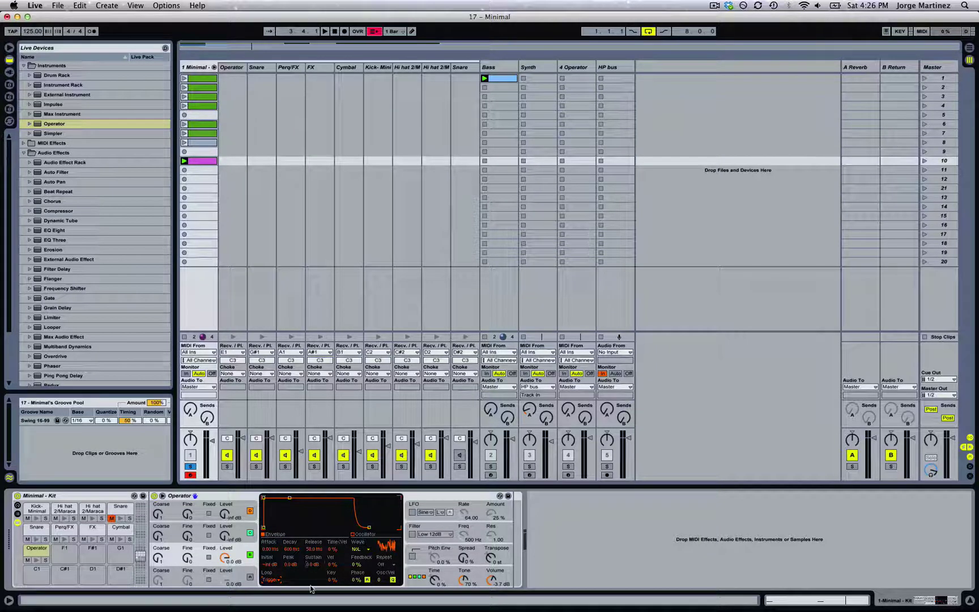
pyautogui.moveTo(310, 564); pyautogui.dragTo(310, 565)
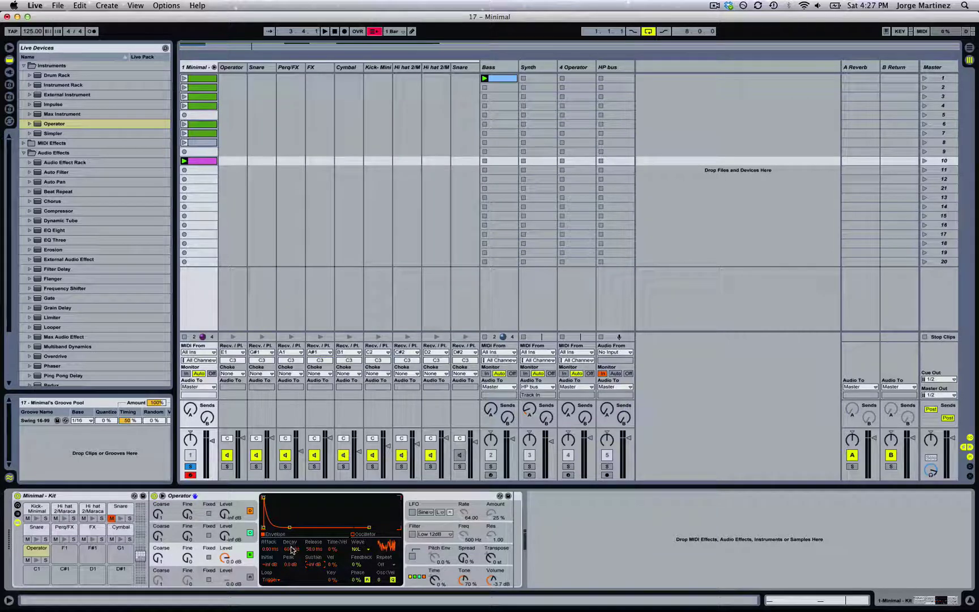
pyautogui.moveTo(291, 549); pyautogui.dragTo(291, 552)
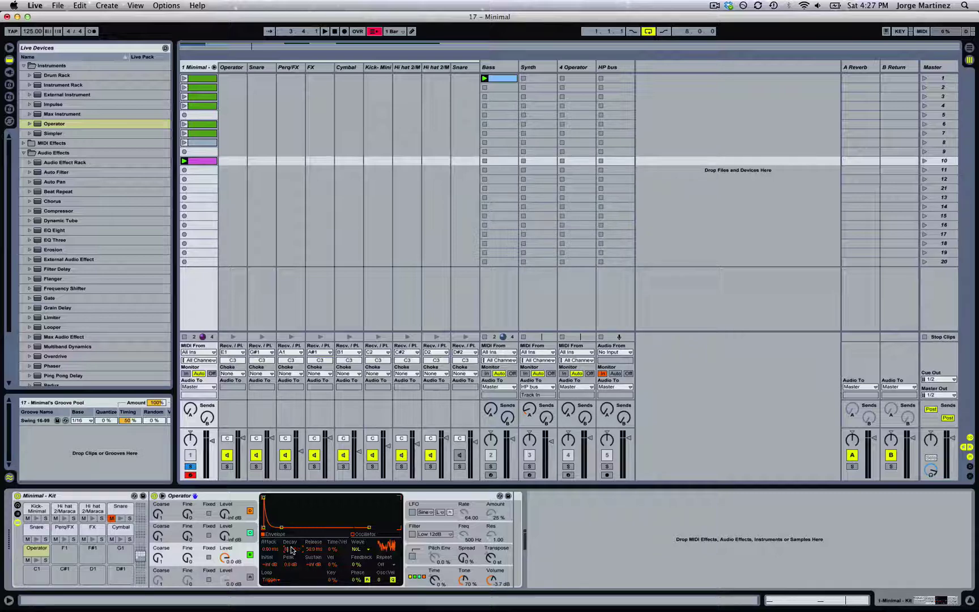
pyautogui.scroll(3, 291, 549)
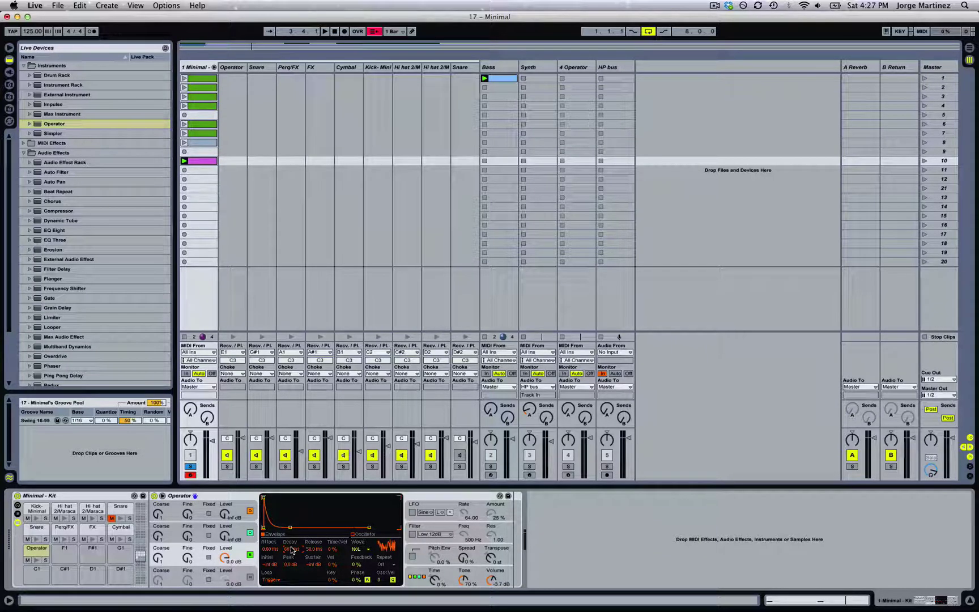
pyautogui.scroll(-3, 291, 550)
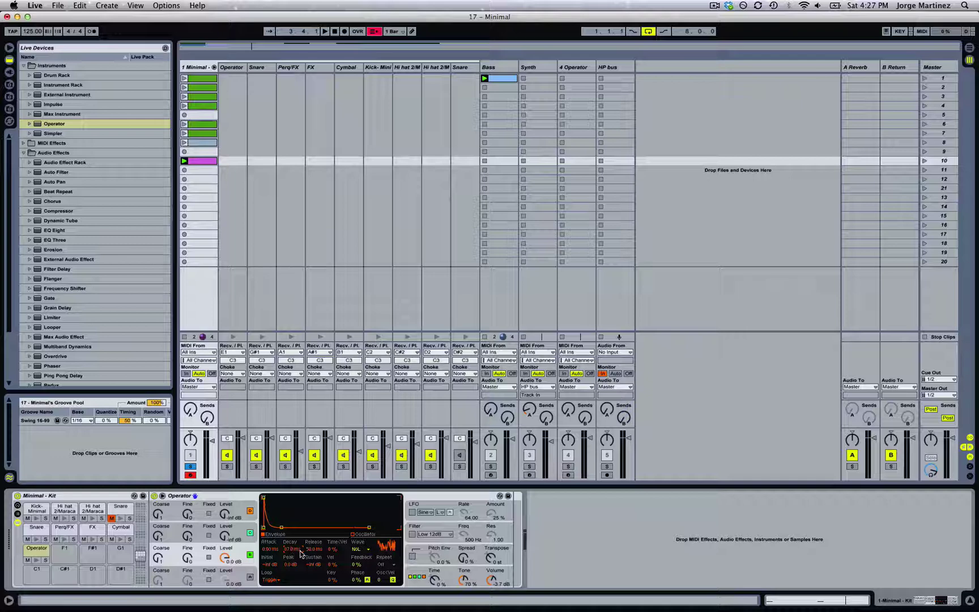
# Step: Play the clip and switch oscillator A back on to hear it together with oscillator B
pyautogui.press('space')
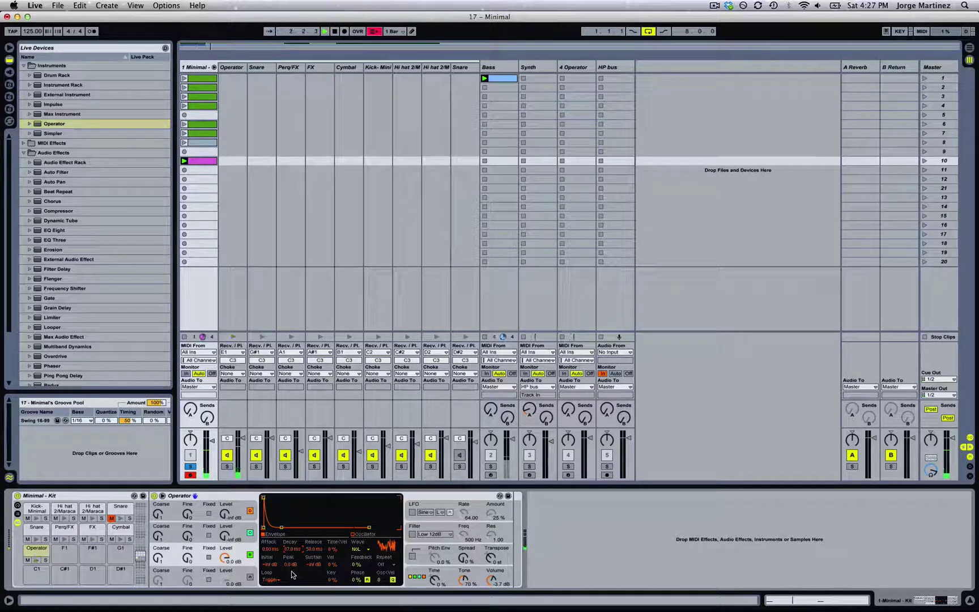
pyautogui.click(250, 576)
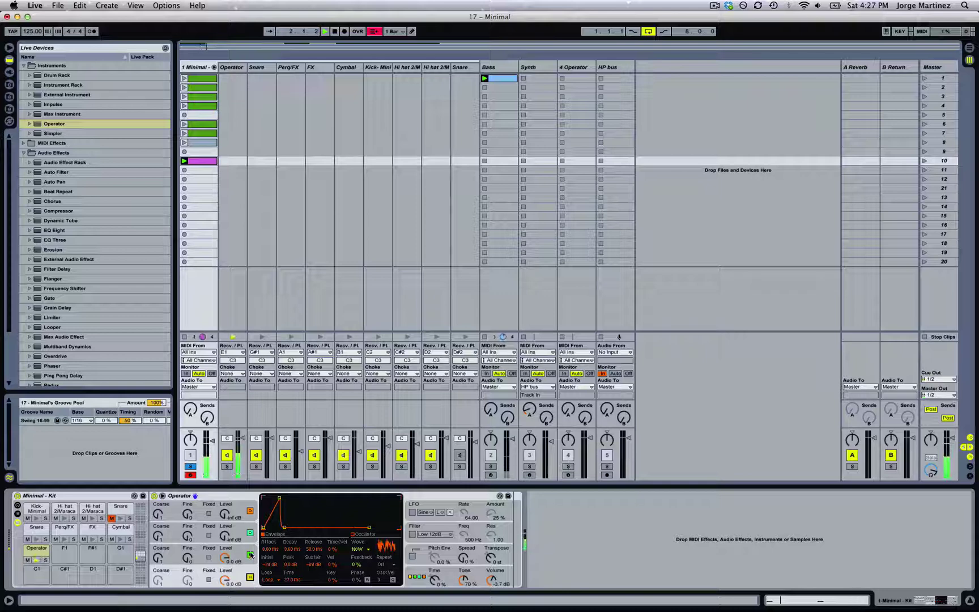
# Step: Compare oscillators A and B by switching each one on and off while the clip plays
pyautogui.click(250, 553)
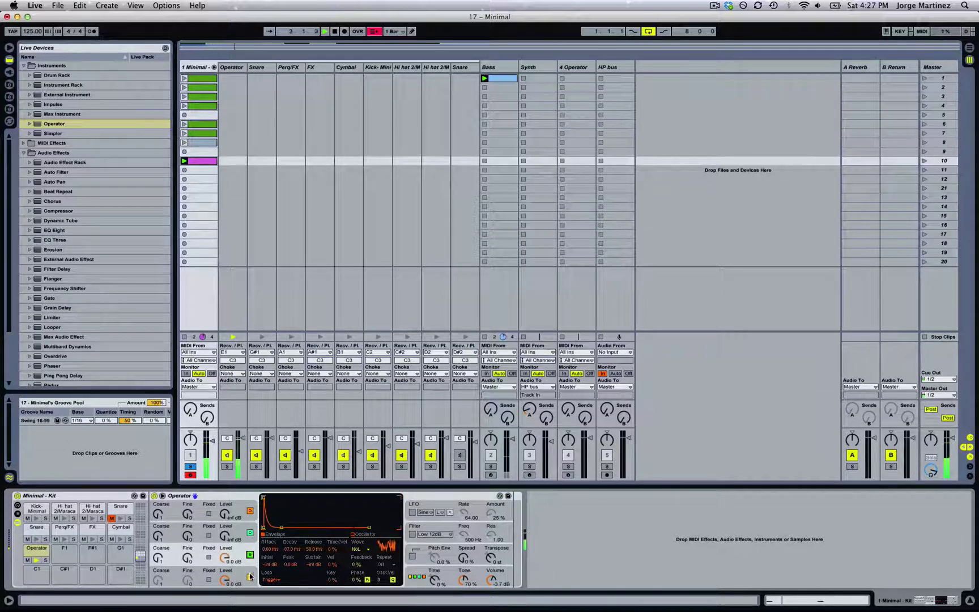
pyautogui.click(250, 577)
pyautogui.click(250, 553)
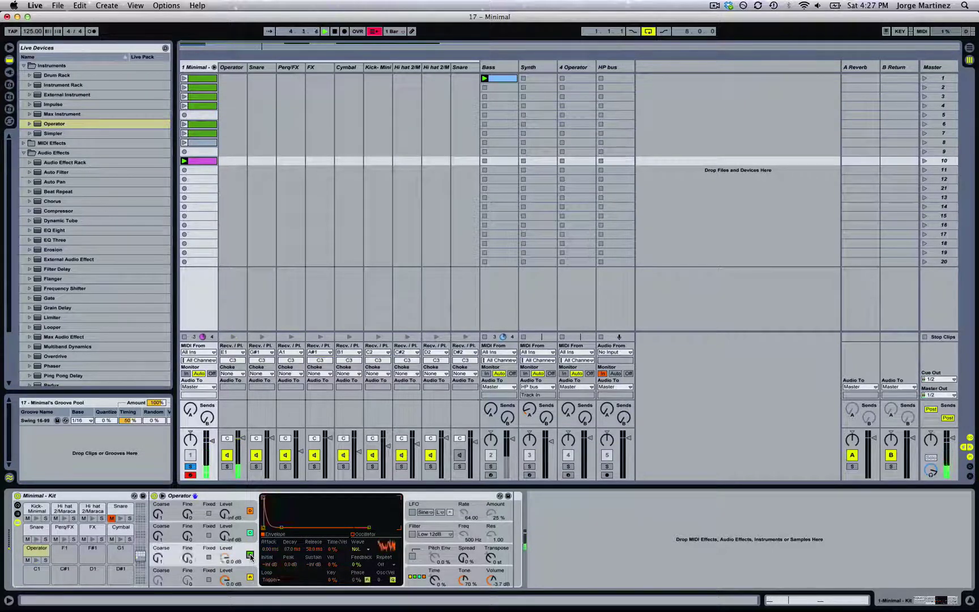
pyautogui.click(250, 554)
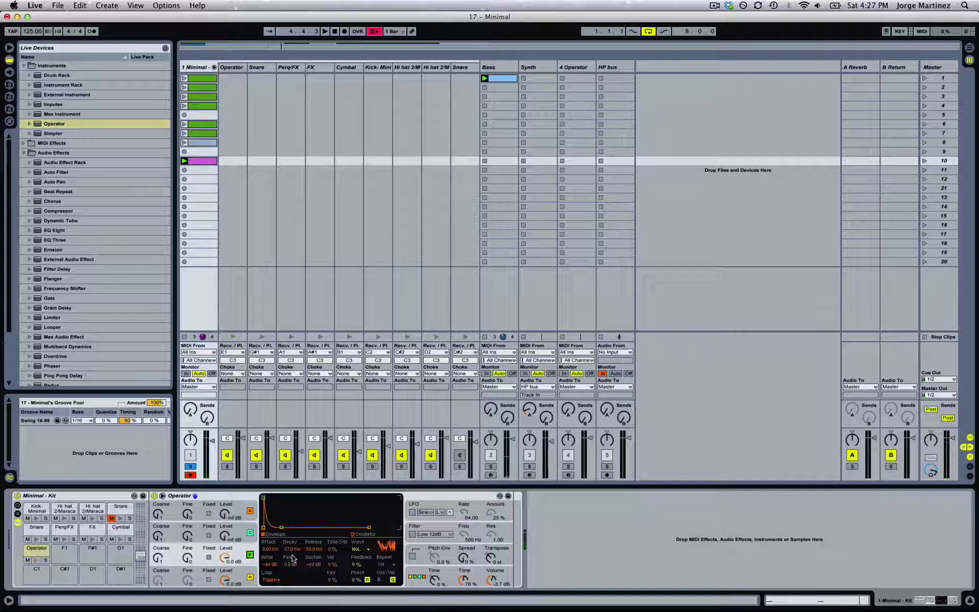
# Step: Switch off oscillators B and A, and set oscillator C's waveform to Noise White
pyautogui.click(250, 553)
pyautogui.click(249, 576)
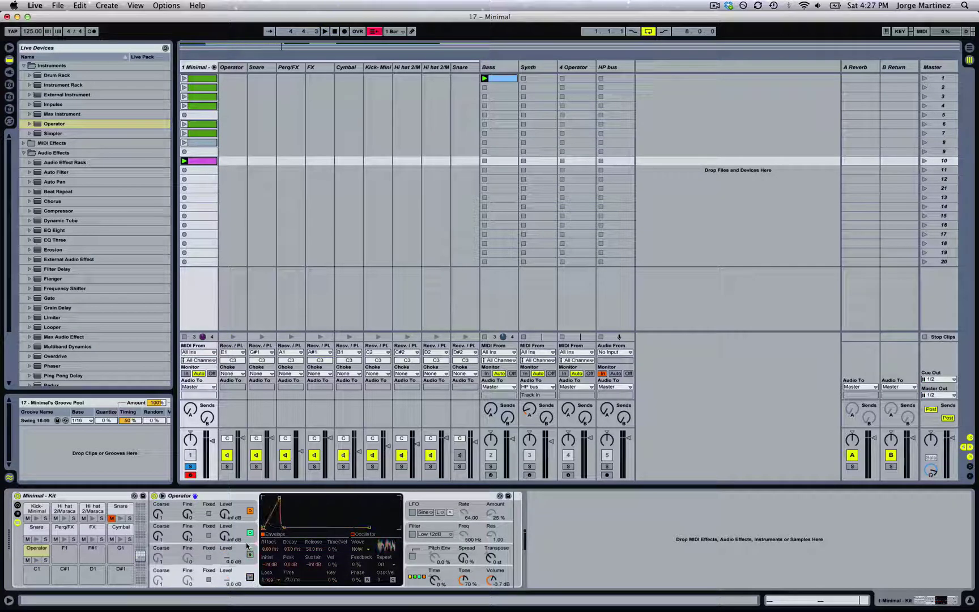
pyautogui.click(246, 531)
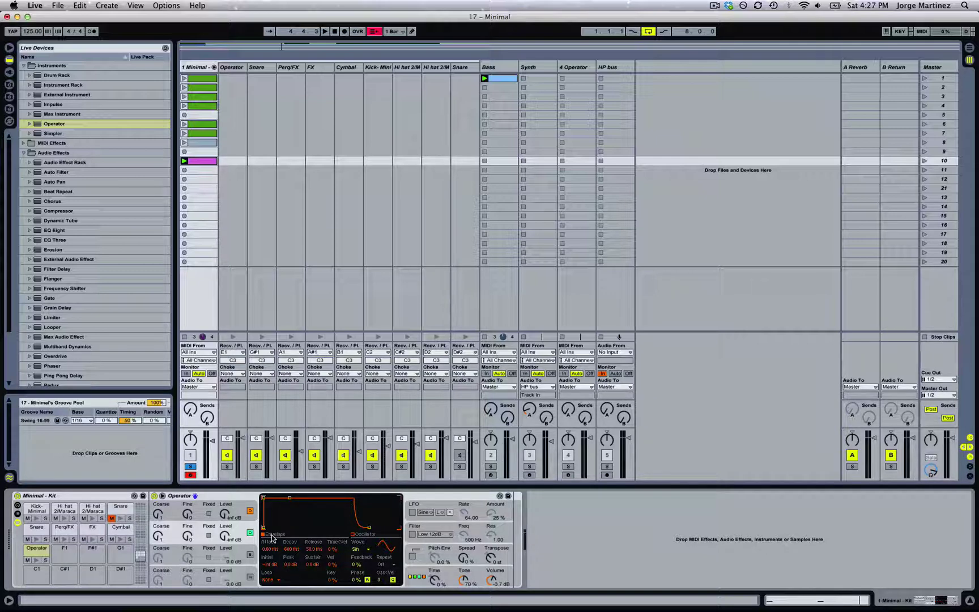
pyautogui.click(357, 548)
pyautogui.click(369, 540)
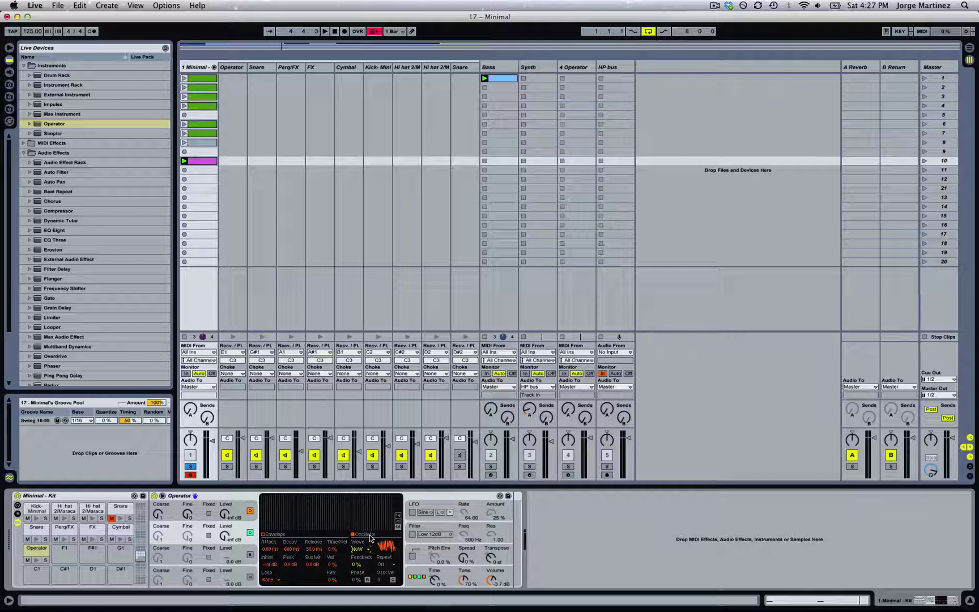
# Step: Set oscillator C's envelope to Loop mode with sustain at -inf dB and a decay of about 26 ms
pyautogui.click(268, 578)
pyautogui.click(270, 550)
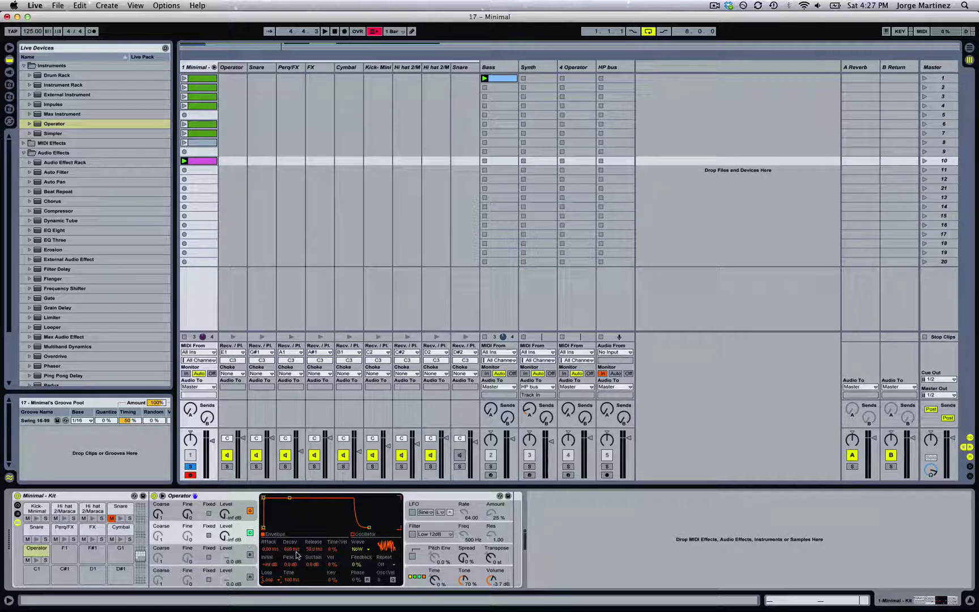
pyautogui.moveTo(315, 564); pyautogui.dragTo(315, 572)
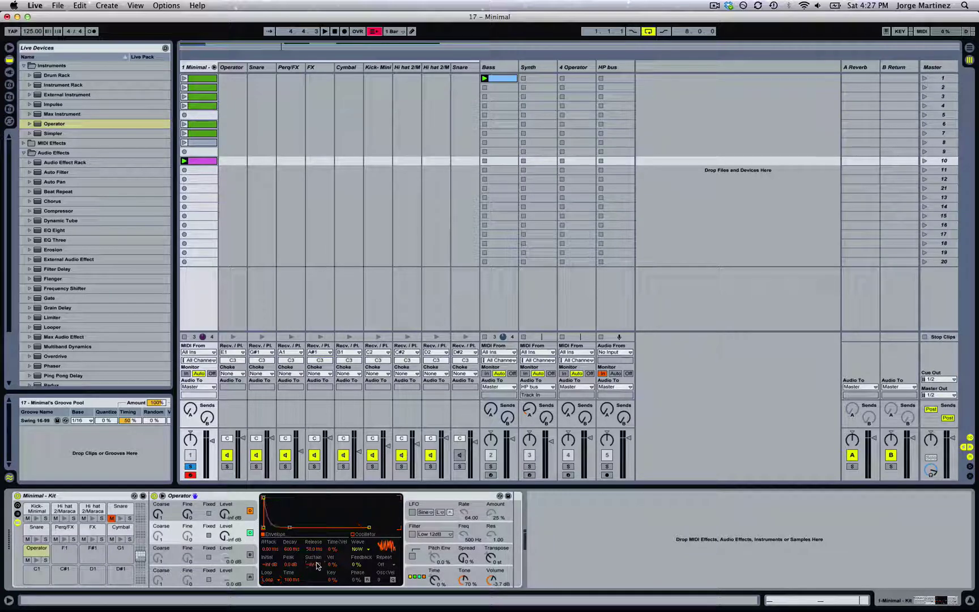
pyautogui.click(287, 548)
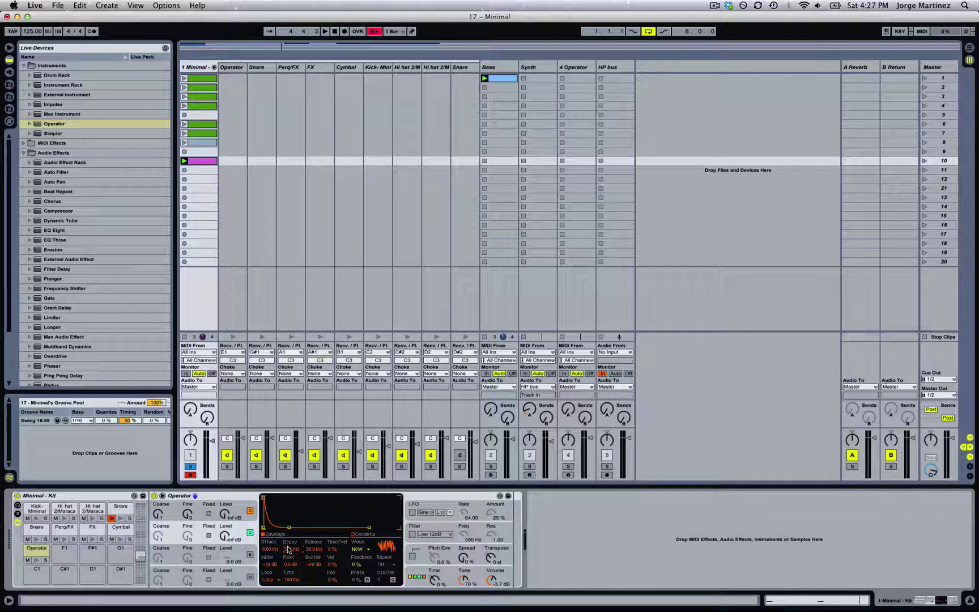
pyautogui.moveTo(287, 549); pyautogui.dragTo(288, 557)
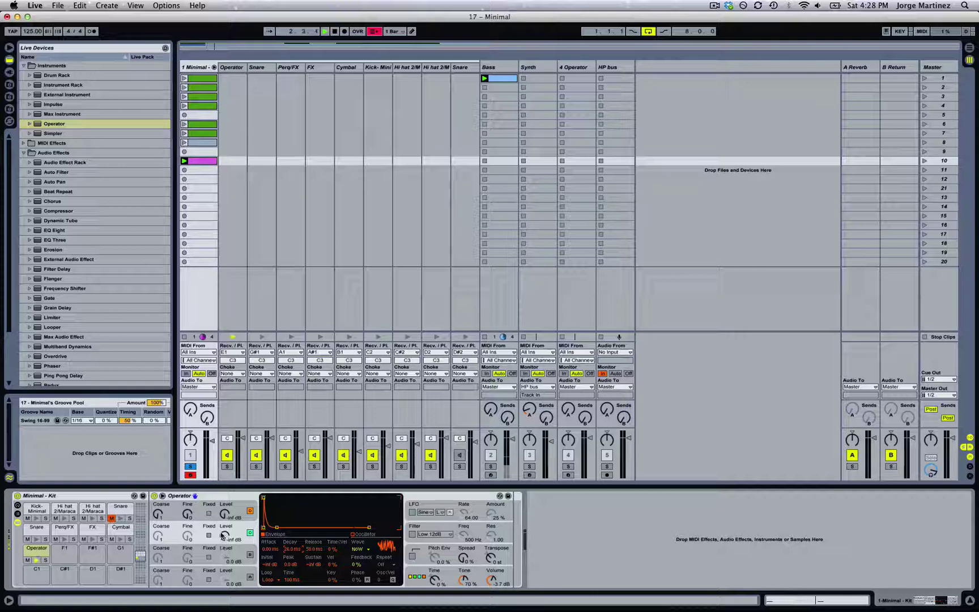
# Step: Raise oscillator C's level to 0.0 dB and check the Operator notes in the playing clip
pyautogui.moveTo(223, 535); pyautogui.dragTo(224, 519)
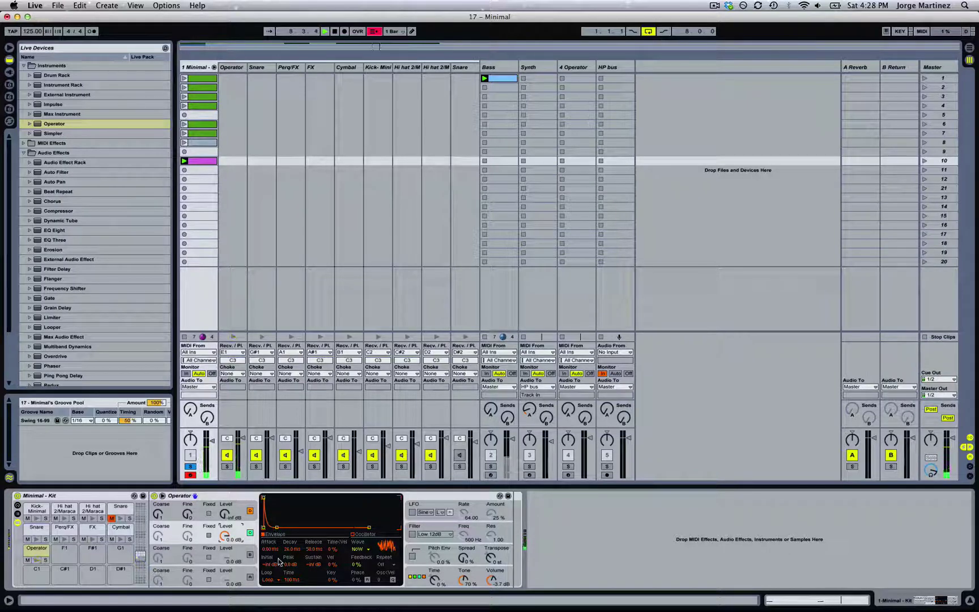
pyautogui.doubleClick(195, 162)
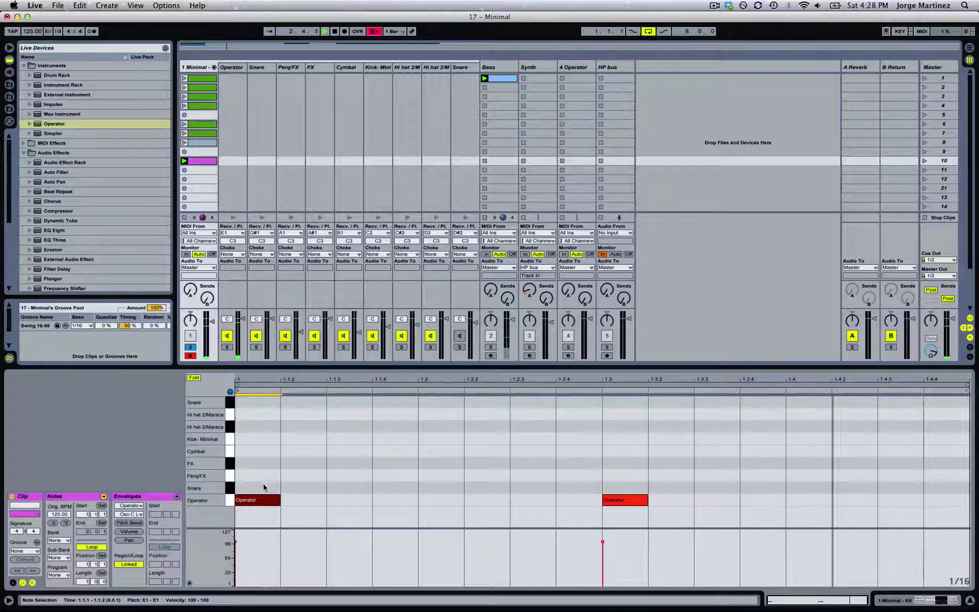
pyautogui.moveTo(242, 482); pyautogui.dragTo(278, 483)
pyautogui.hotkey('shift', 'Tab')
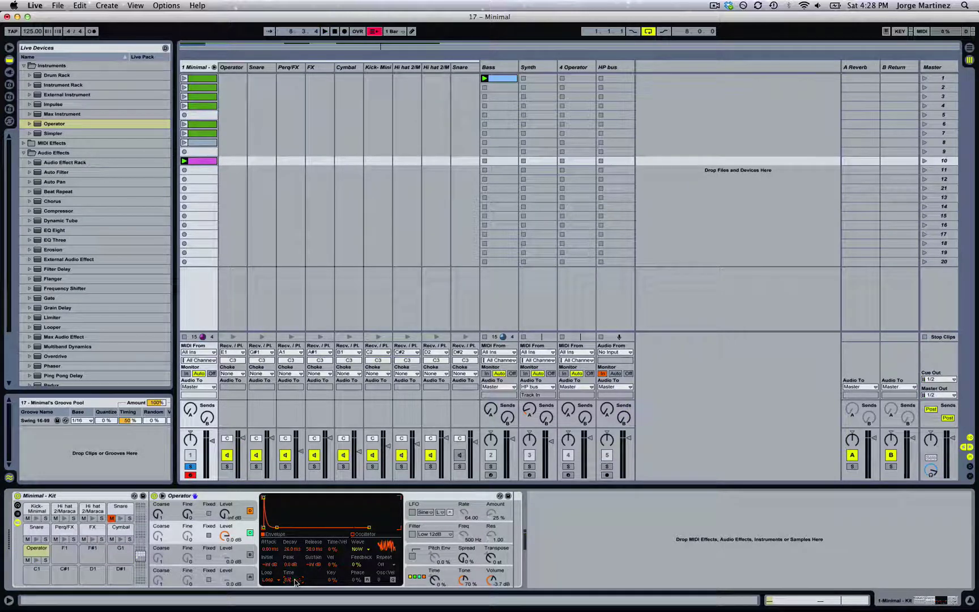
# Step: Shorten the loop time of oscillator C's envelope and play it together with oscillators B and A
pyautogui.moveTo(295, 582); pyautogui.dragTo(295, 582)
pyautogui.press('space')
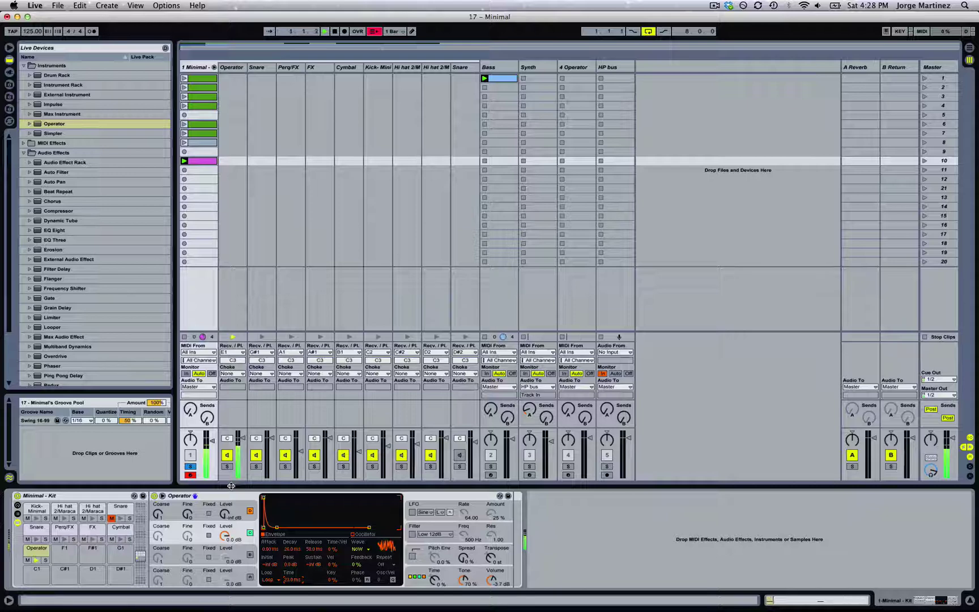
pyautogui.click(250, 554)
pyautogui.click(250, 579)
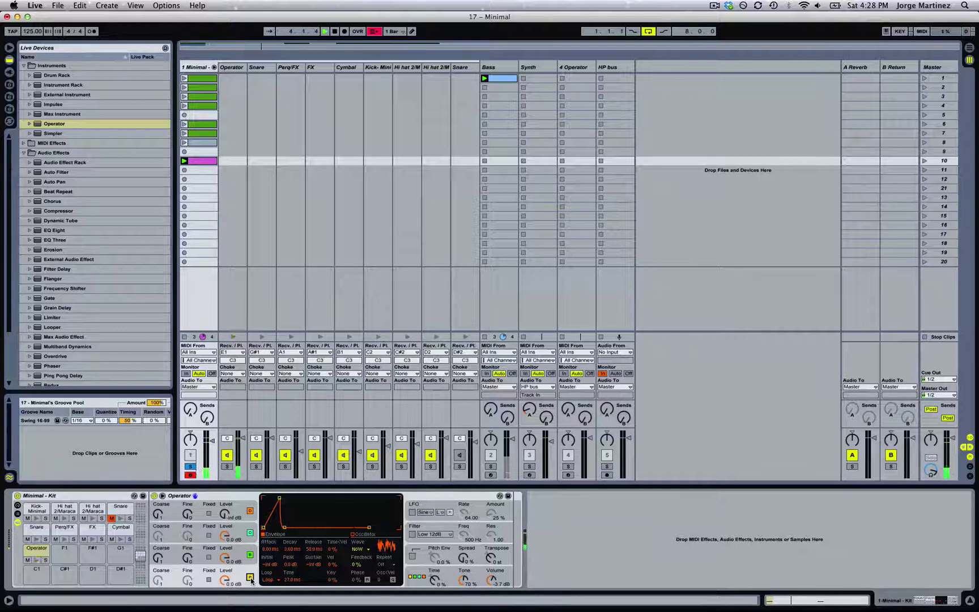
# Step: Switch off oscillators A, B and C, and show oscillator D's settings
pyautogui.click(250, 577)
pyautogui.click(250, 555)
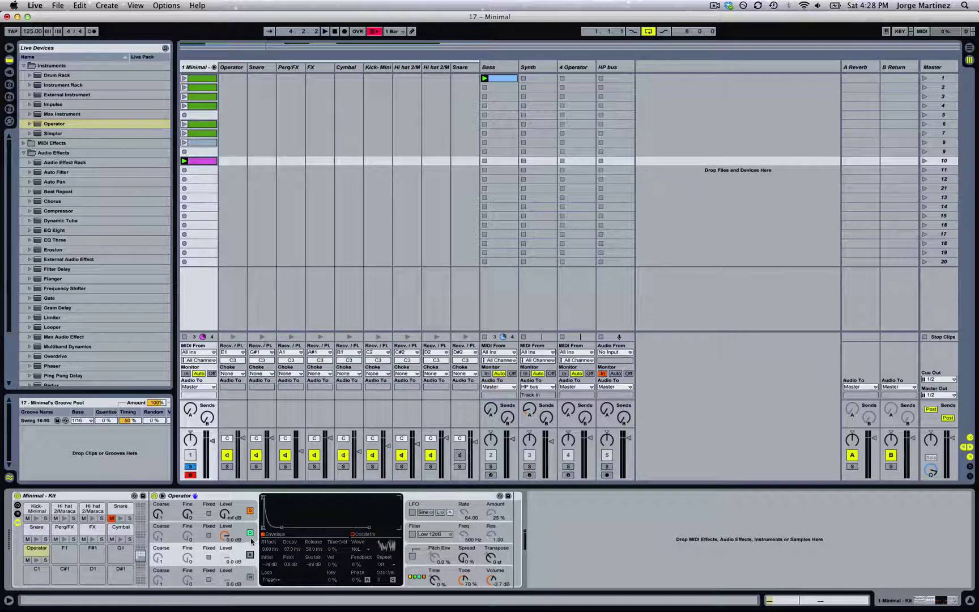
pyautogui.click(250, 535)
pyautogui.click(239, 504)
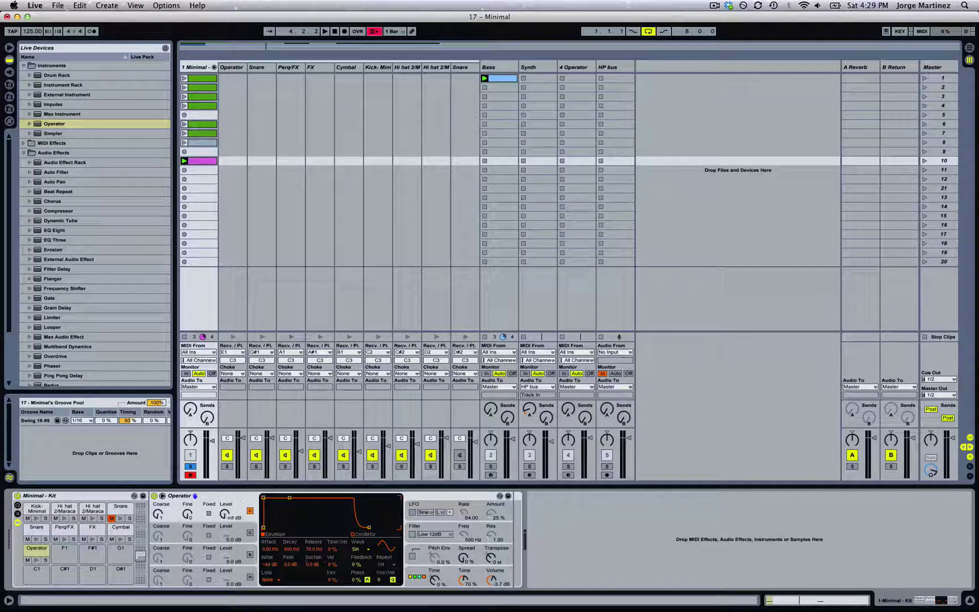
# Step: Set oscillator D's envelope to Trigger mode with sustain -inf dB and decay about 25 ms, and audition it at a level of 0.0 dB
pyautogui.moveTo(313, 564); pyautogui.dragTo(313, 572)
pyautogui.moveTo(347, 603)
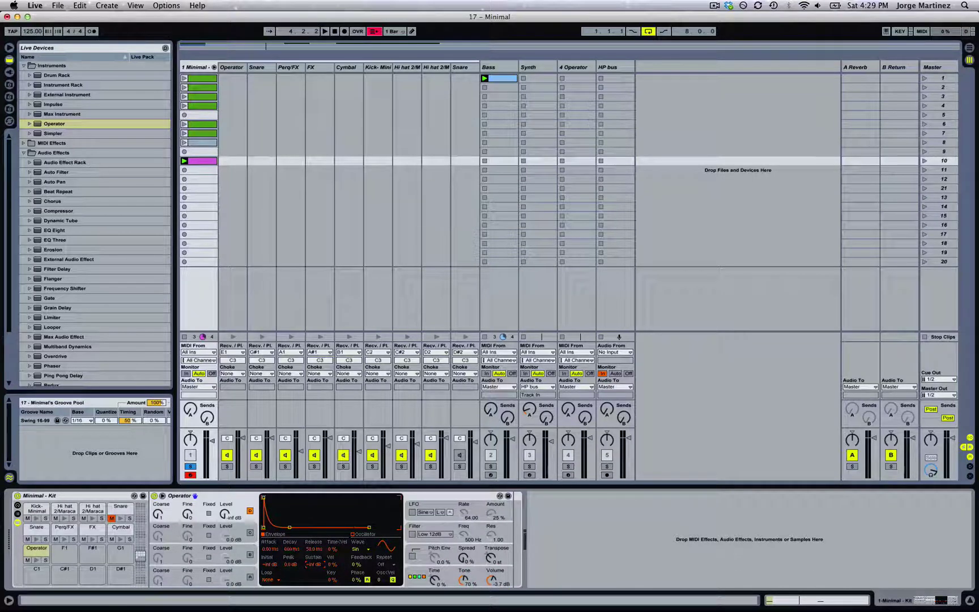
pyautogui.moveTo(290, 548); pyautogui.dragTo(289, 551)
pyautogui.click(274, 581)
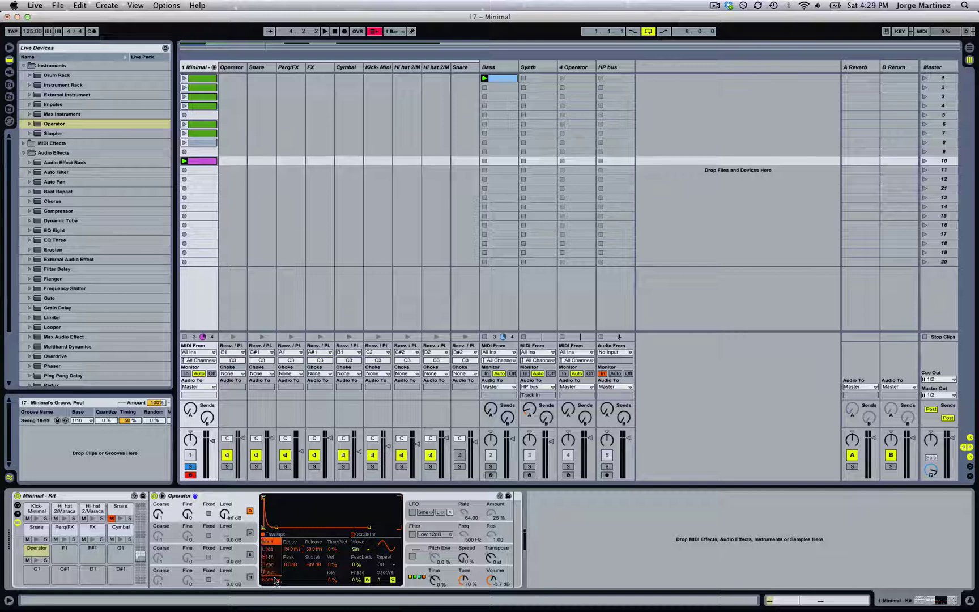
pyautogui.click(269, 572)
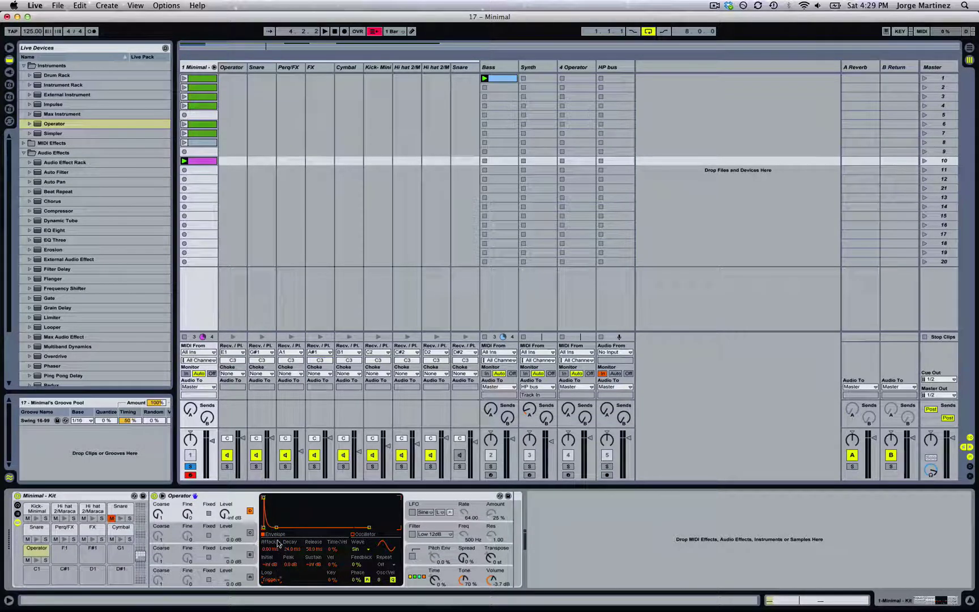
pyautogui.moveTo(225, 515); pyautogui.dragTo(226, 493)
pyautogui.press('space')
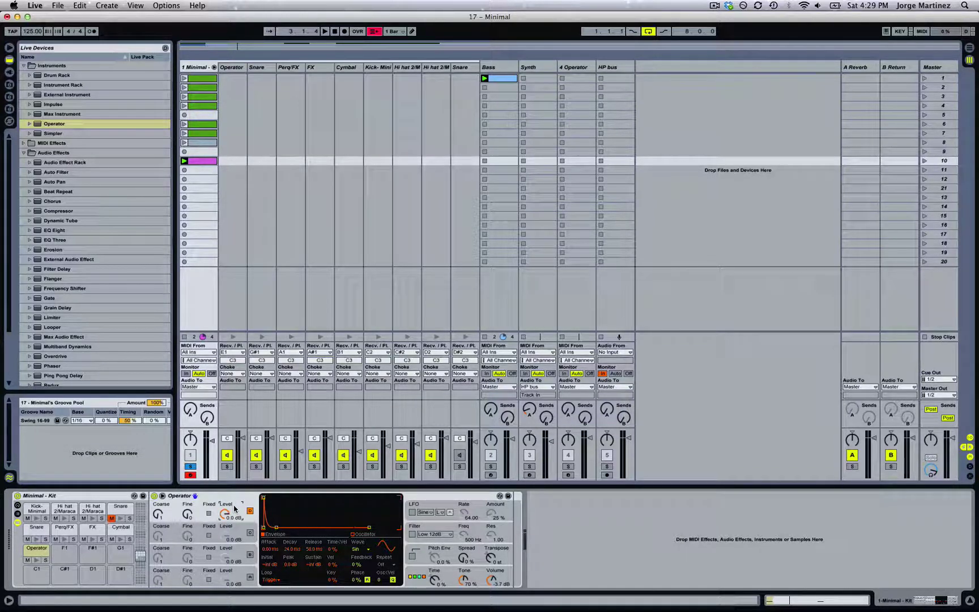
# Step: Enable the pitch envelope at 100% and set it to Trigger mode while the clip plays
pyautogui.click(413, 557)
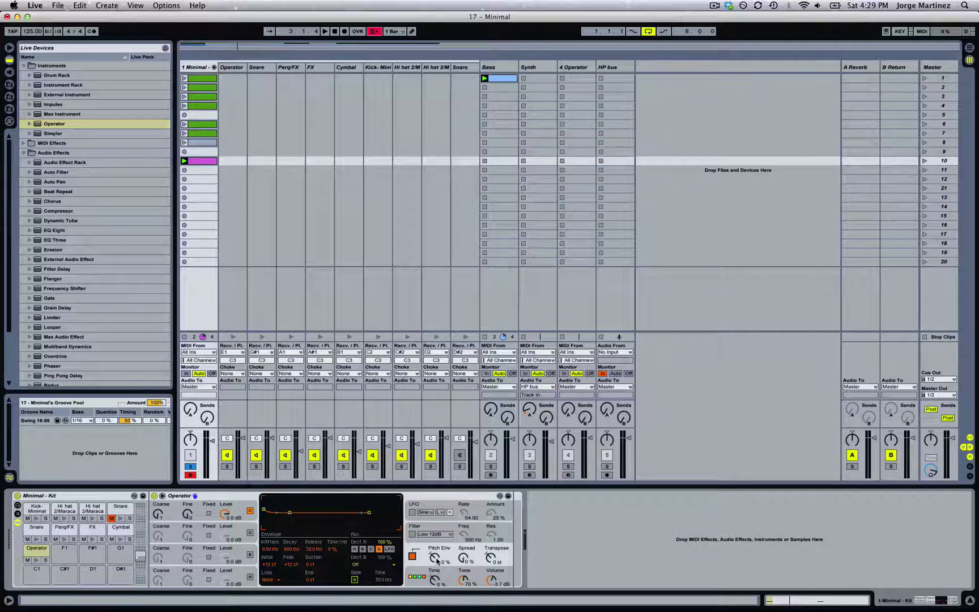
pyautogui.moveTo(436, 561); pyautogui.dragTo(437, 526)
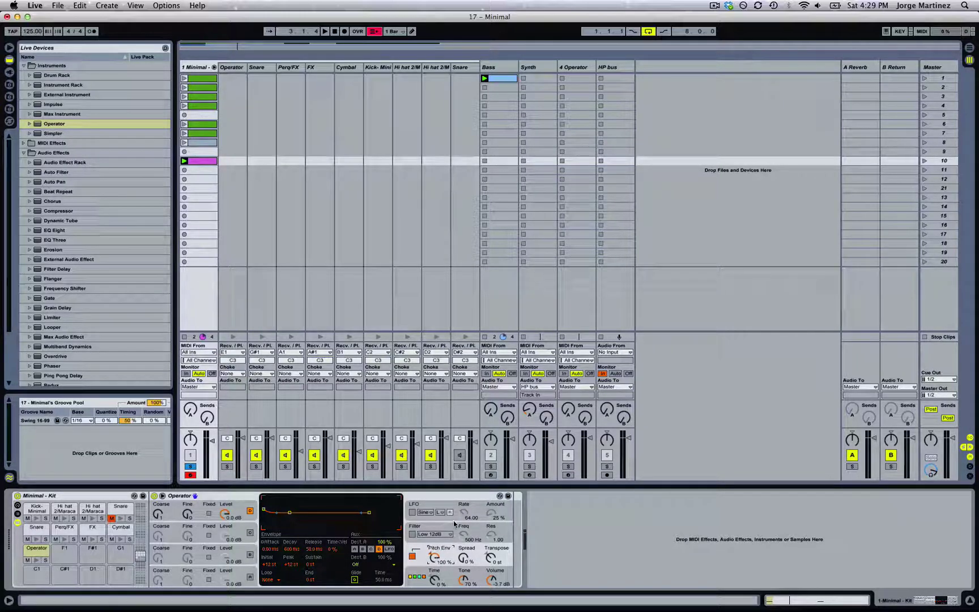
pyautogui.press('space')
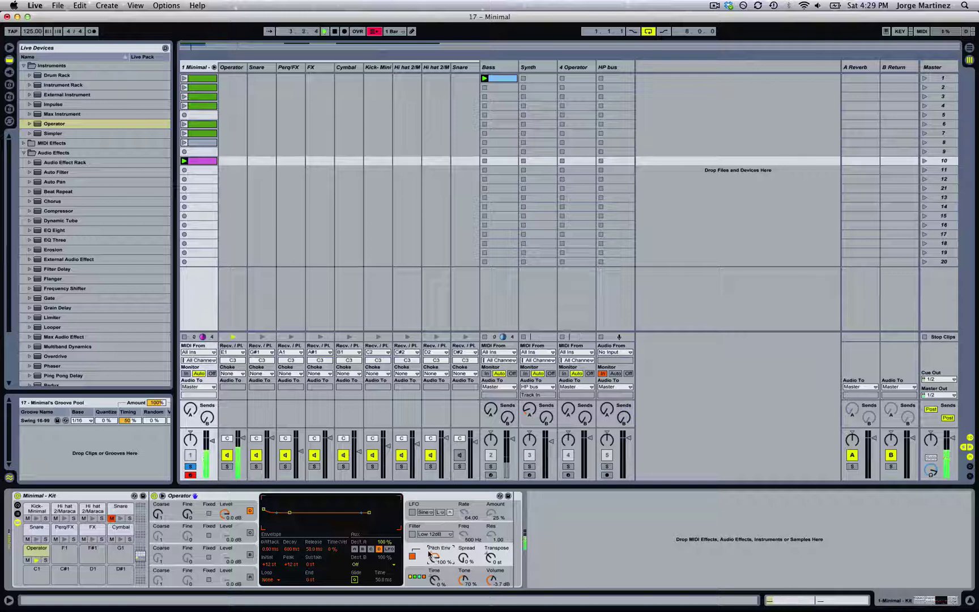
pyautogui.click(271, 579)
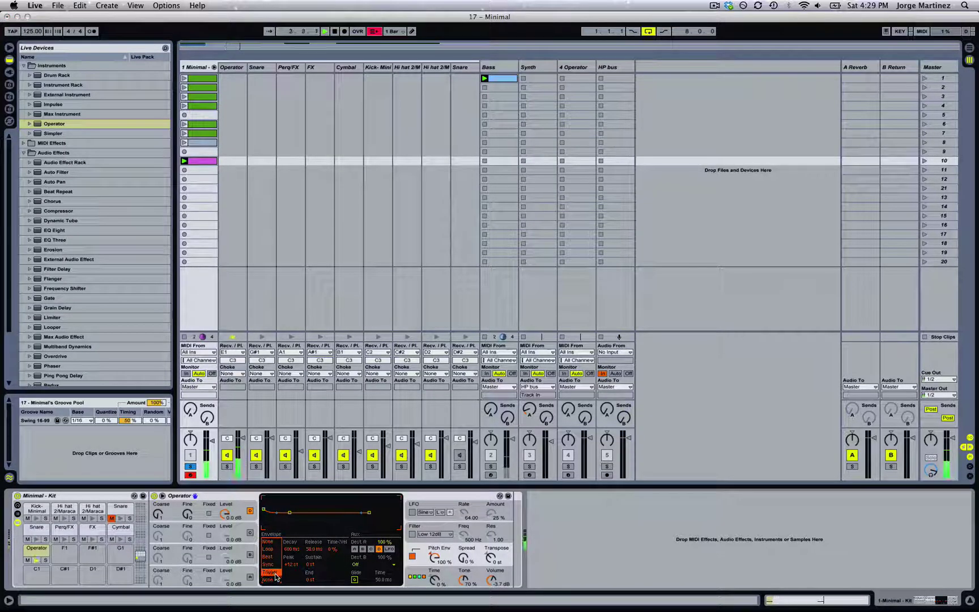
pyautogui.click(275, 574)
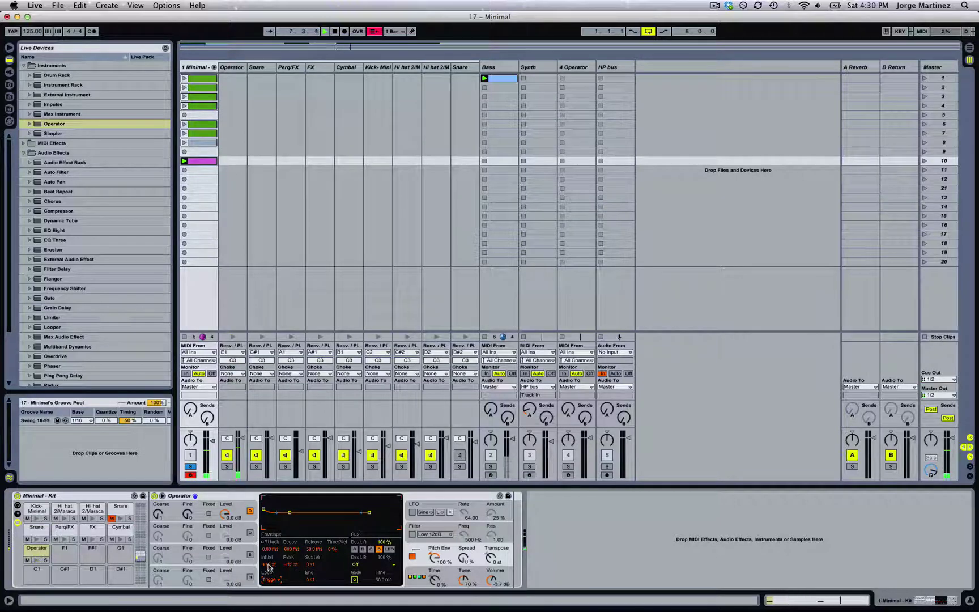
# Step: Try higher initial and peak values for the pitch envelope during playback
pyautogui.moveTo(269, 567); pyautogui.dragTo(273, 568)
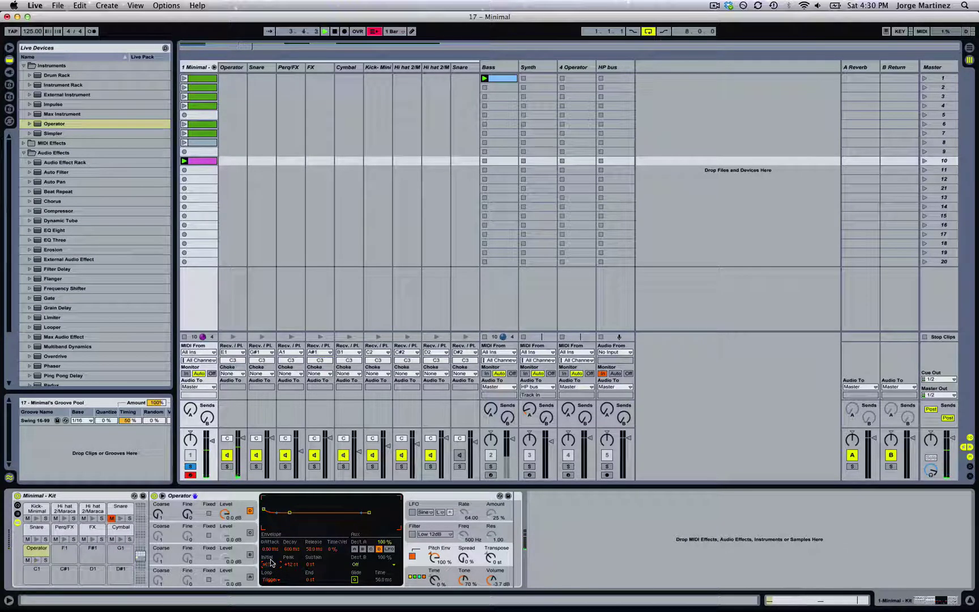
pyautogui.moveTo(271, 562); pyautogui.dragTo(294, 543)
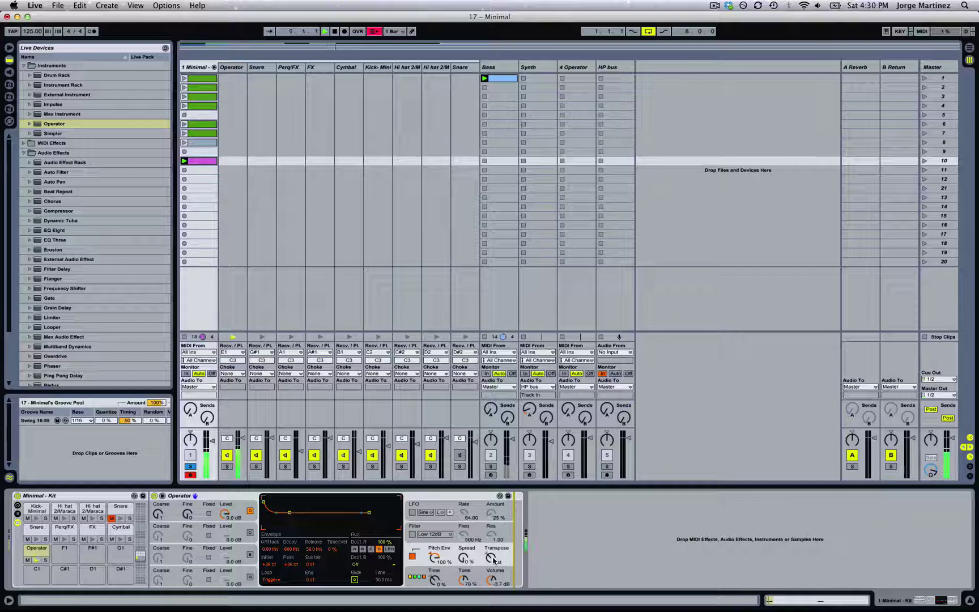
# Step: Transpose the sound to -24 st and set the pitch envelope's initial and peak values to +12 st
pyautogui.moveTo(493, 559)
pyautogui.mouseDown()
pyautogui.moveTo(492, 580)
pyautogui.moveTo(490, 557)
pyautogui.mouseUp()
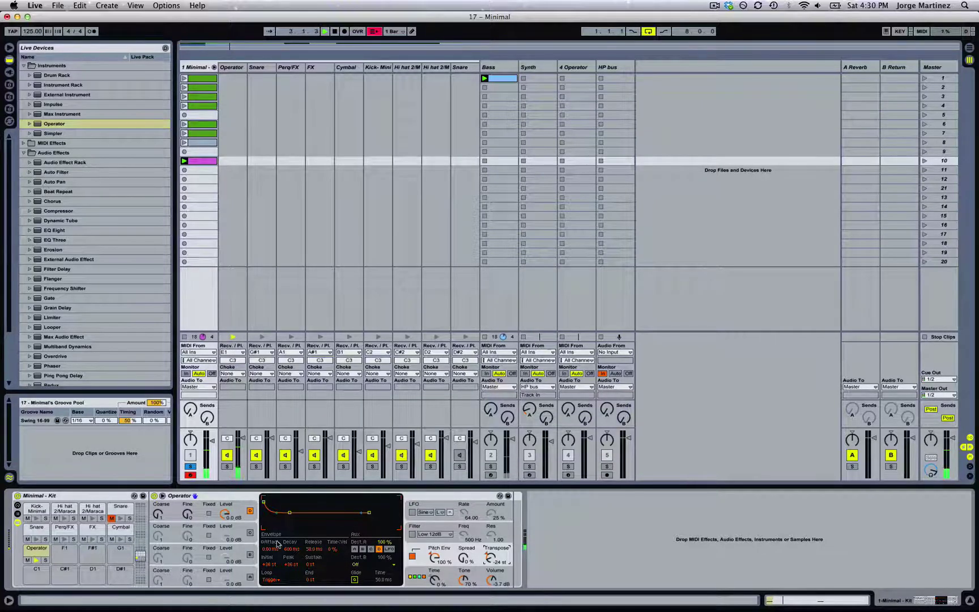
pyautogui.click(269, 564)
pyautogui.moveTo(294, 565); pyautogui.dragTo(294, 567)
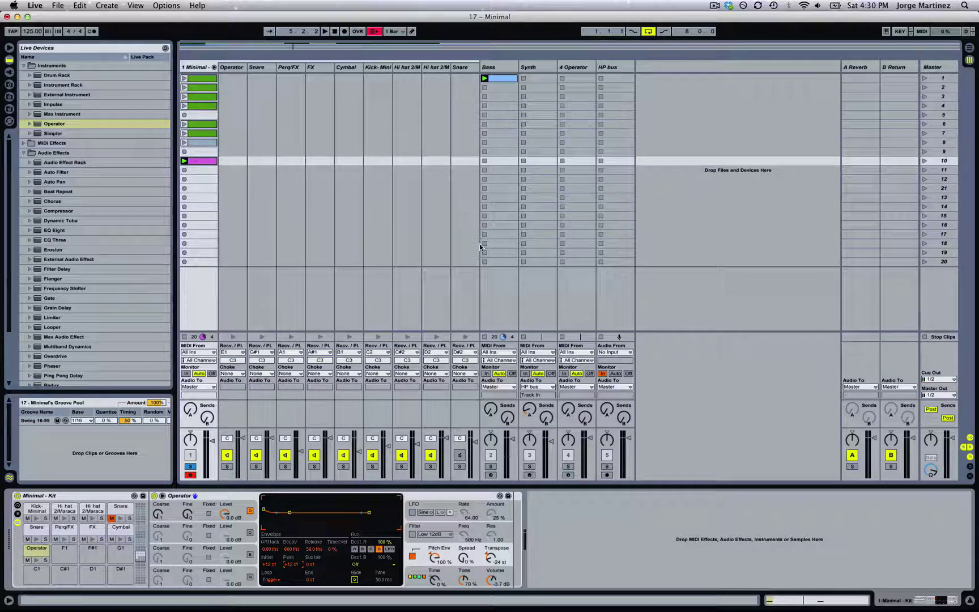
# Step: Examine oscillator D and the pitch envelope in the finished Snare chain, and return to the new Operator chain to play it
pyautogui.click(463, 226)
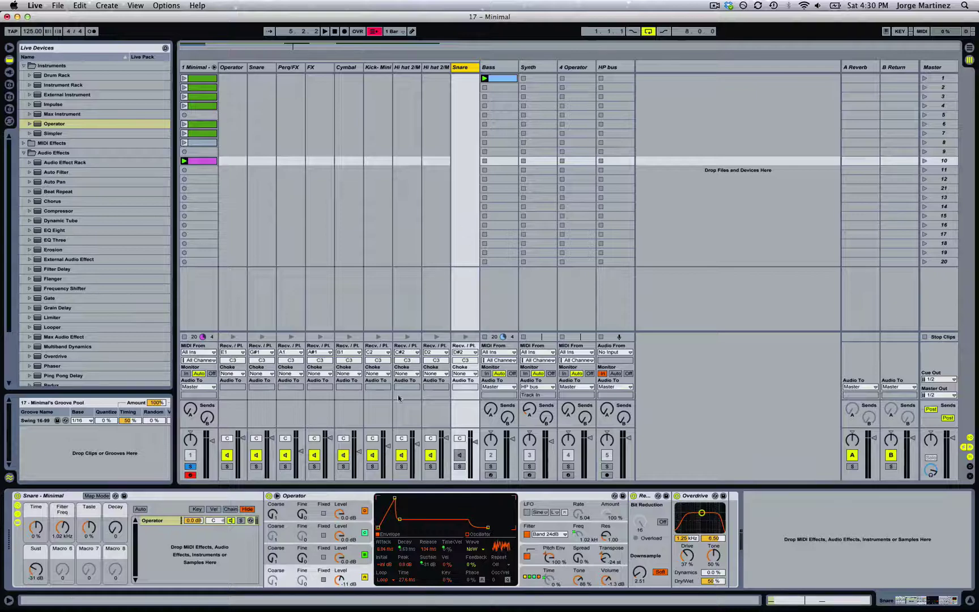
pyautogui.click(363, 510)
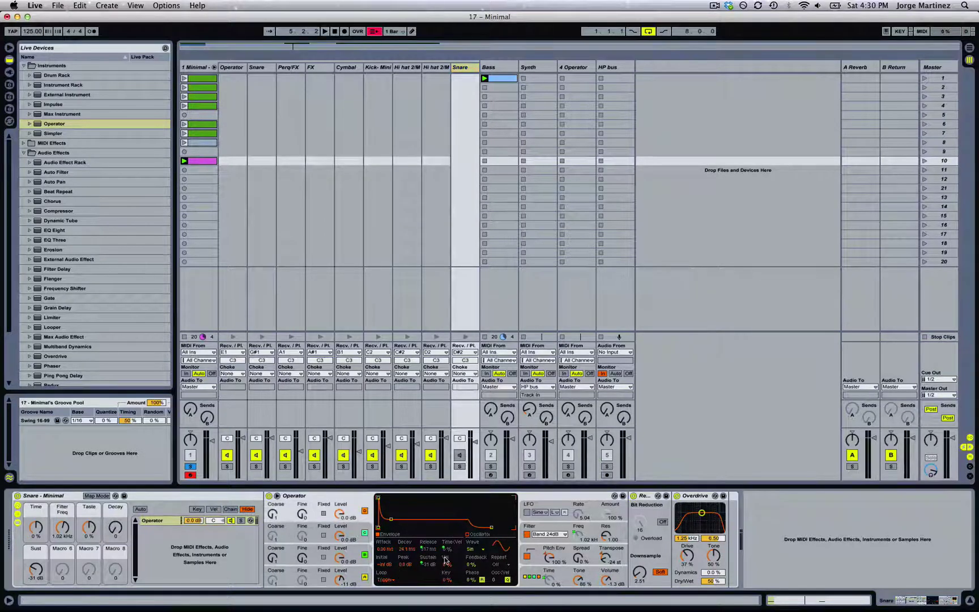
pyautogui.click(571, 552)
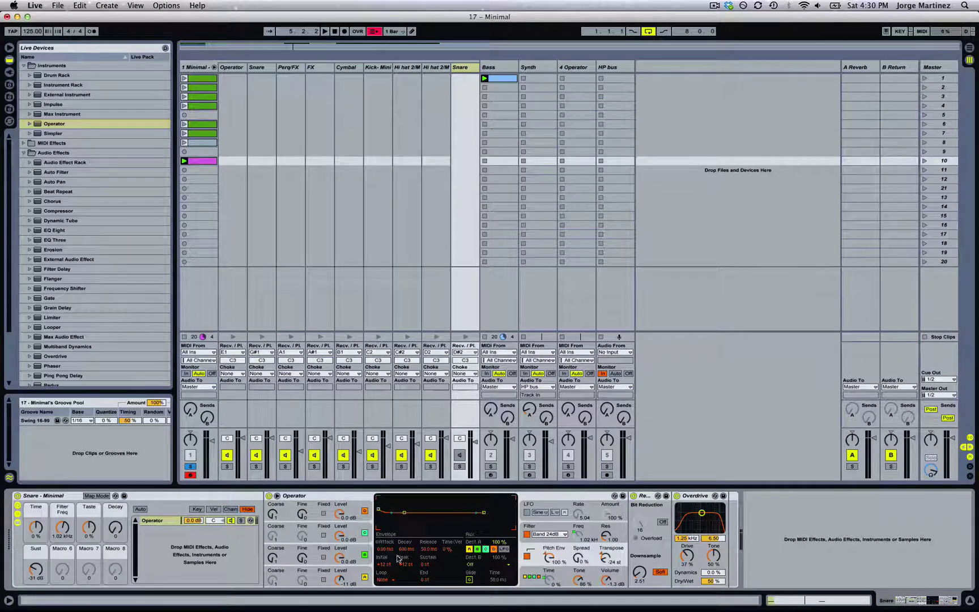
pyautogui.click(230, 208)
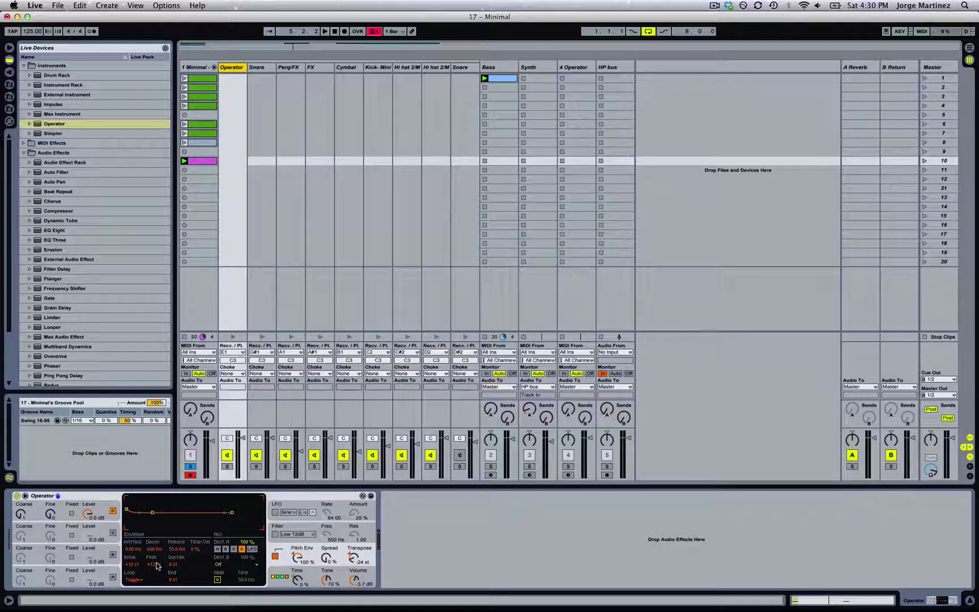
pyautogui.press('space')
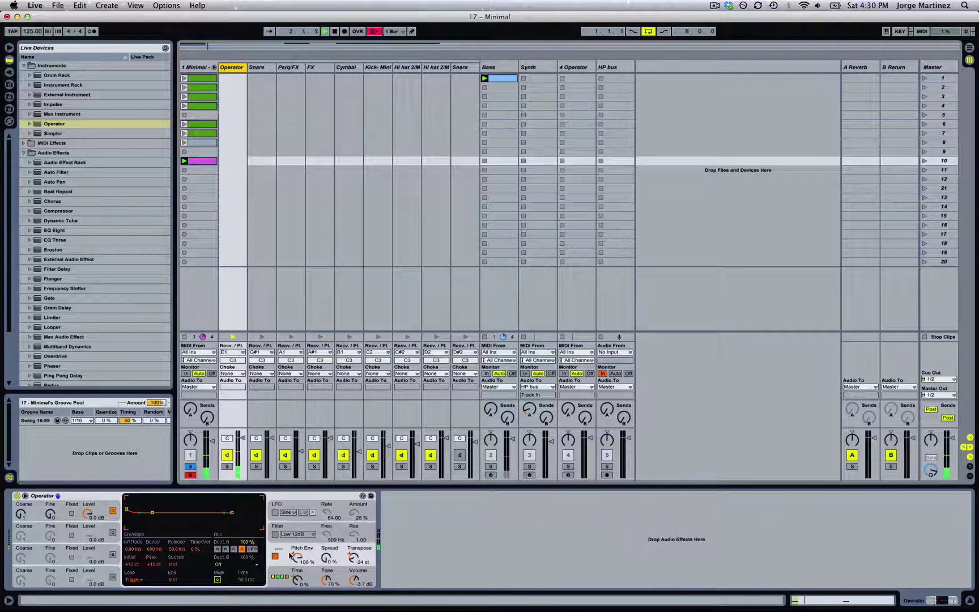
# Step: Compare the sound with the pitch envelope off and on, and enable oscillators C, B and A
pyautogui.click(276, 555)
pyautogui.click(275, 555)
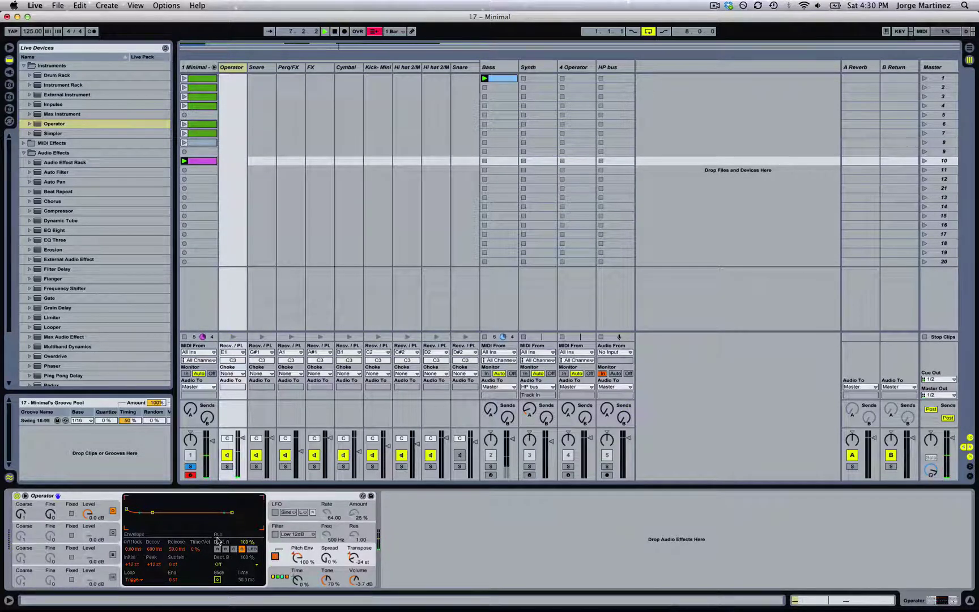
pyautogui.click(112, 533)
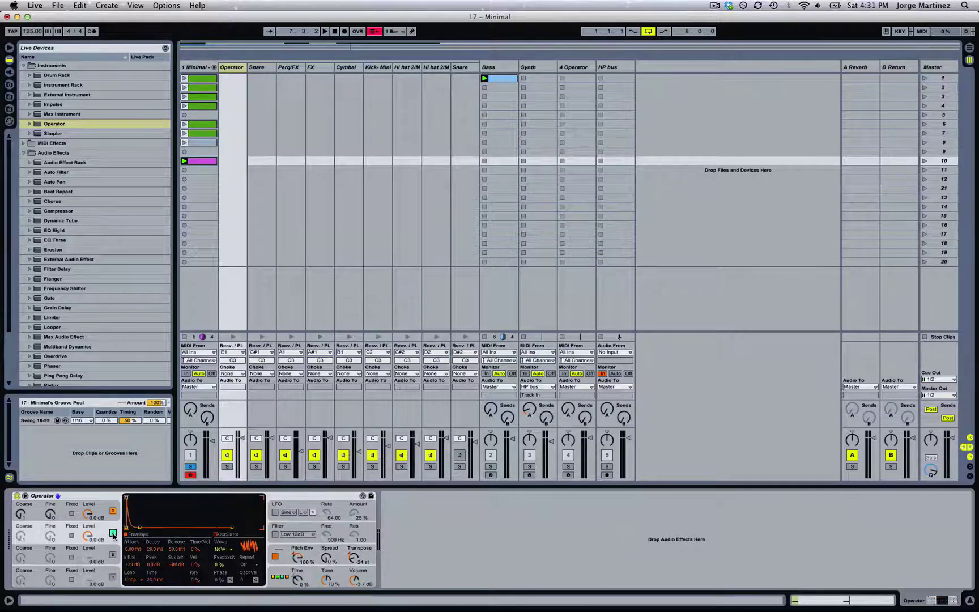
pyautogui.click(112, 555)
pyautogui.click(113, 576)
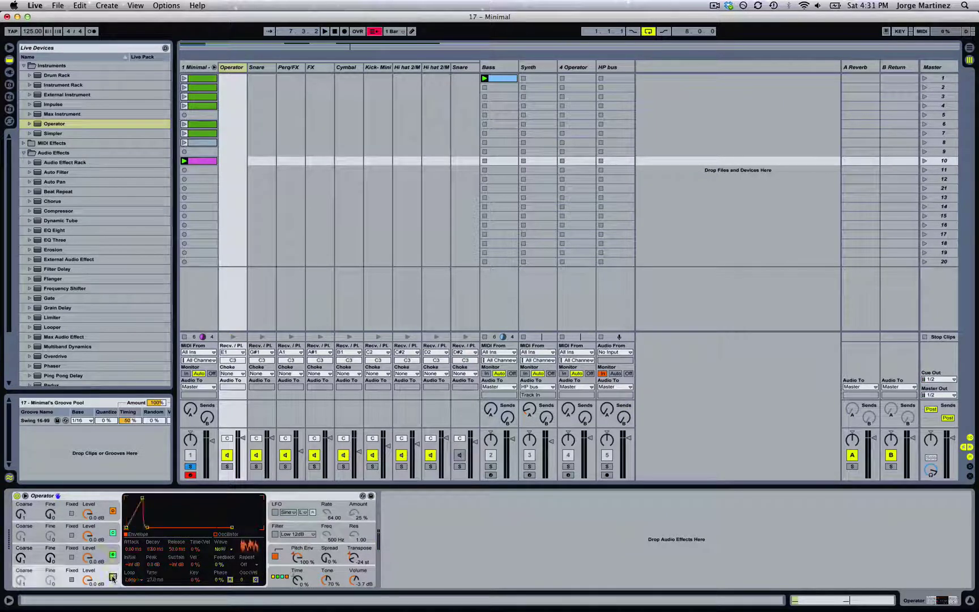
# Step: Play the clip and compare the layered sound without and with oscillator D
pyautogui.press('space')
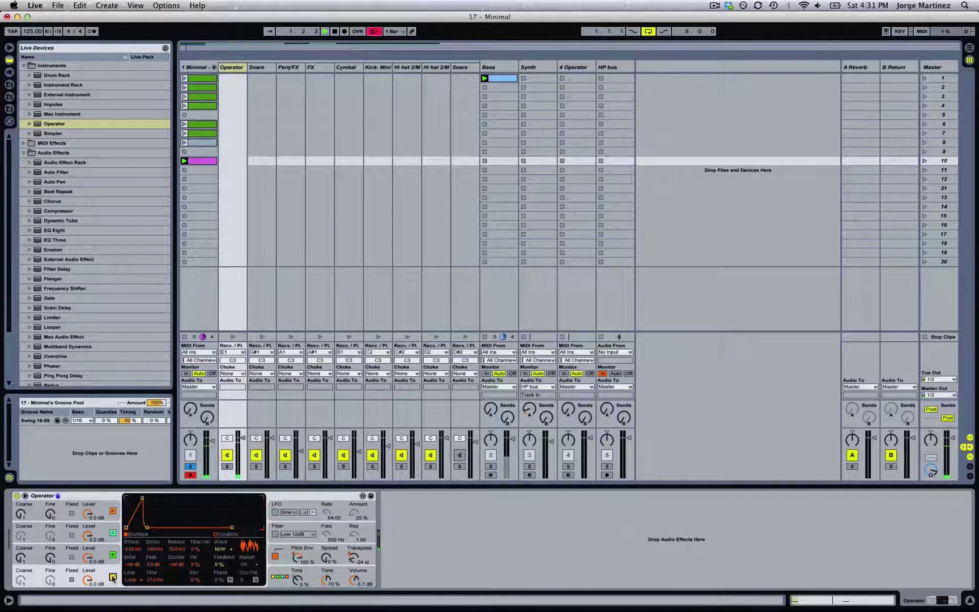
pyautogui.click(113, 511)
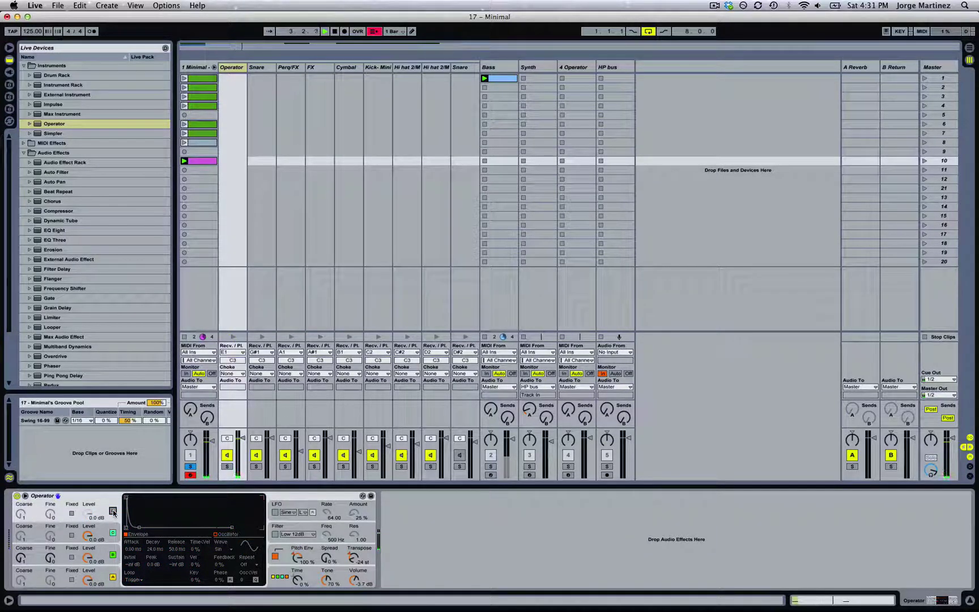
pyautogui.click(112, 511)
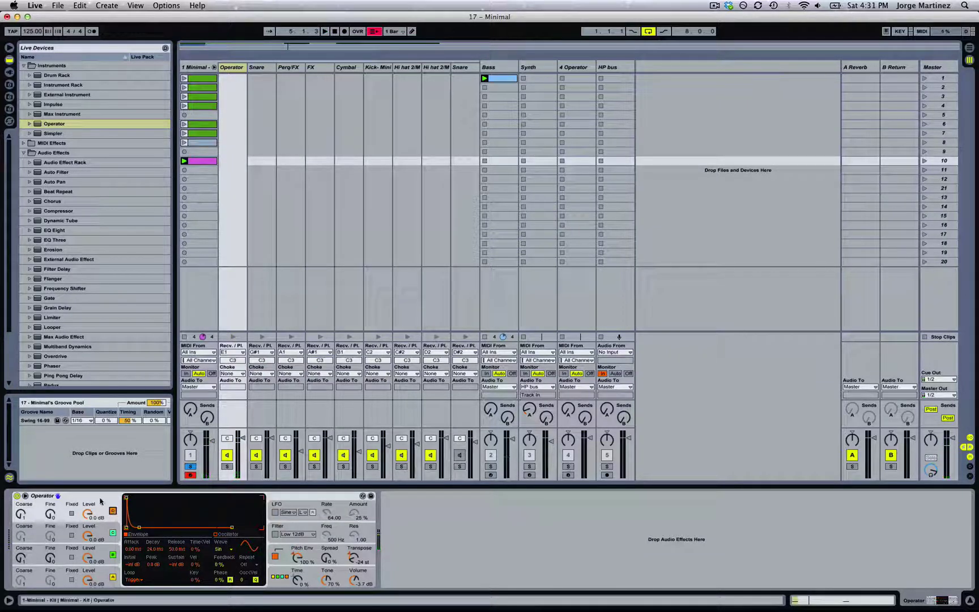
# Step: Enable Operator's filter and set its type to Band 24dB
pyautogui.click(100, 500)
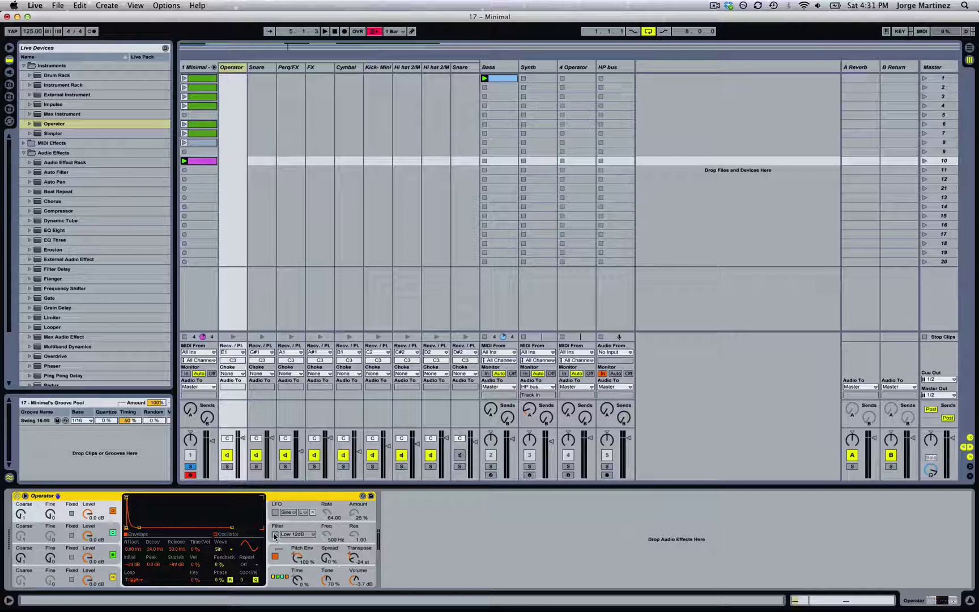
pyautogui.click(275, 536)
pyautogui.press('space')
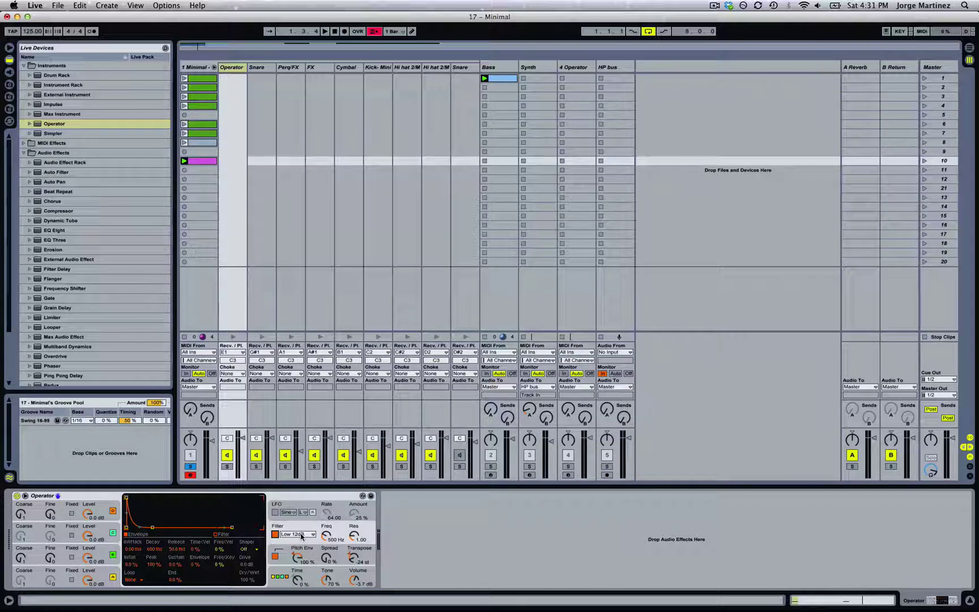
pyautogui.click(302, 534)
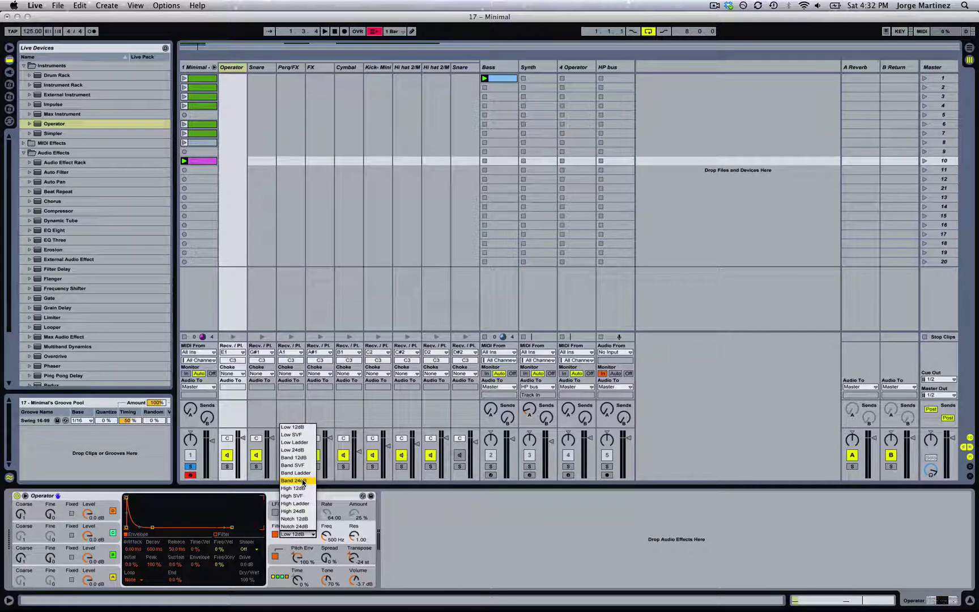
pyautogui.click(302, 481)
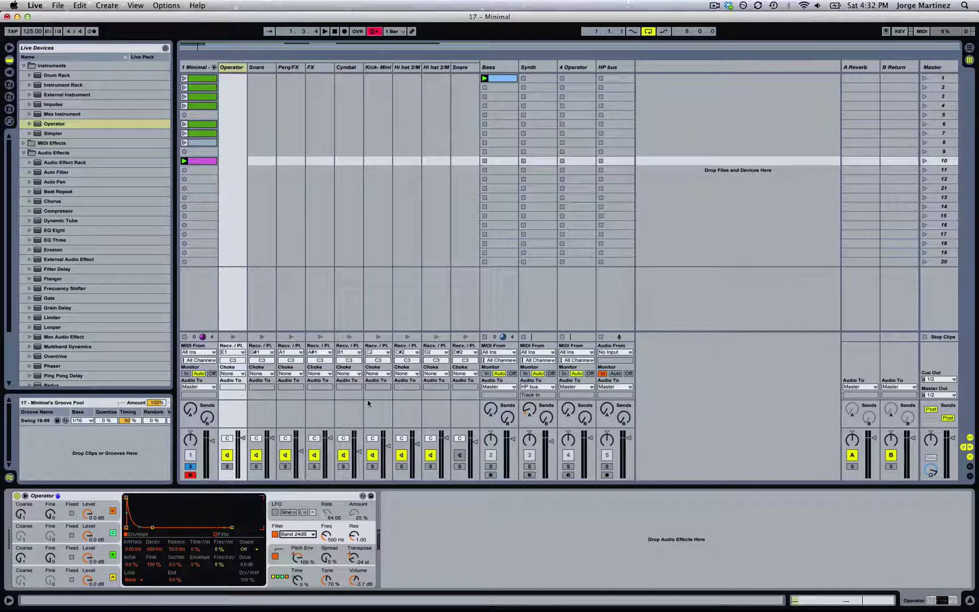
pyautogui.click(295, 533)
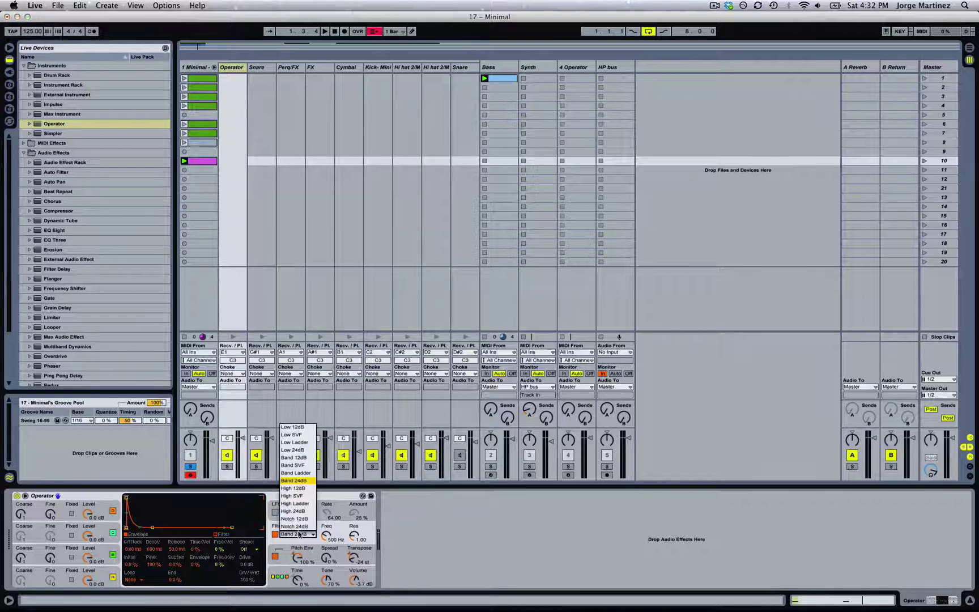
pyautogui.click(302, 481)
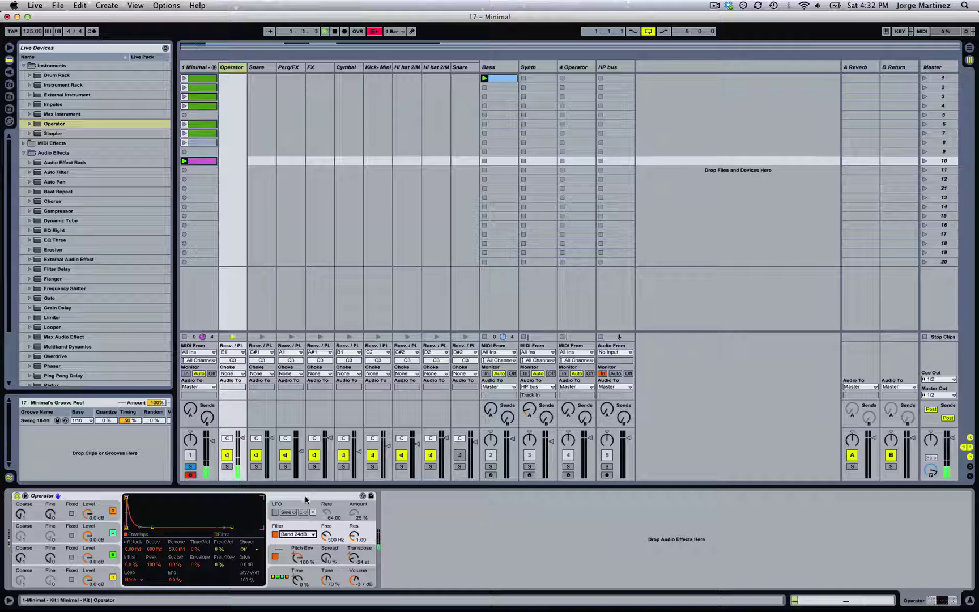
# Step: Raise the filter frequency to 1.23 kHz while the clip plays, with the filter curve displayed
pyautogui.press('space')
pyautogui.moveTo(327, 538); pyautogui.dragTo(327, 512)
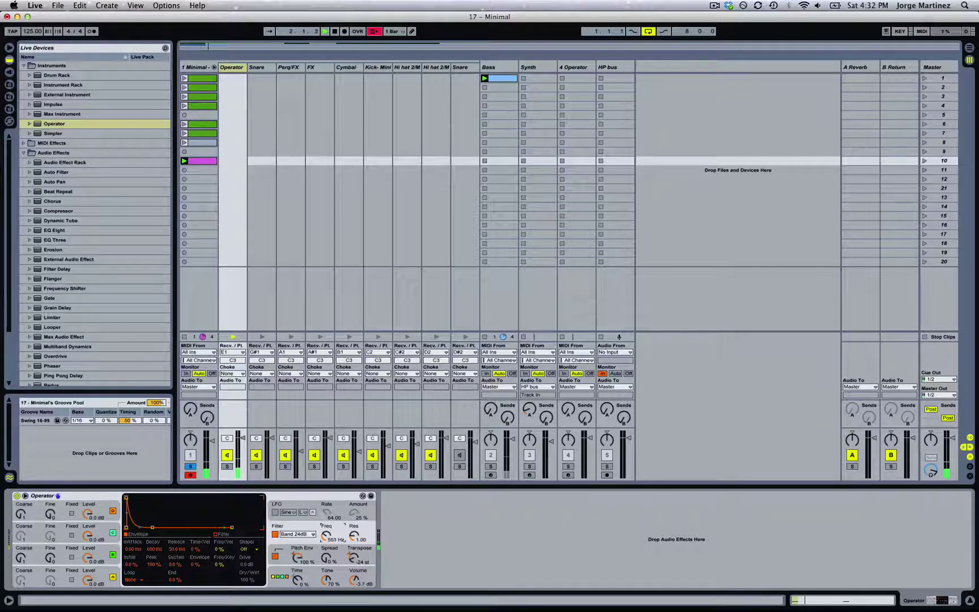
pyautogui.click(216, 533)
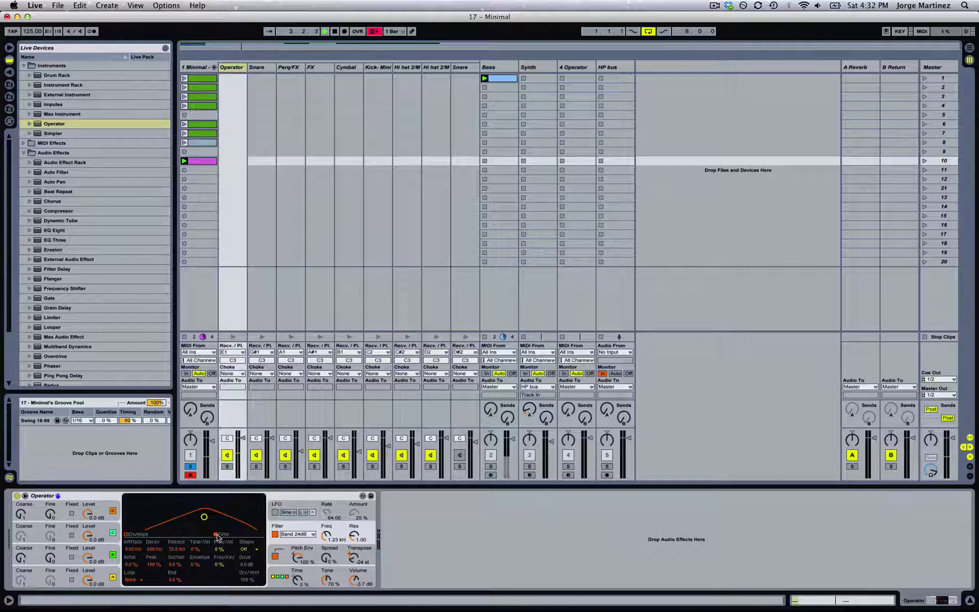
pyautogui.click(326, 535)
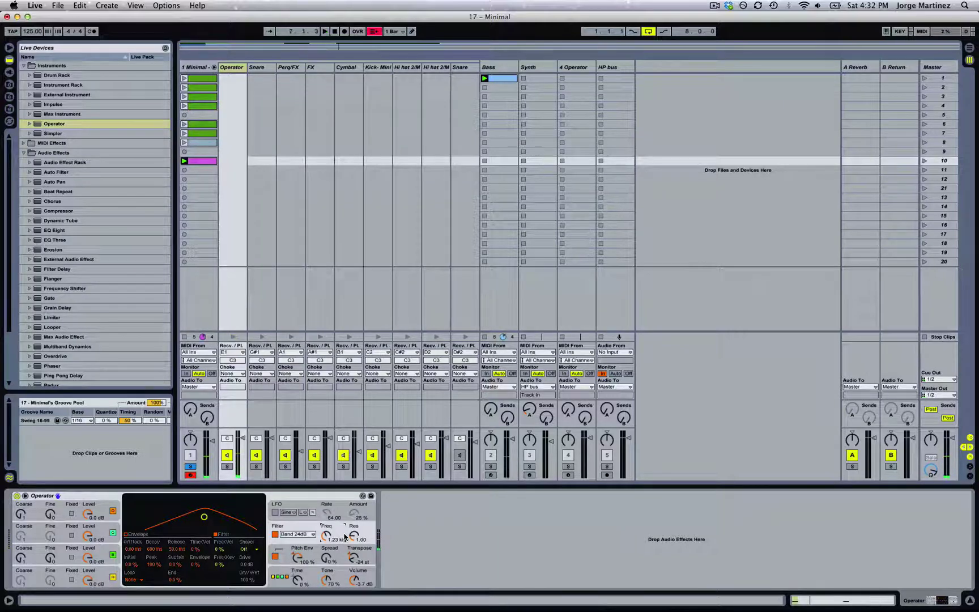
# Step: Set the filter's shaper to Hard and play the clip
pyautogui.click(315, 497)
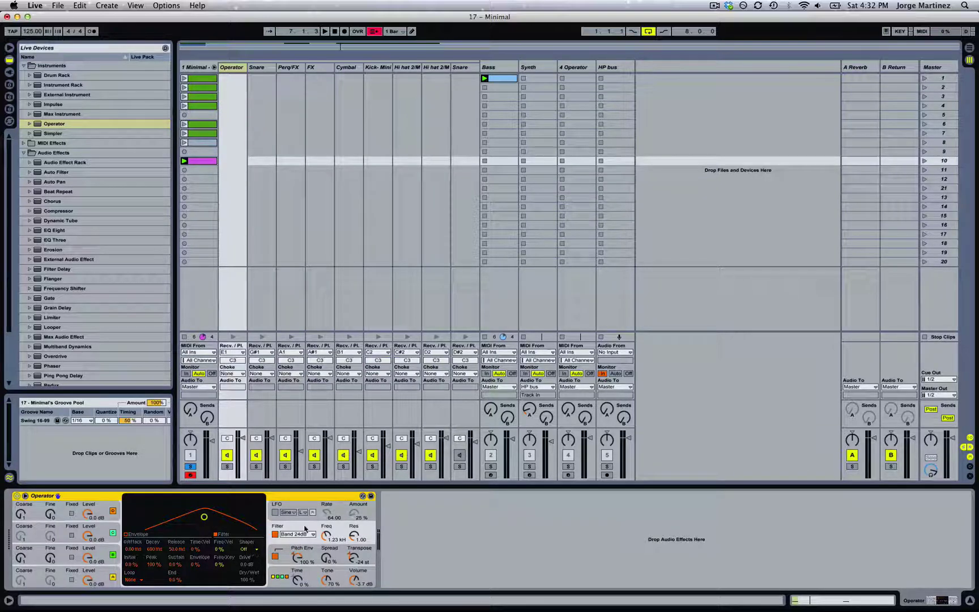
pyautogui.click(255, 550)
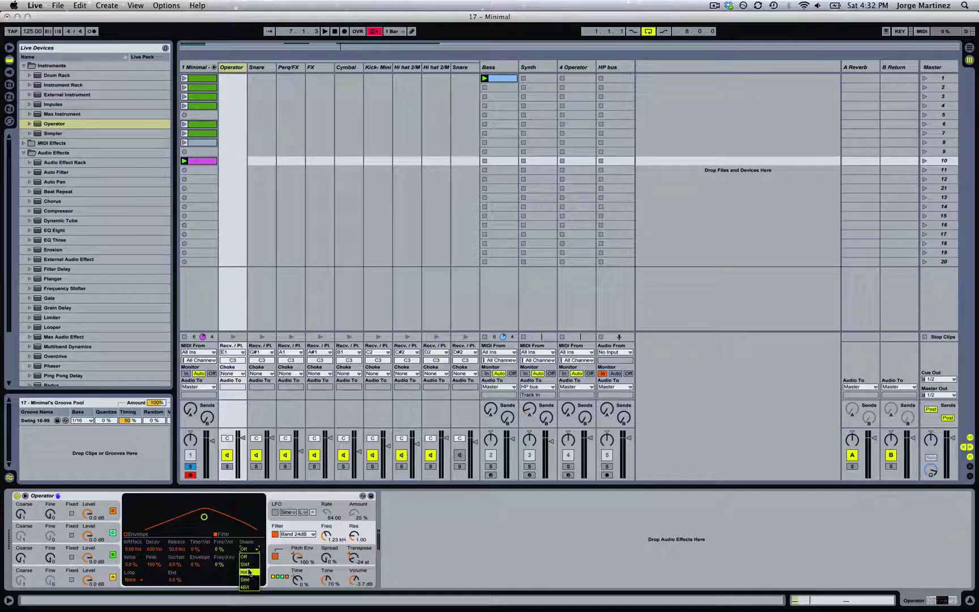
pyautogui.click(249, 572)
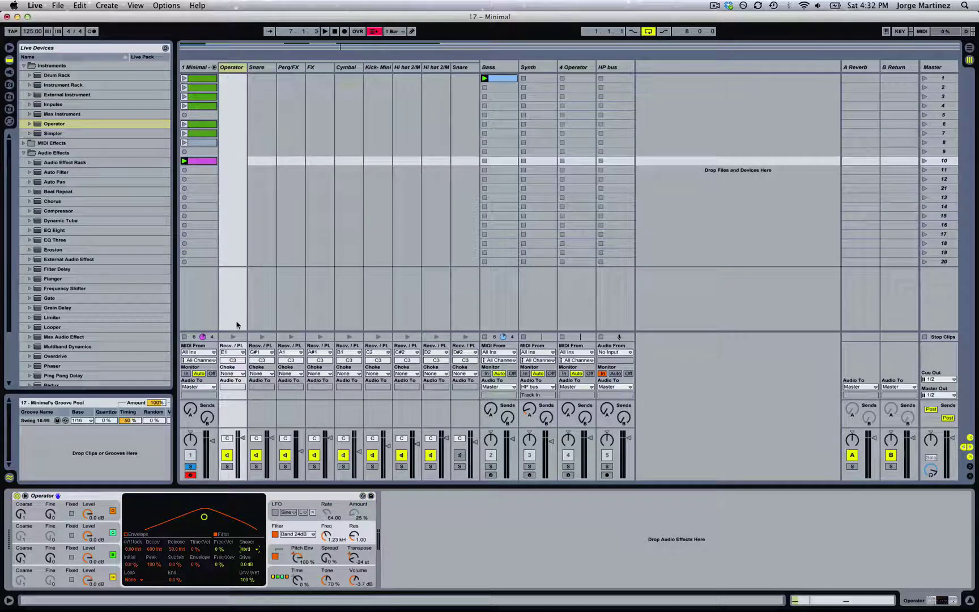
pyautogui.press('space')
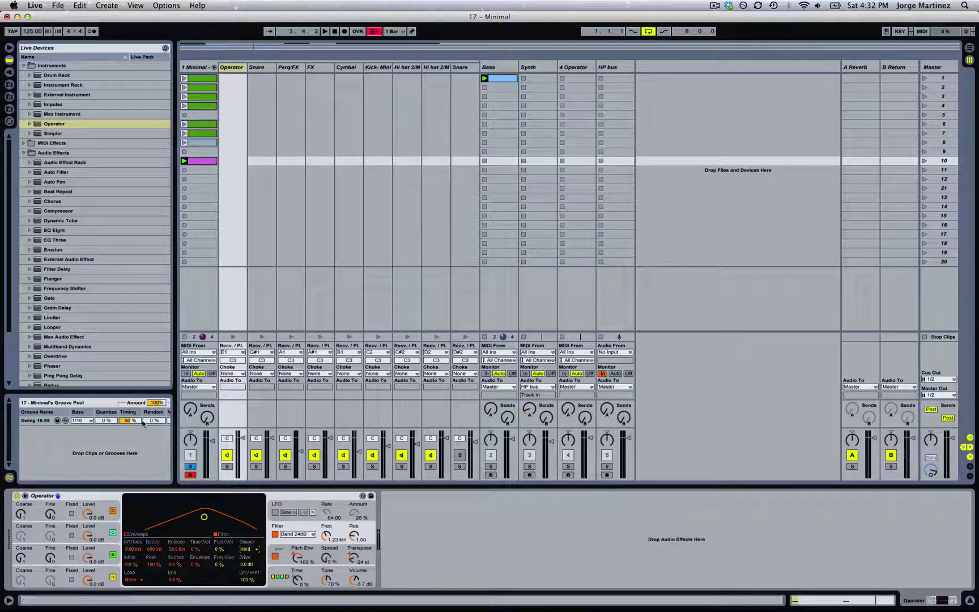
# Step: Add the Redux audio effect after Operator in the device chain
pyautogui.click(54, 298)
pyautogui.scroll(-5, 55, 304)
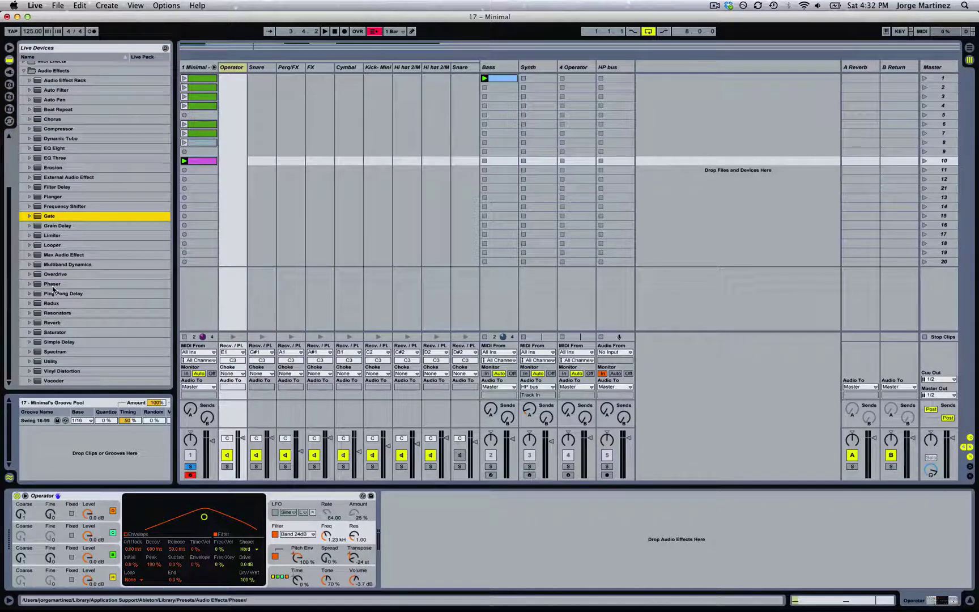
pyautogui.click(40, 305)
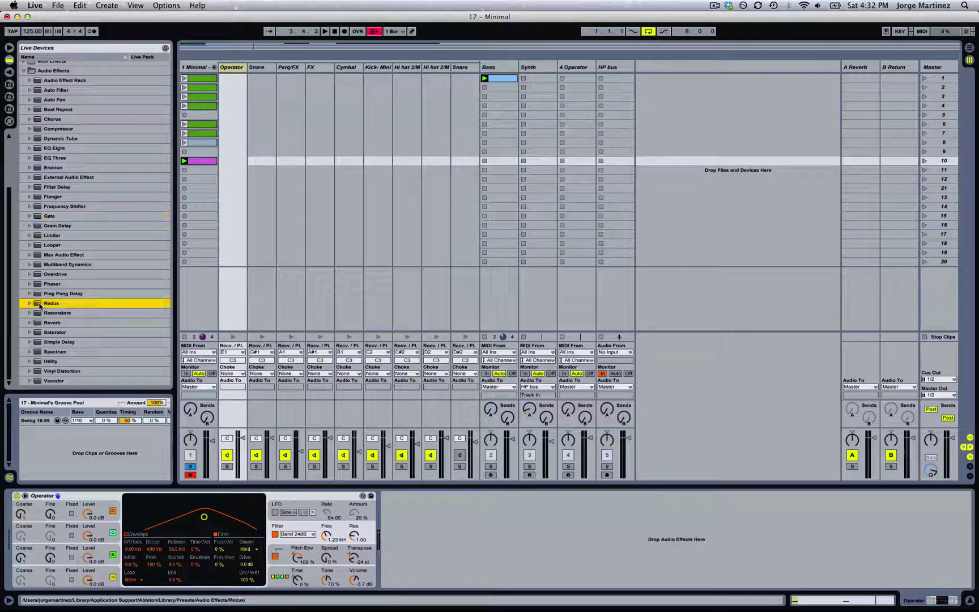
pyautogui.moveTo(213, 361); pyautogui.dragTo(396, 527)
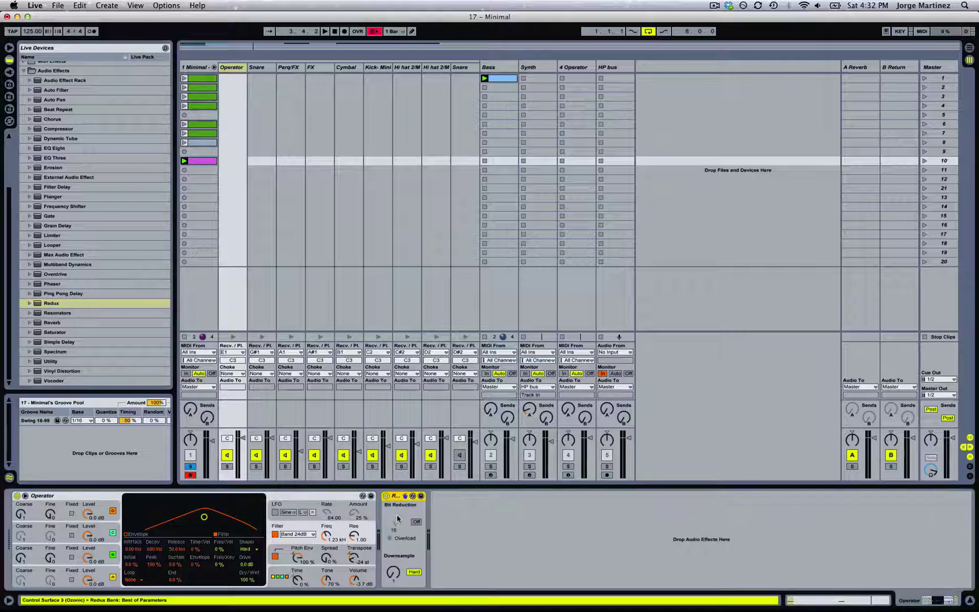
# Step: Set Redux's downsampling to Soft with a value of 2.50, and compare the sound with Redux off and on
pyautogui.click(414, 571)
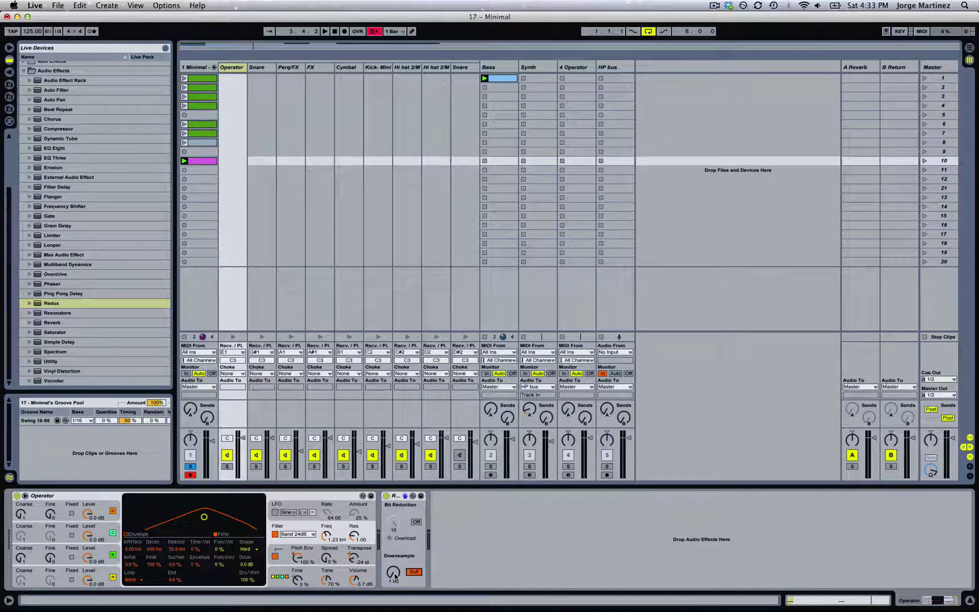
pyautogui.click(395, 575)
pyautogui.write('2')
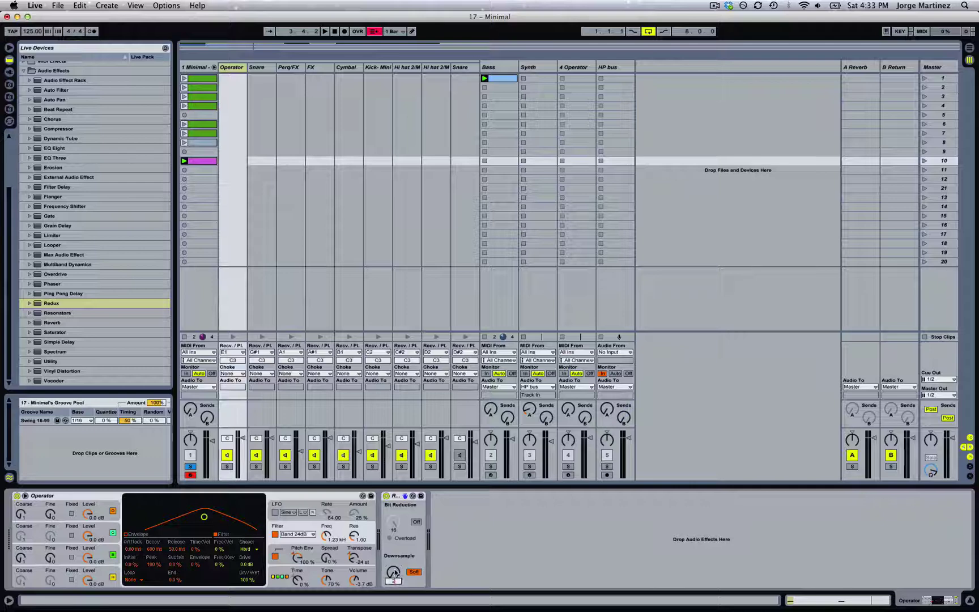
pyautogui.write('1')
pyautogui.press('Return')
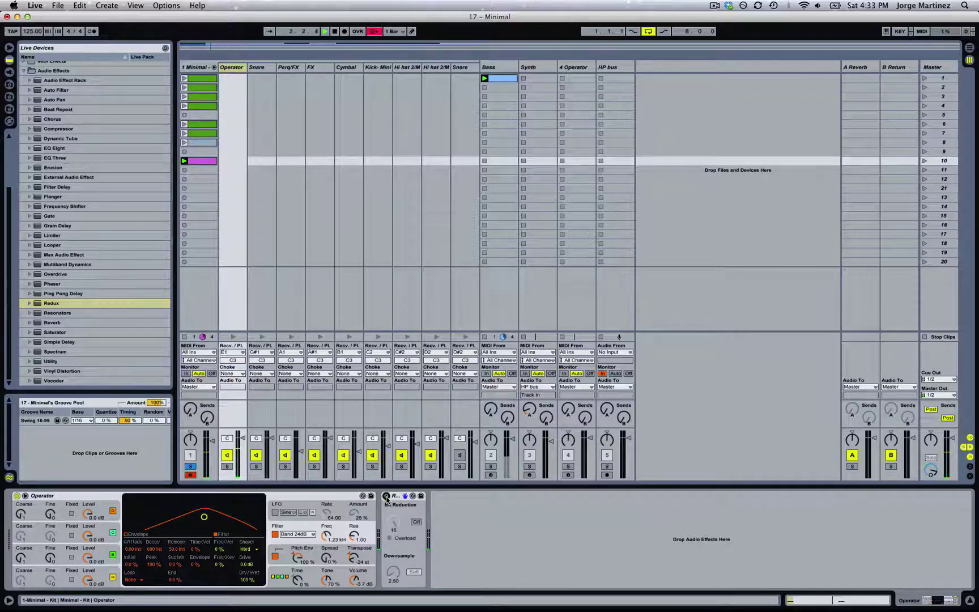
pyautogui.moveTo(386, 498); pyautogui.dragTo(437, 511)
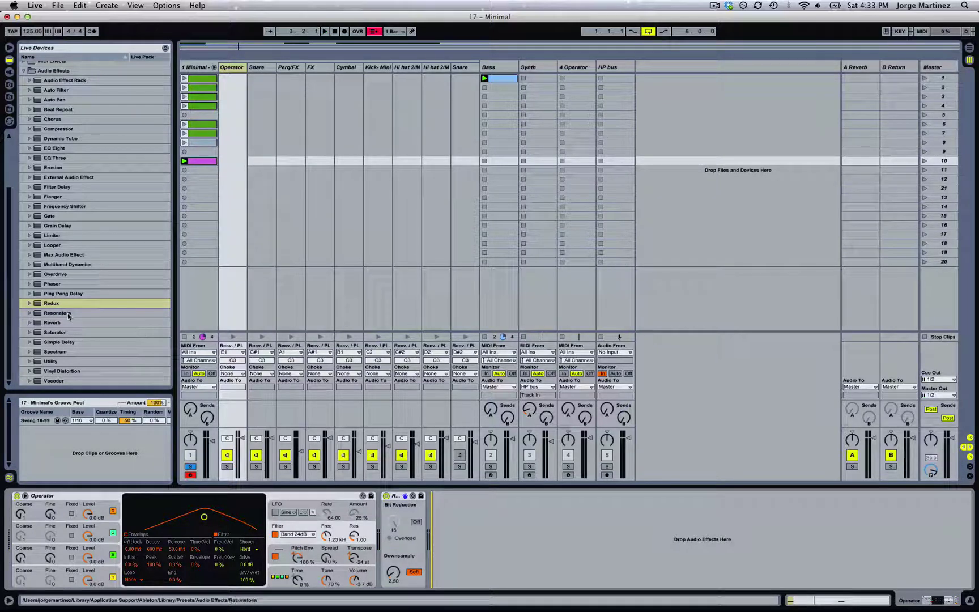
# Step: Add the Overdrive effect after Redux and set its drive to 37% and dynamics to 0%
pyautogui.click(42, 275)
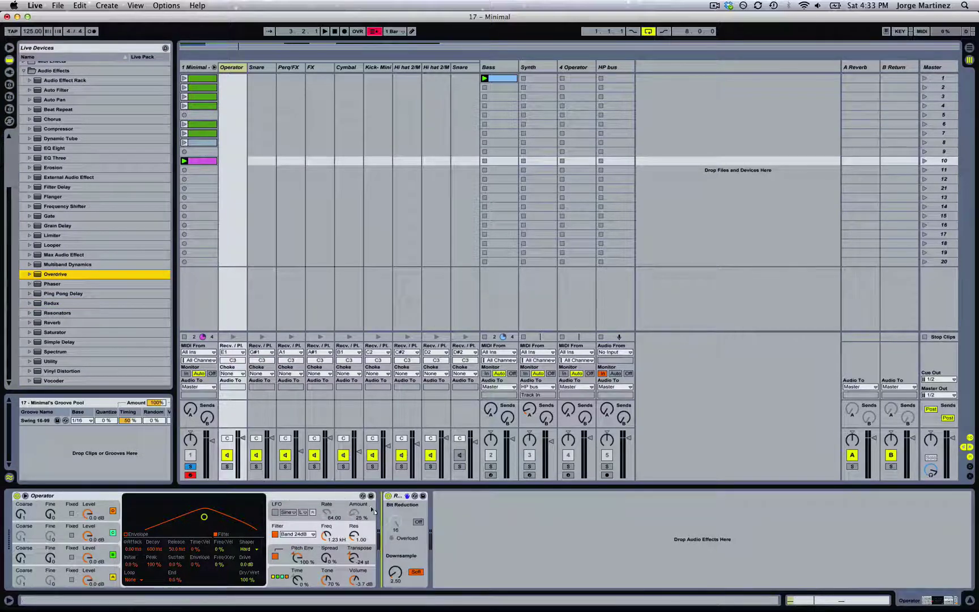
pyautogui.moveTo(372, 509); pyautogui.dragTo(462, 544)
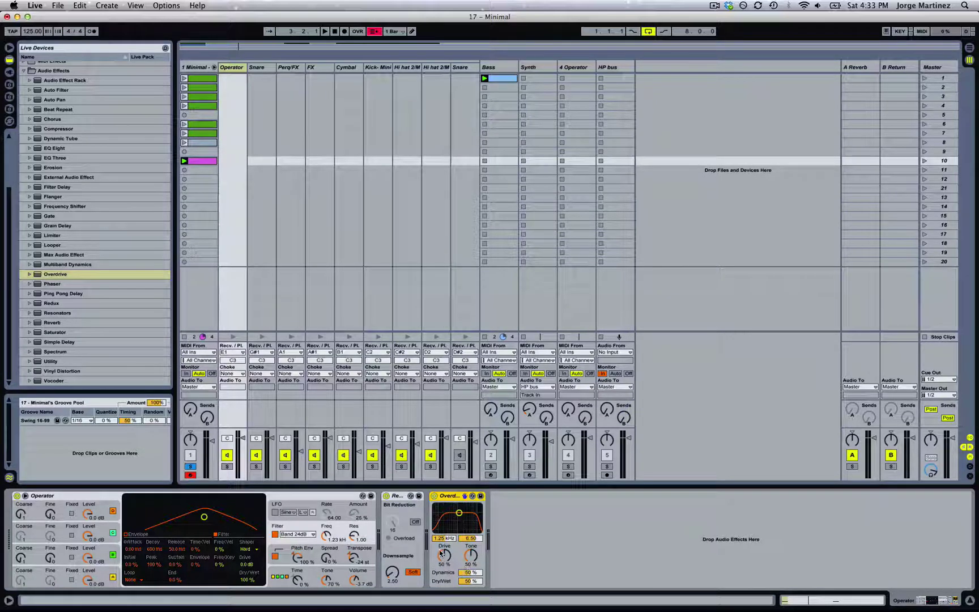
pyautogui.click(441, 553)
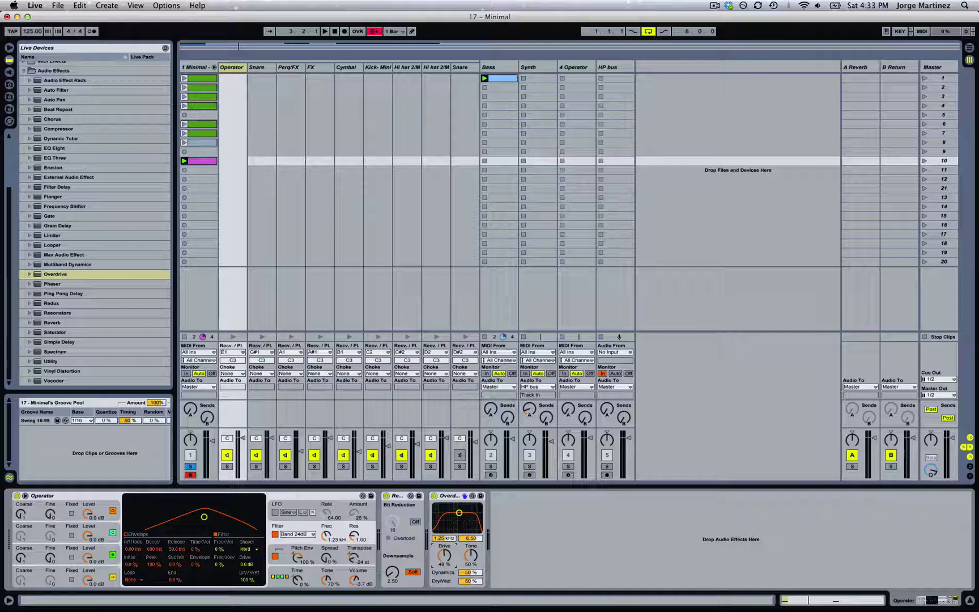
pyautogui.moveTo(444, 555)
pyautogui.mouseDown()
pyautogui.moveTo(444, 589)
pyautogui.moveTo(444, 553)
pyautogui.mouseUp()
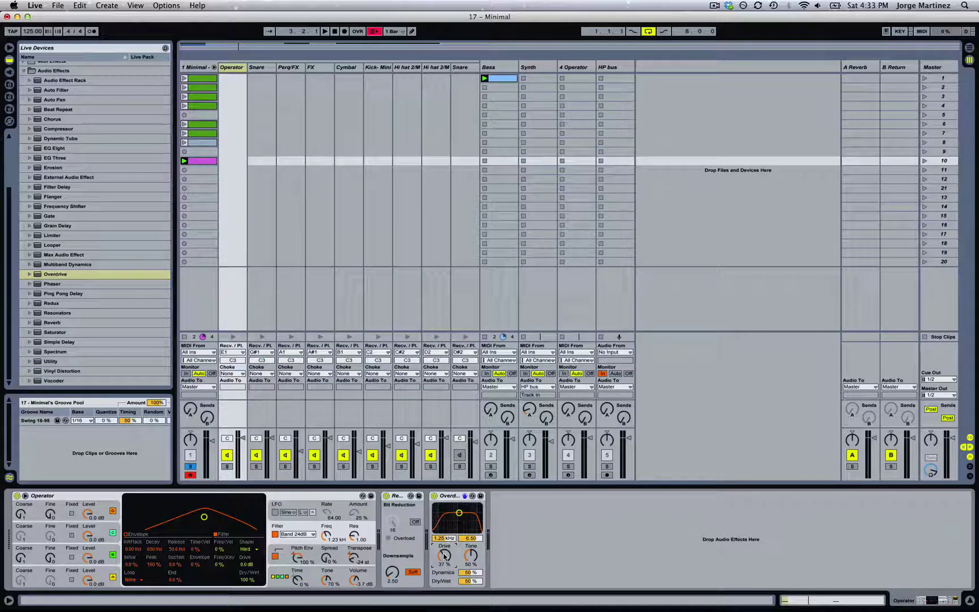
pyautogui.click(470, 573)
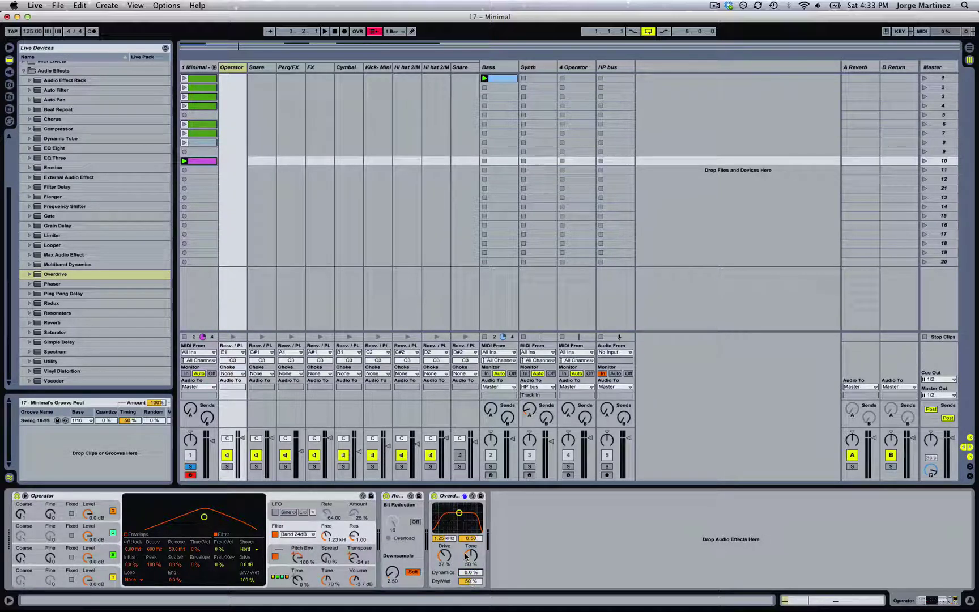
# Step: Play the clip and compare the sound with Overdrive off and on
pyautogui.click(434, 496)
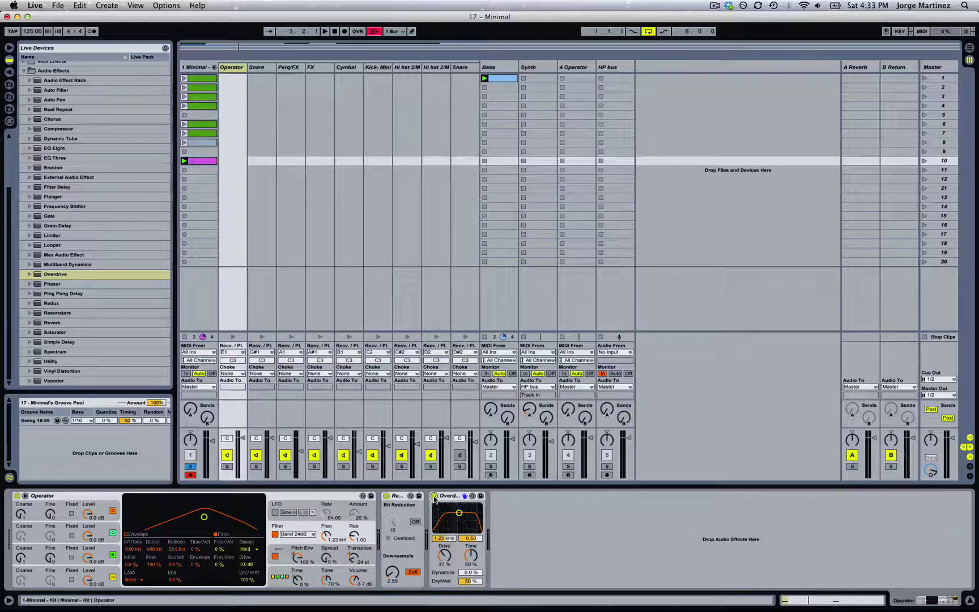
pyautogui.press('space')
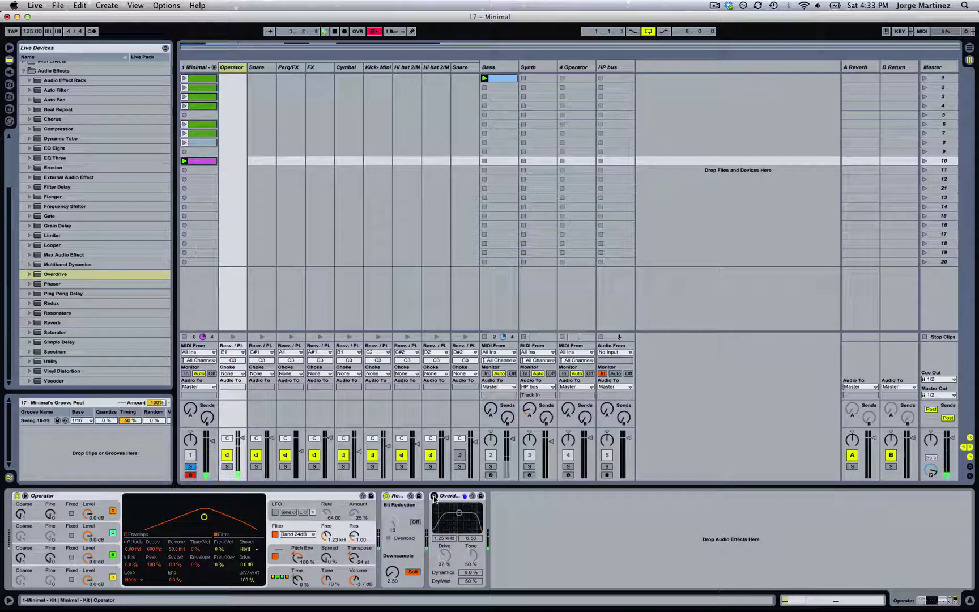
pyautogui.click(434, 496)
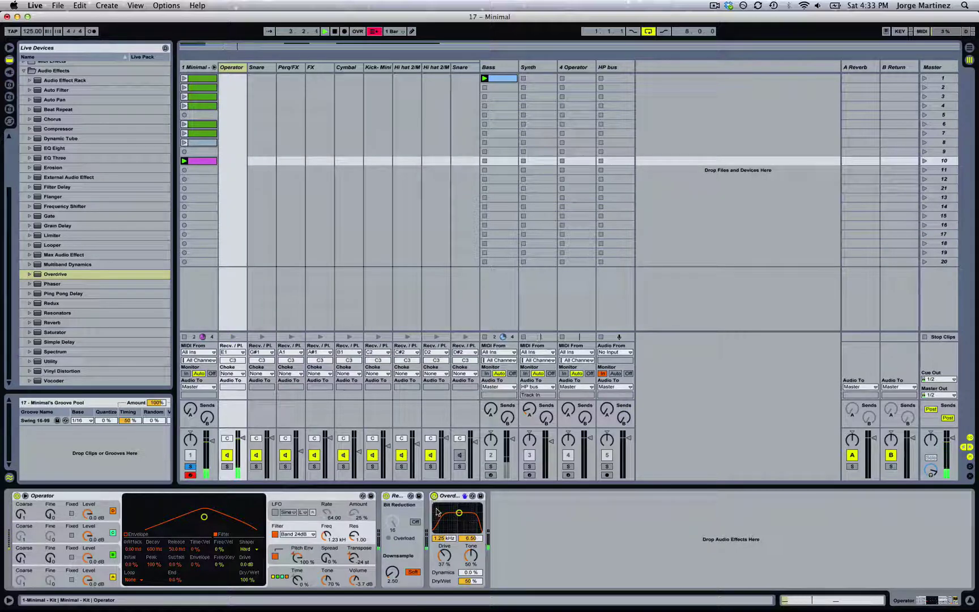
# Step: Try setting Overdrive's dynamics to 100% while the clip plays
pyautogui.click(468, 572)
pyautogui.write('100')
pyautogui.press('Return')
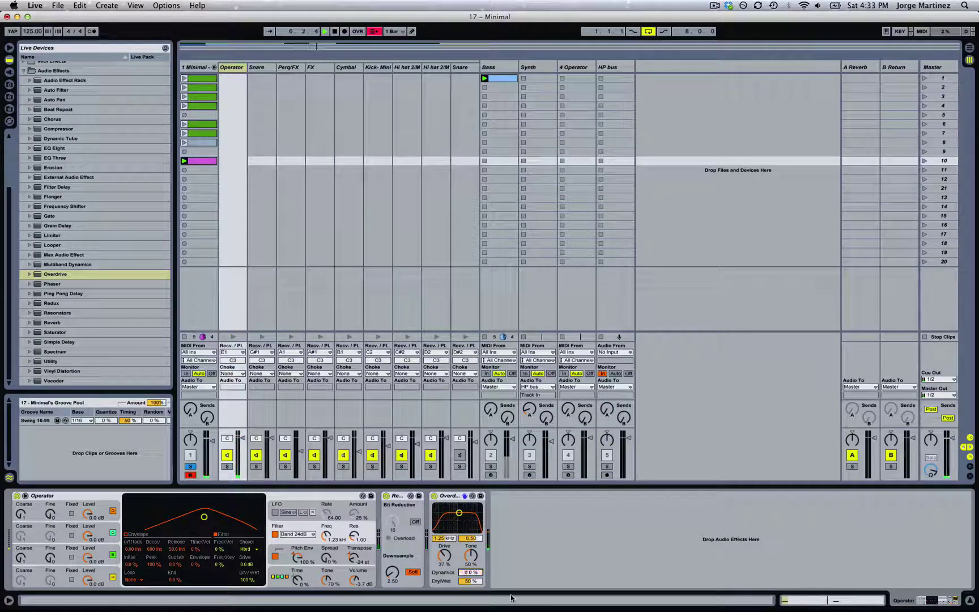
# Step: Check the Snare chain's devices and return the Operator chain's Overdrive dynamics to 0%
pyautogui.click(459, 367)
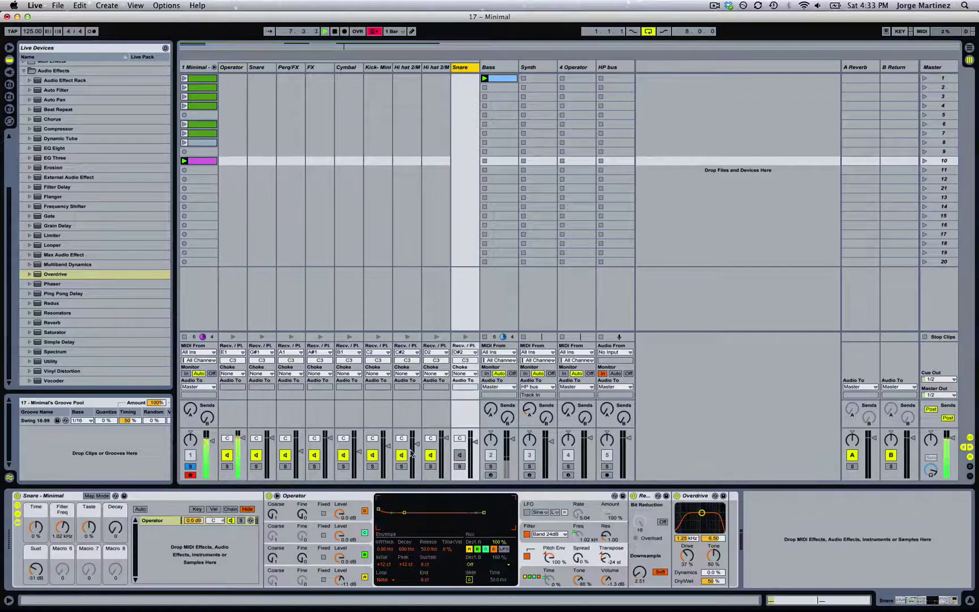
pyautogui.click(240, 248)
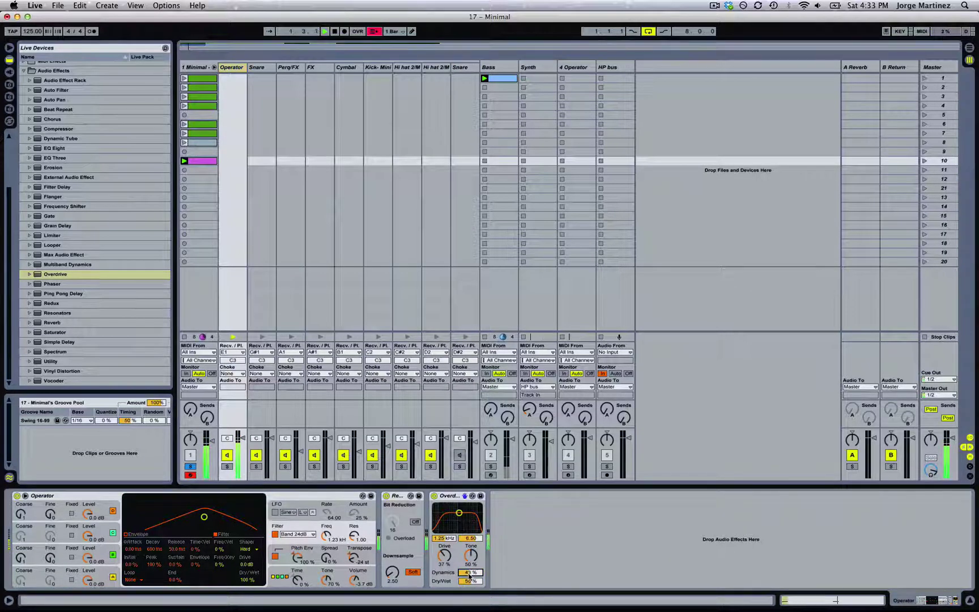
pyautogui.moveTo(469, 572); pyautogui.dragTo(469, 576)
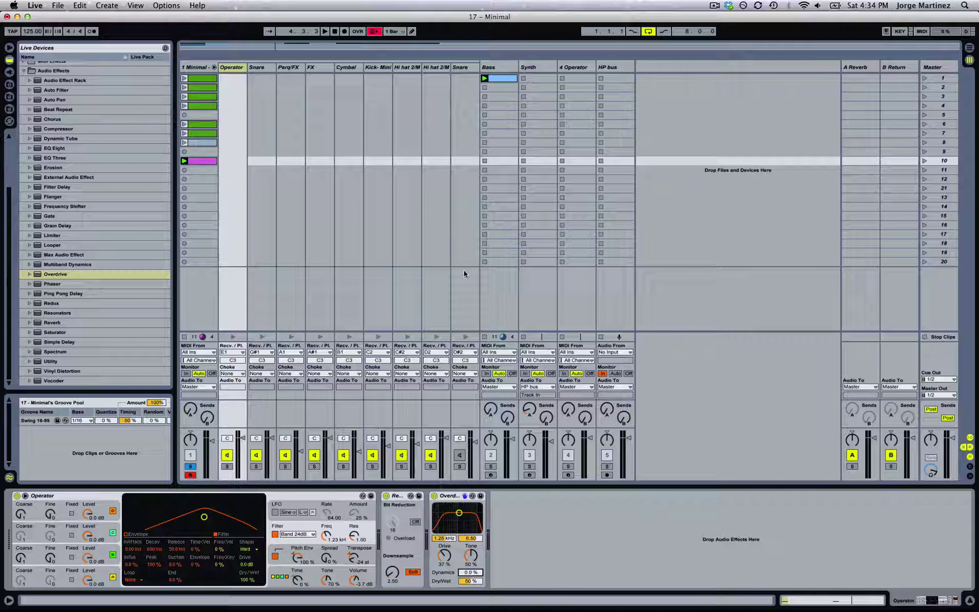
# Step: Compare the finished Snare chain's devices with those on the Operator chain
pyautogui.click(464, 288)
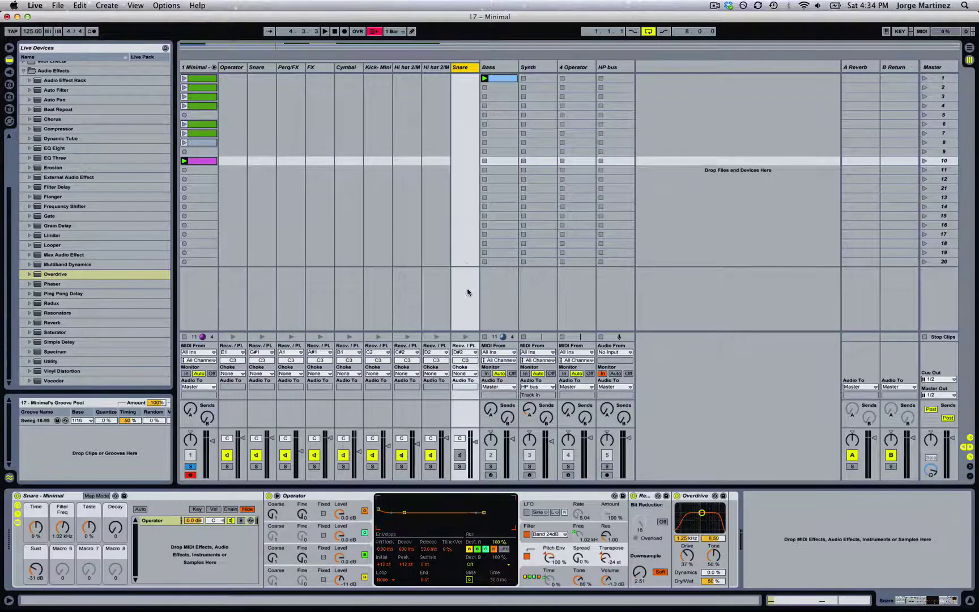
pyautogui.click(224, 233)
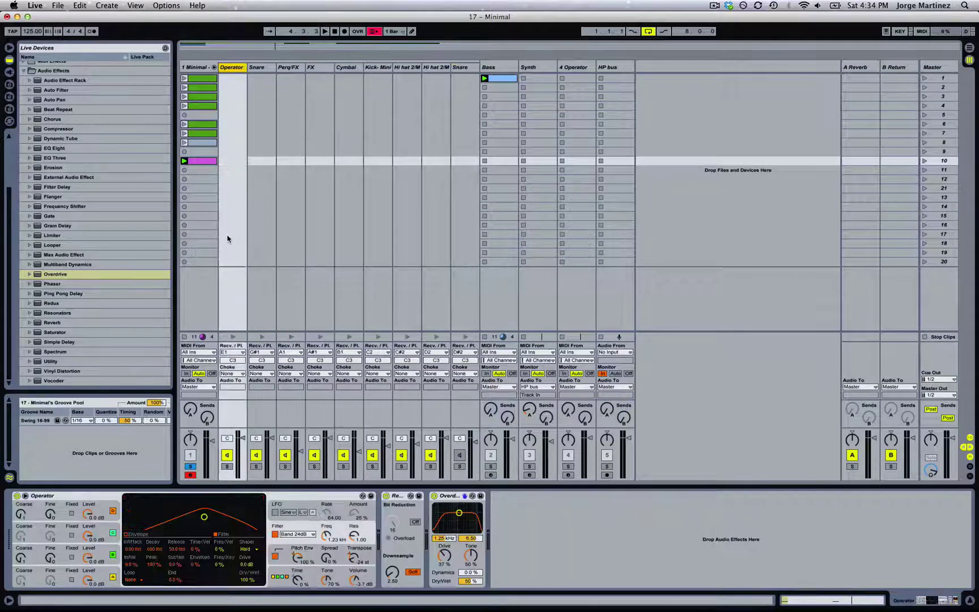
pyautogui.click(302, 497)
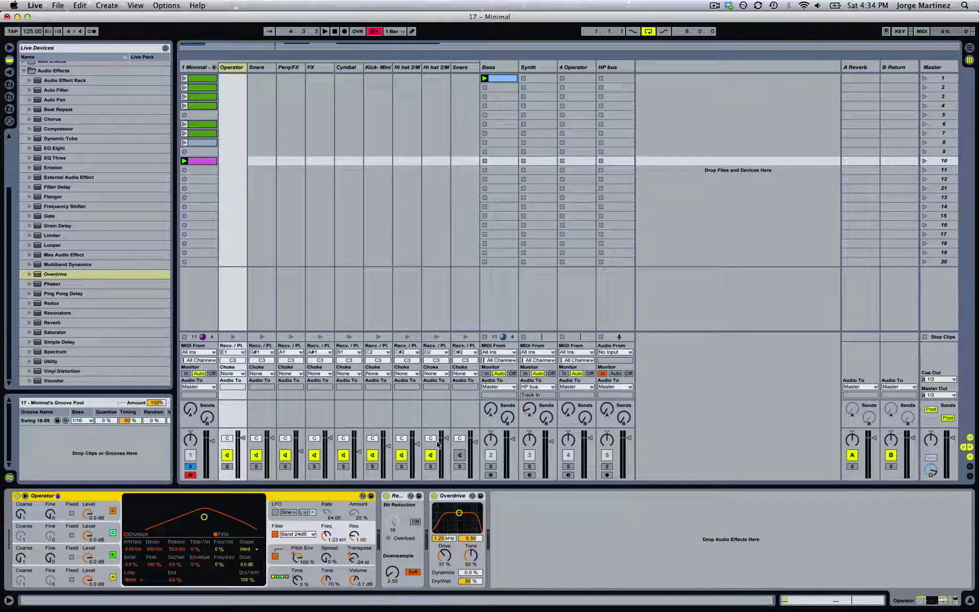
# Step: Duplicate the two Snare notes in the Minimal track's first clip and transpose the copies down to the Operator row
pyautogui.doubleClick(207, 78)
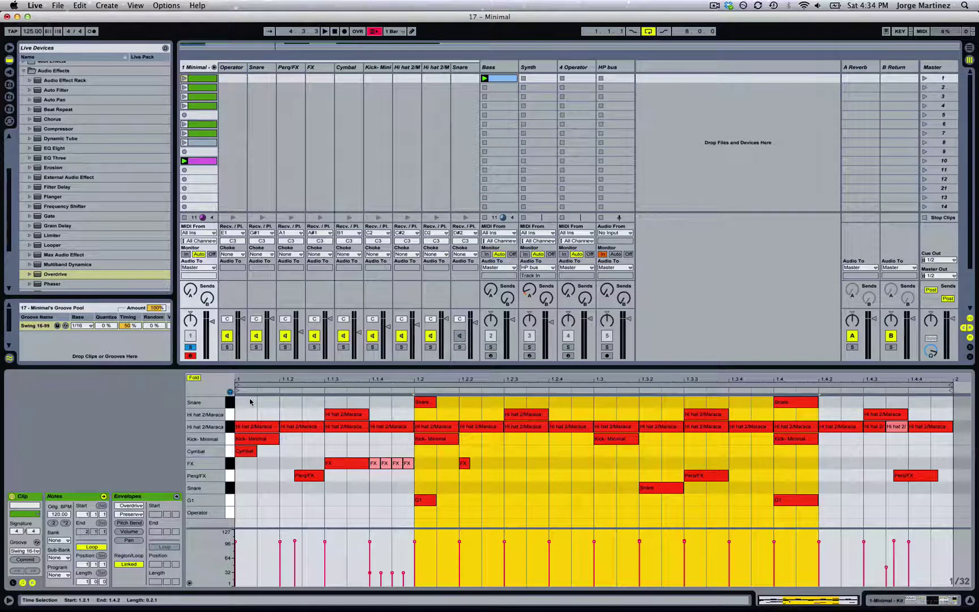
pyautogui.click(229, 402)
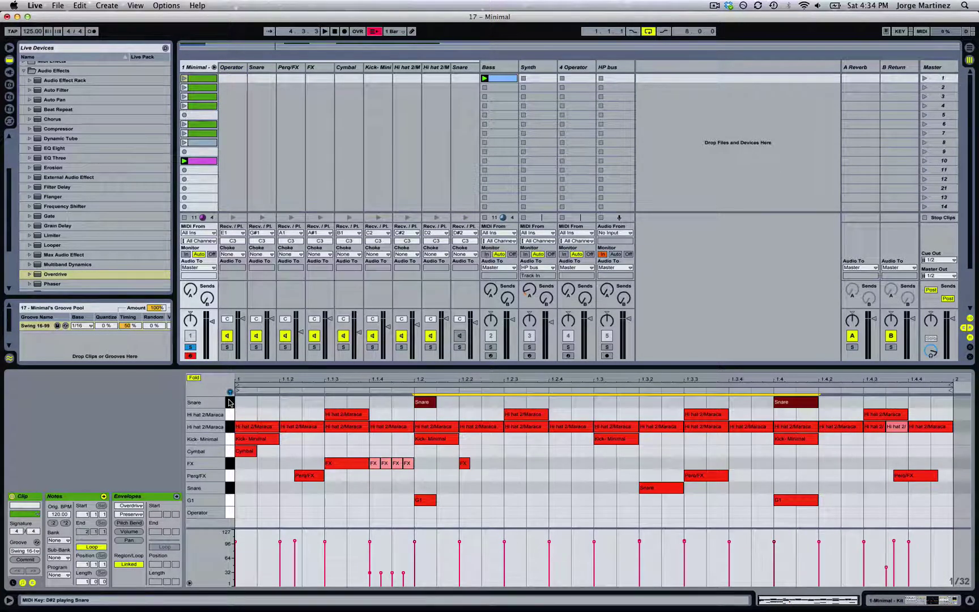
pyautogui.hotkey('ctrl', 'd')
pyautogui.press('Down')
pyautogui.press('Down')
pyautogui.press('Down')
pyautogui.press('Down')
pyautogui.press('Down')
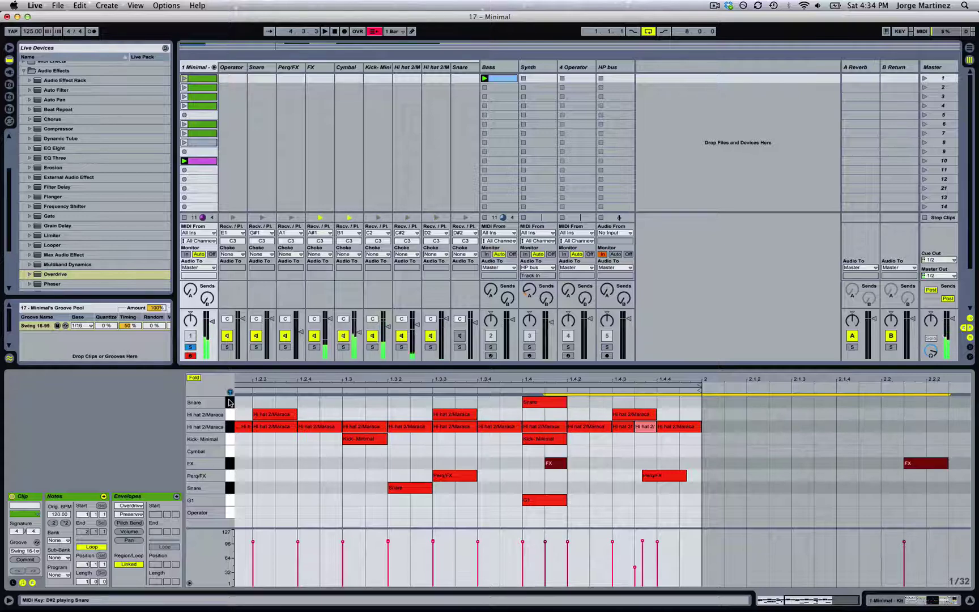
pyautogui.press('Down')
pyautogui.press('Down')
pyautogui.press('Down')
pyautogui.press('Down')
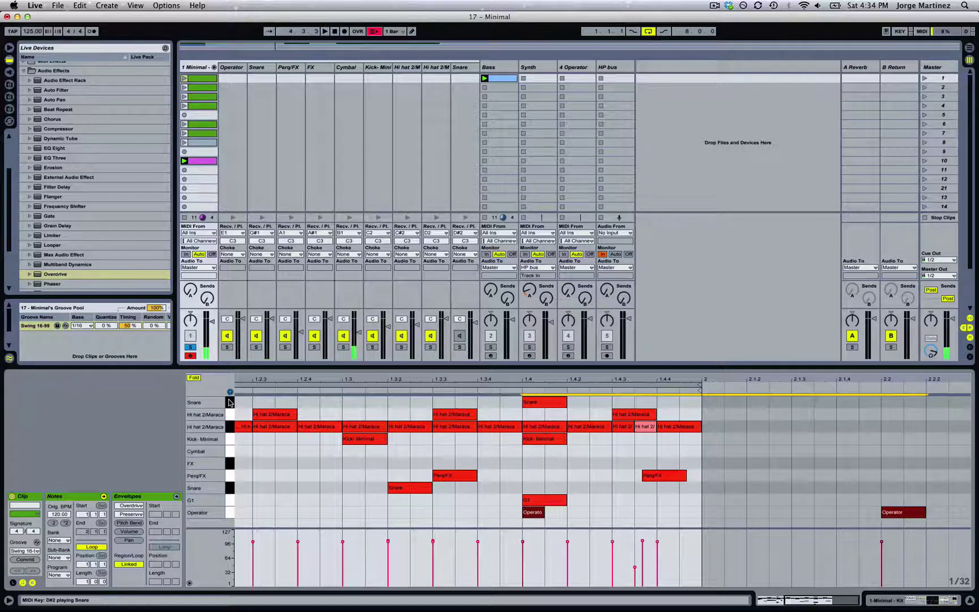
# Step: Shift the duplicated Operator notes earlier to line up with the original Snare notes at 1.2 and 1.4
pyautogui.press('Left')
pyautogui.press('Left')
pyautogui.press('Left')
pyautogui.press('Left')
pyautogui.press('Left')
pyautogui.press('Left')
pyautogui.press('Left')
pyautogui.press('Left')
pyautogui.press('Left')
pyautogui.press('Left')
pyautogui.press('Left')
pyautogui.press('Left')
pyautogui.press('Left')
pyautogui.press('Left')
pyautogui.press('Left')
pyautogui.press('Left')
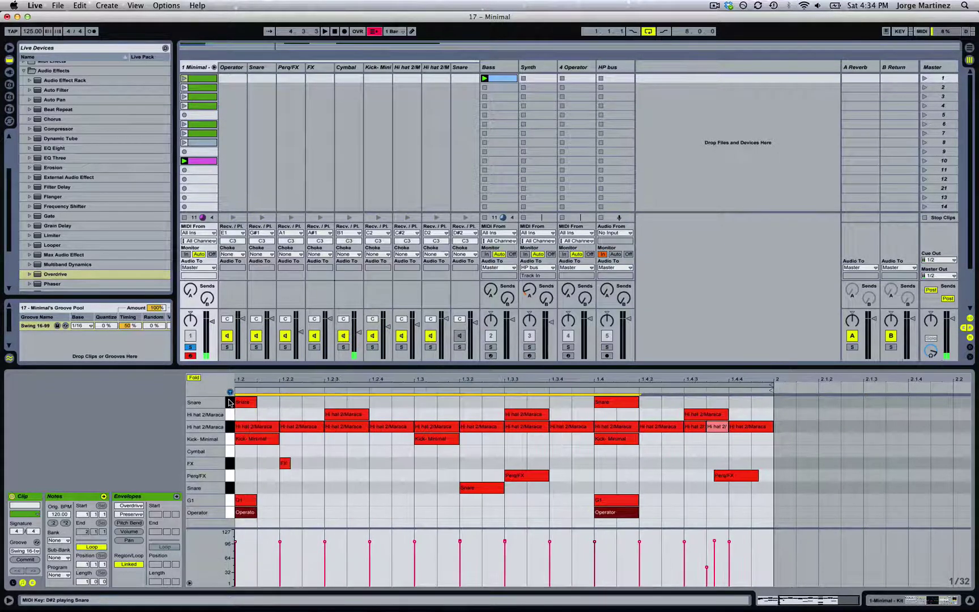
# Step: Switch the Minimal track from the purple clip to its first clip, listen to it, and stop playback
pyautogui.press('space')
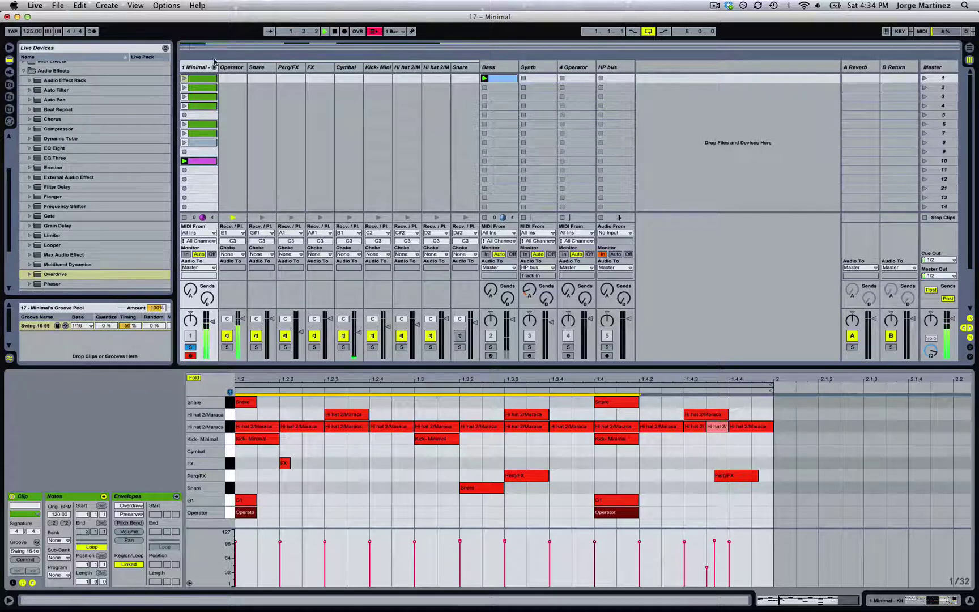
pyautogui.press('space')
pyautogui.click(200, 79)
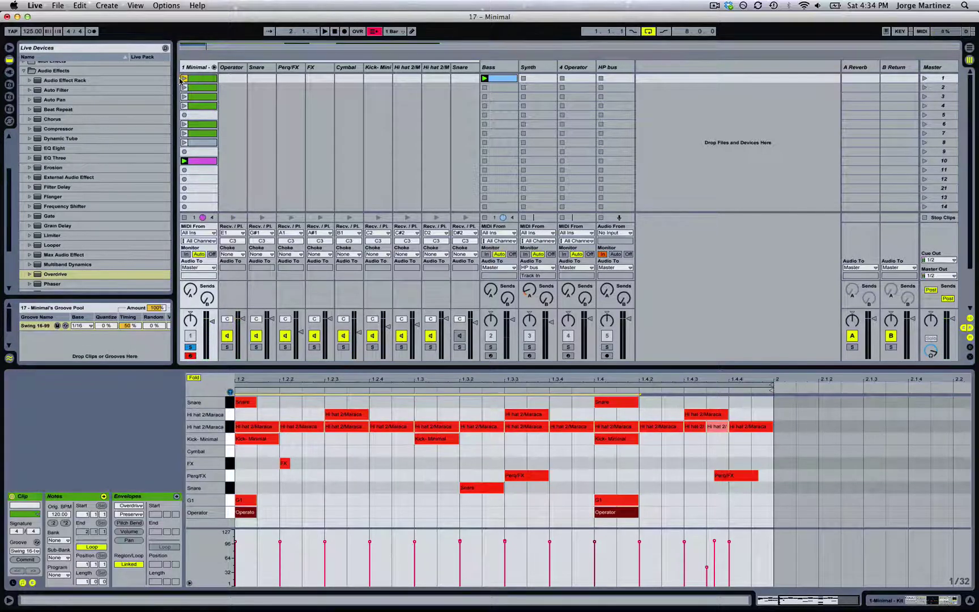
pyautogui.click(182, 79)
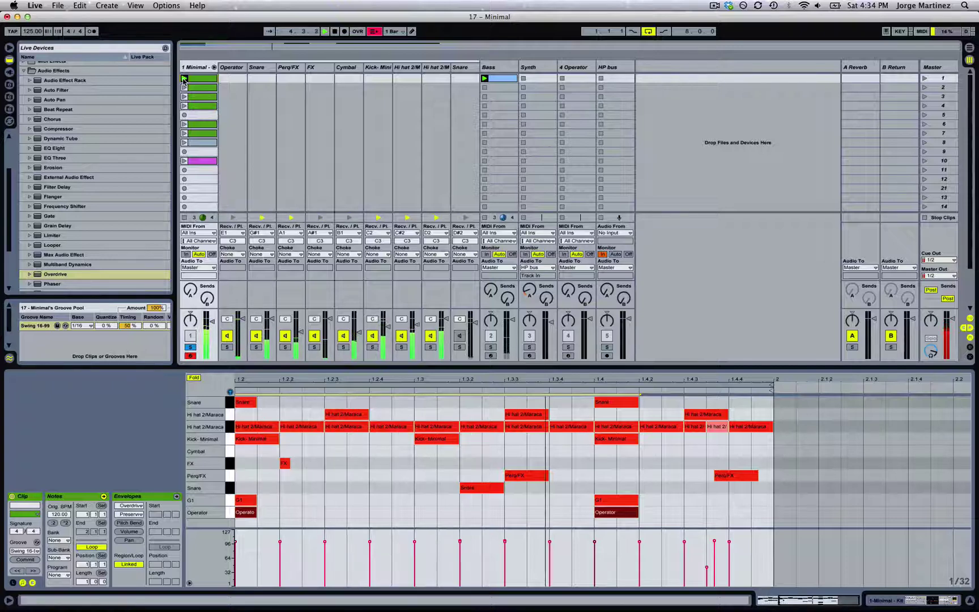
pyautogui.press('space')
# Step: Turn off solo on the Minimal track and play the pattern together with the bass
pyautogui.click(191, 347)
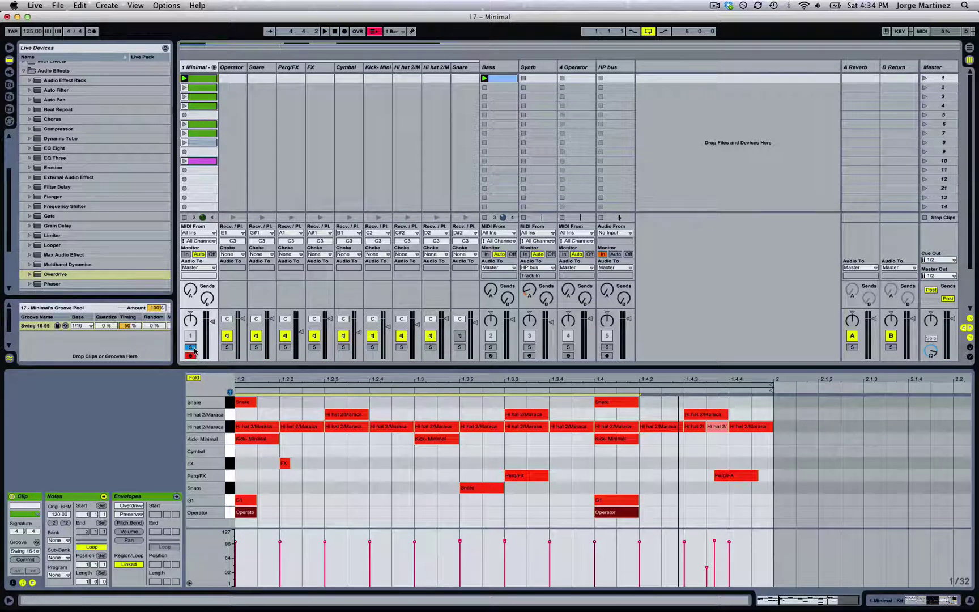
pyautogui.press('space')
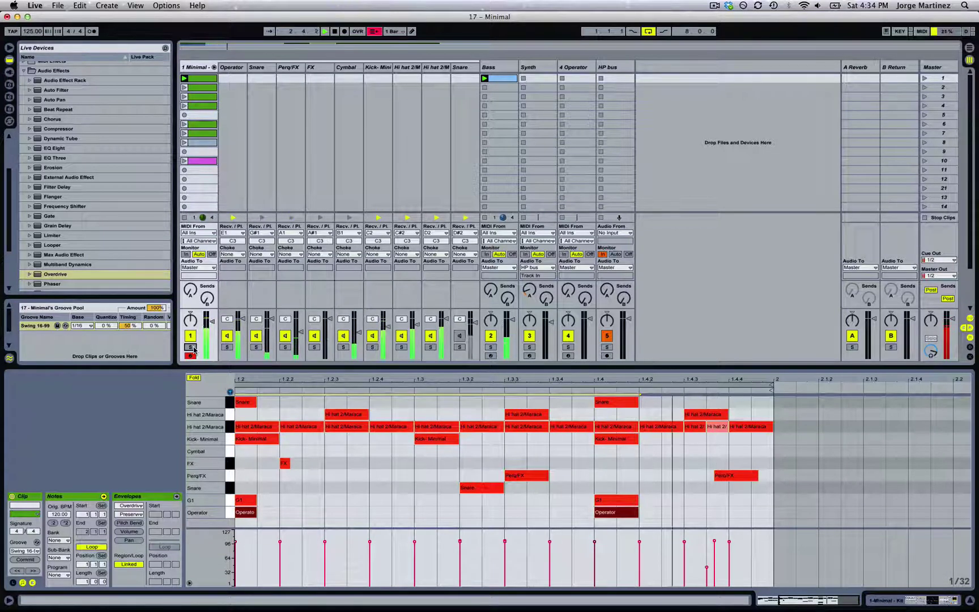
pyautogui.press('space')
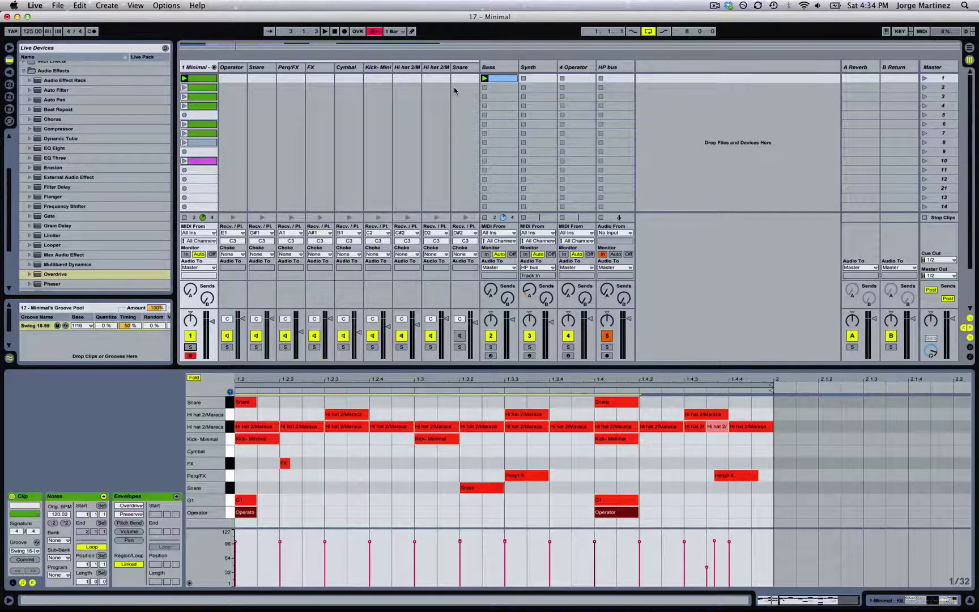
# Step: Examine the Snare rack's macros, including Taste, and the envelopes of Operator's oscillators in that rack
pyautogui.doubleClick(460, 67)
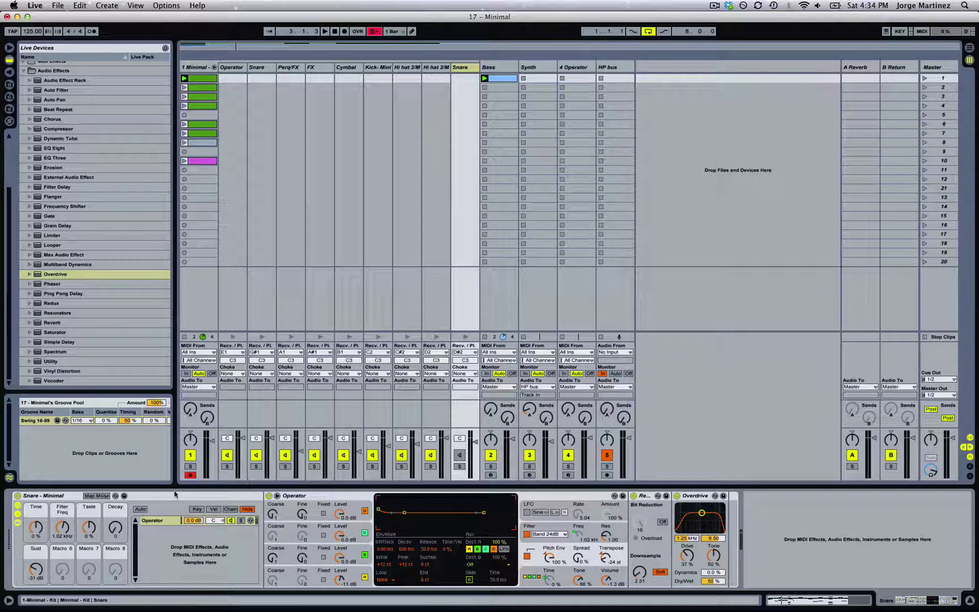
pyautogui.click(62, 496)
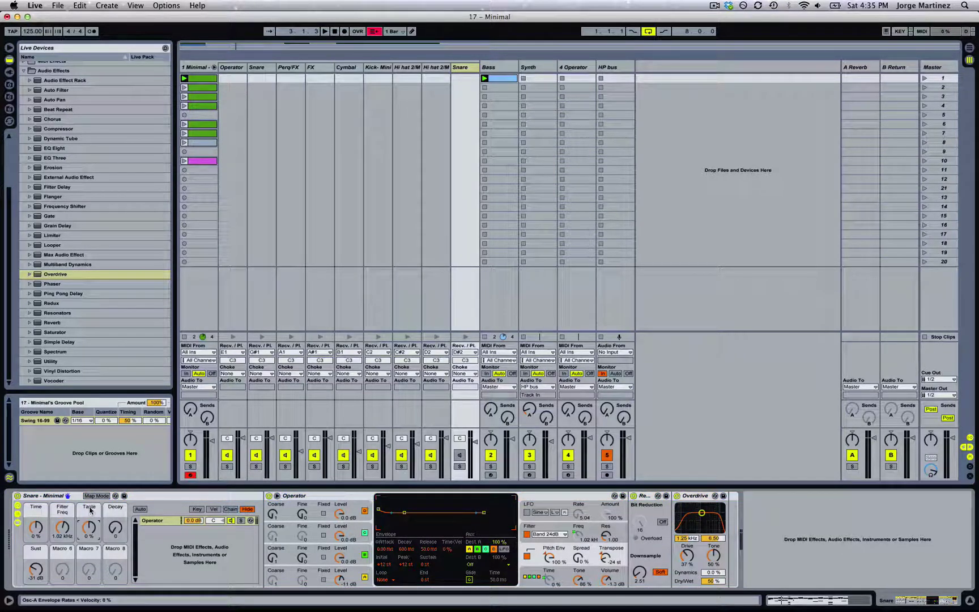
pyautogui.click(88, 524)
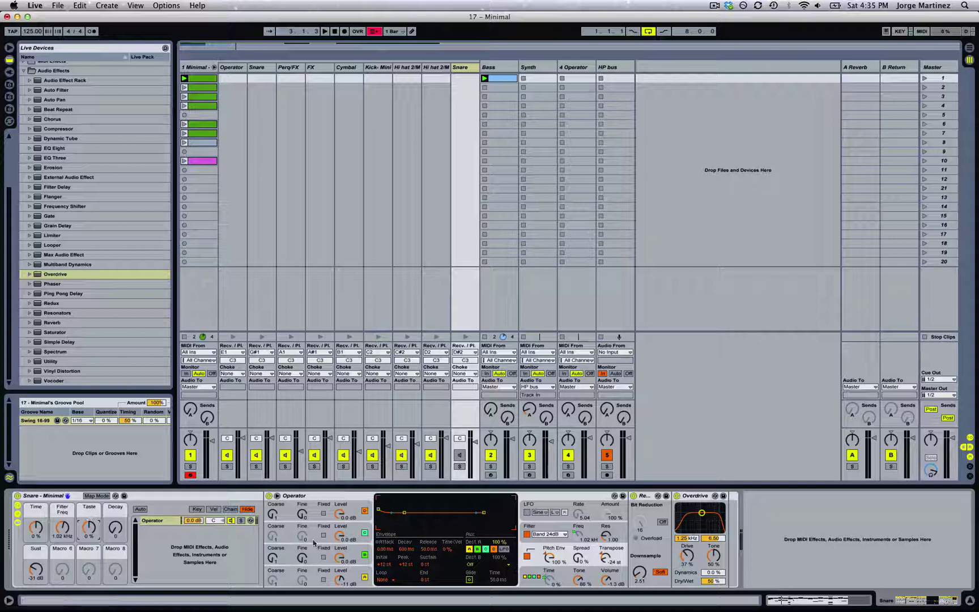
pyautogui.click(361, 553)
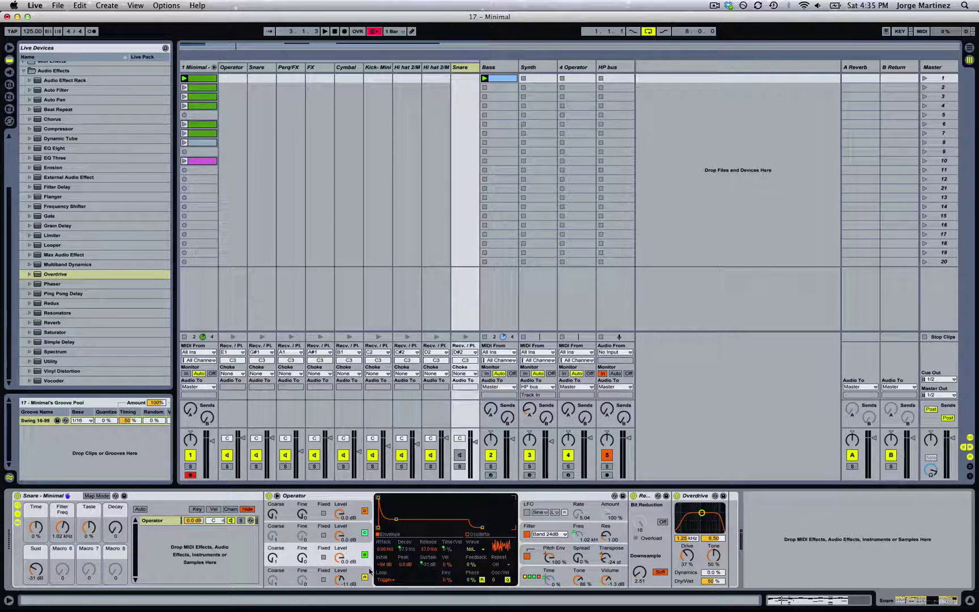
pyautogui.click(362, 573)
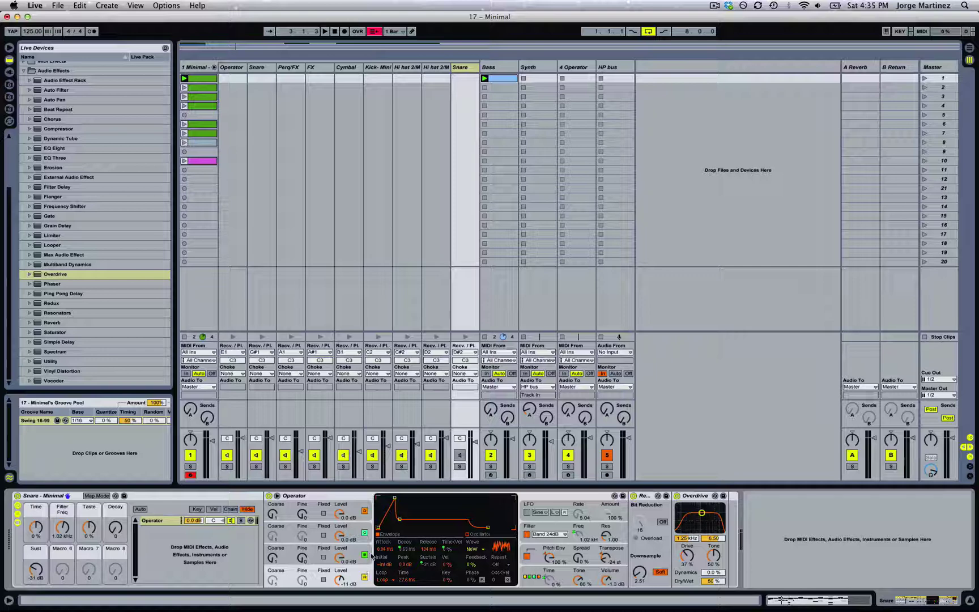
pyautogui.click(360, 534)
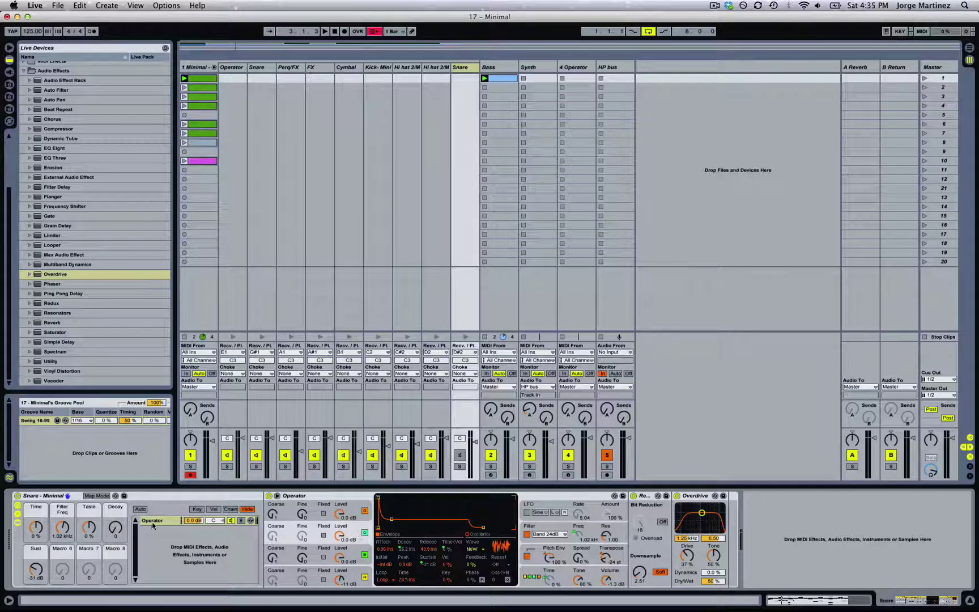
pyautogui.moveTo(89, 527)
pyautogui.mouseDown()
pyautogui.moveTo(88, 517)
pyautogui.moveTo(89, 526)
pyautogui.mouseUp()
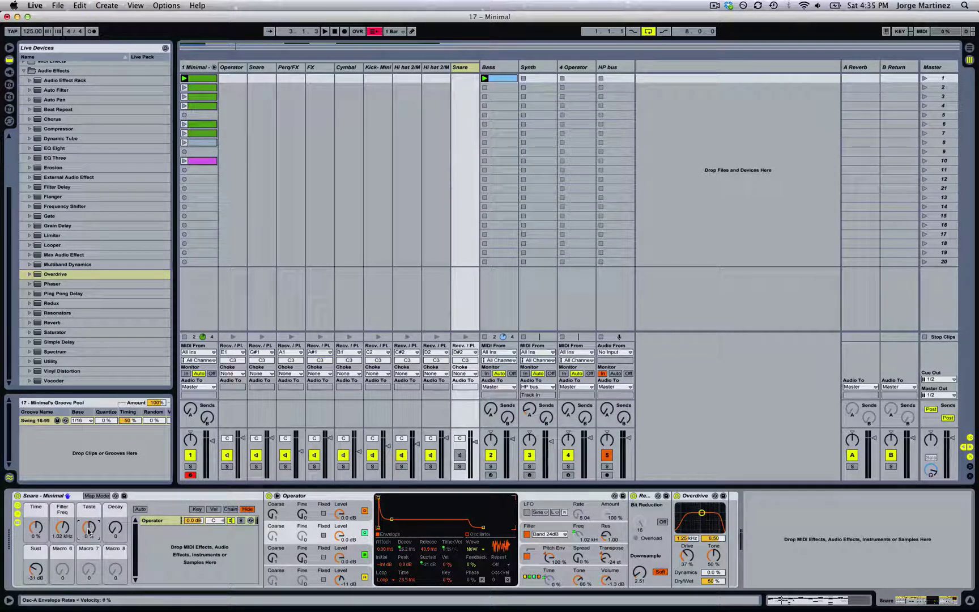
pyautogui.click(447, 549)
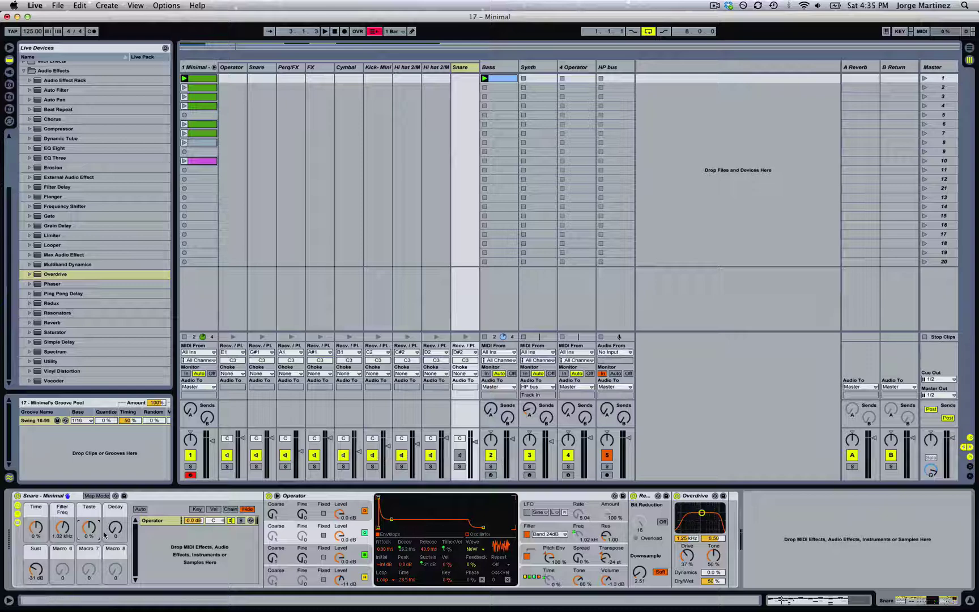
pyautogui.click(153, 497)
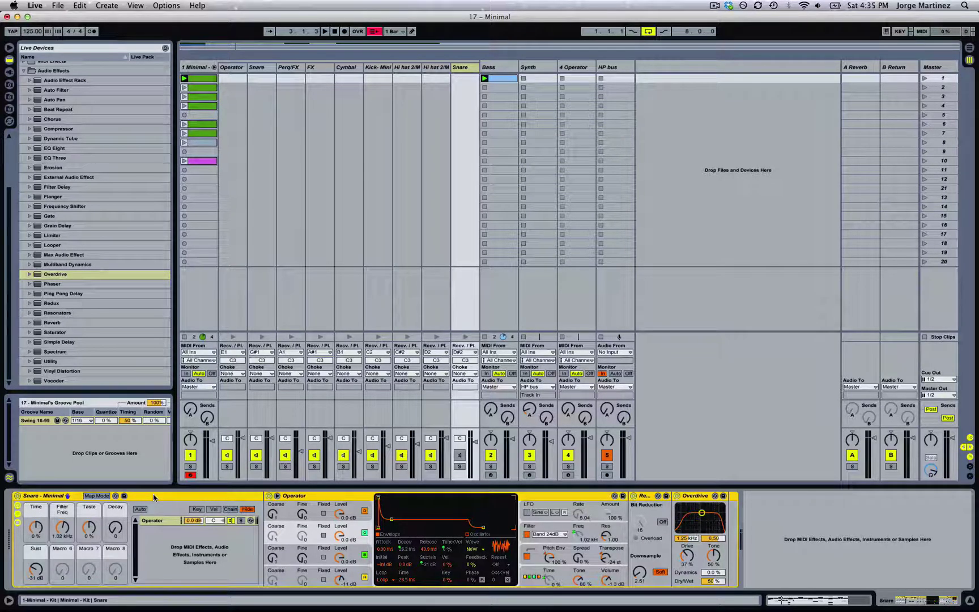
# Step: Unmute the Snare chain and mute the Operator chain in the Minimal kit
pyautogui.press('space')
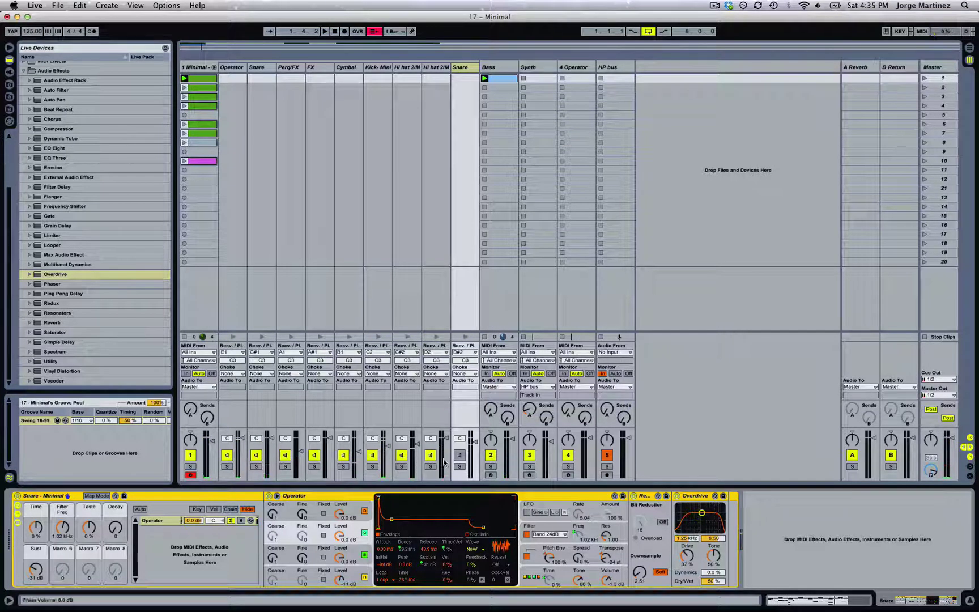
pyautogui.press('space')
pyautogui.click(460, 455)
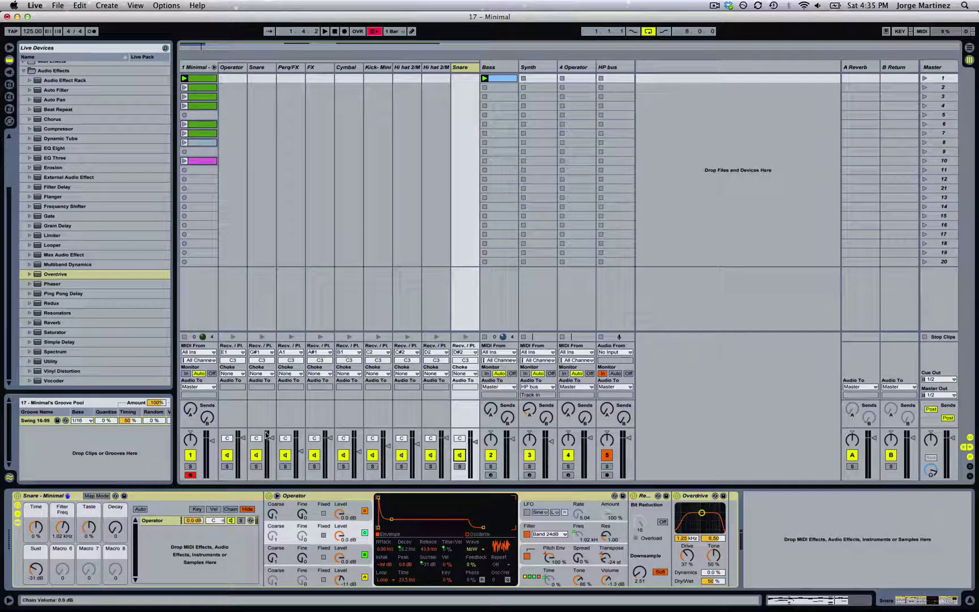
pyautogui.click(228, 456)
pyautogui.click(231, 220)
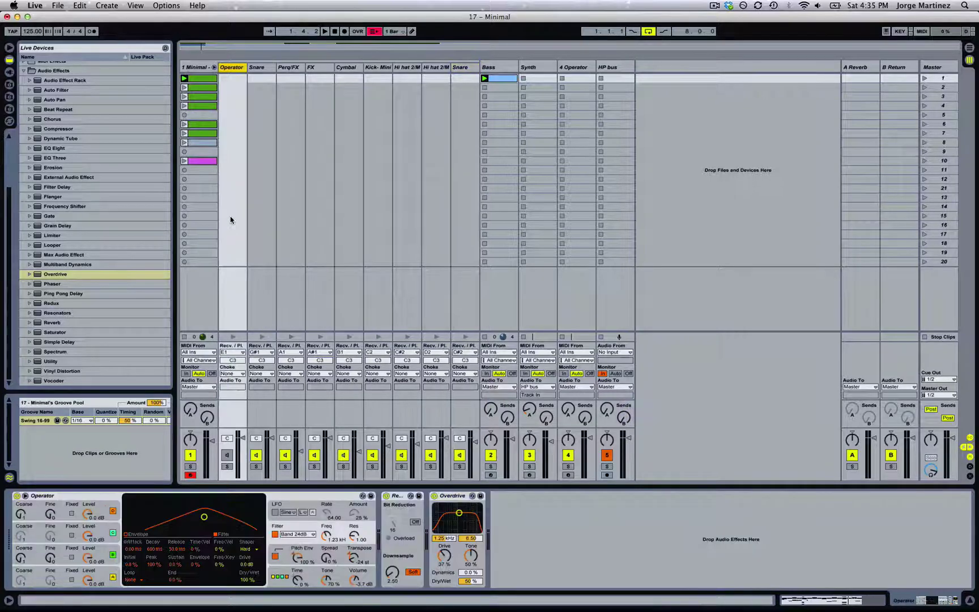
# Step: Try different values on the Snare rack's macros, including Time, Decay and Sust, while the clip plays
pyautogui.click(460, 206)
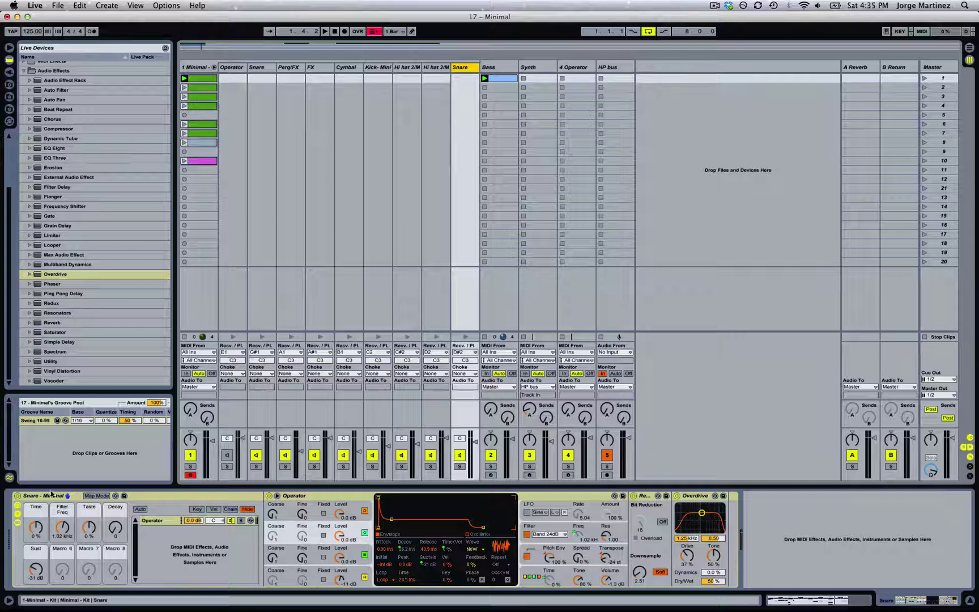
pyautogui.click(159, 517)
pyautogui.press('space')
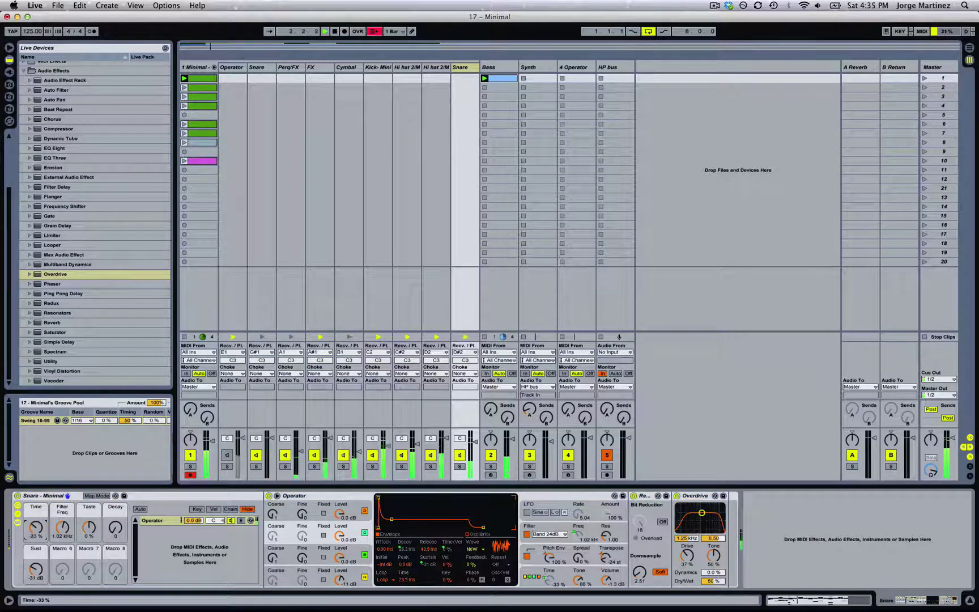
pyautogui.moveTo(40, 531); pyautogui.dragTo(89, 526)
pyautogui.moveTo(115, 527)
pyautogui.mouseDown()
pyautogui.moveTo(115, 493)
pyautogui.moveTo(115, 524)
pyautogui.mouseUp()
pyautogui.moveTo(35, 568)
pyautogui.mouseDown()
pyautogui.moveTo(36, 549)
pyautogui.moveTo(35, 573)
pyautogui.mouseUp()
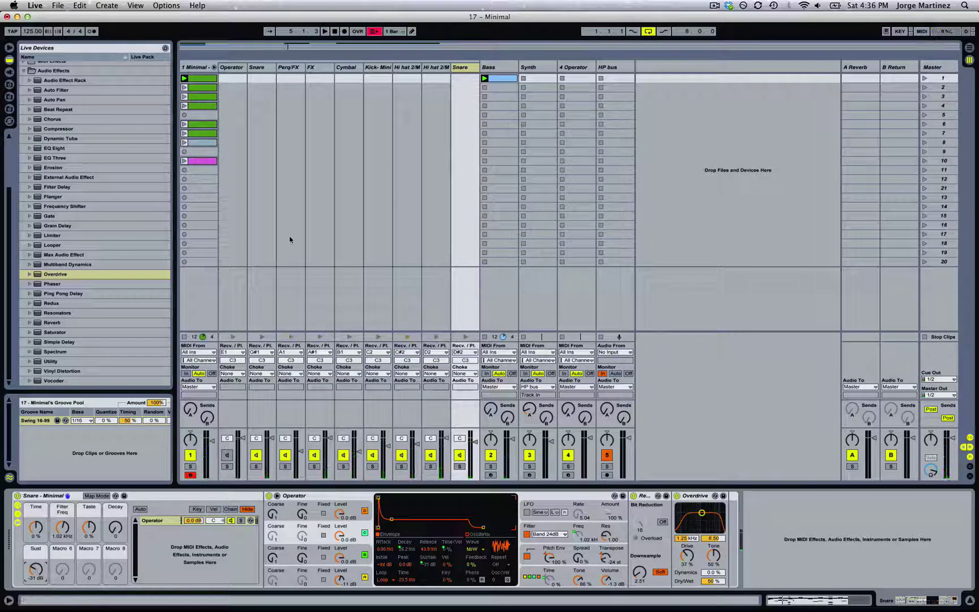
pyautogui.click(207, 143)
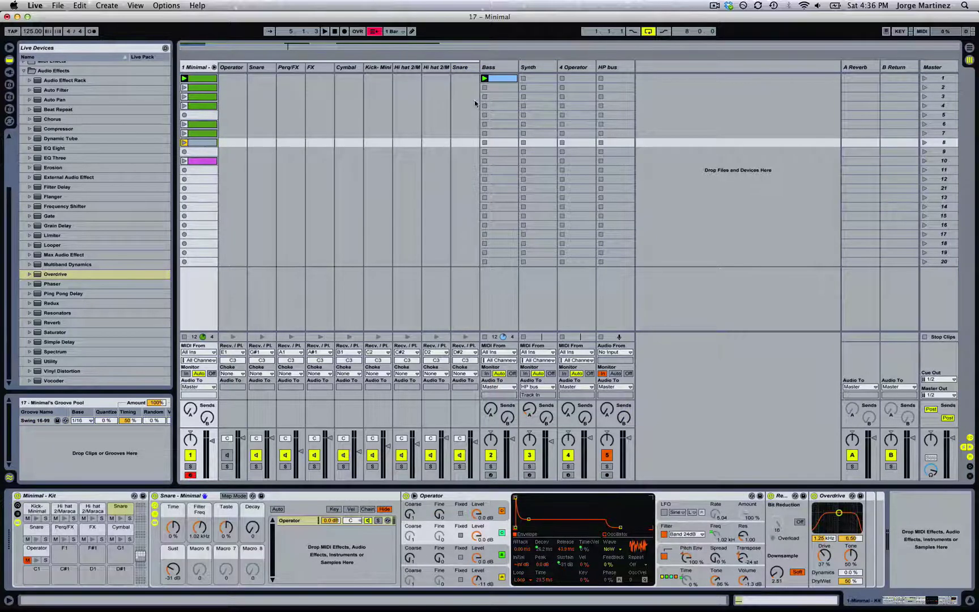
pyautogui.click(499, 80)
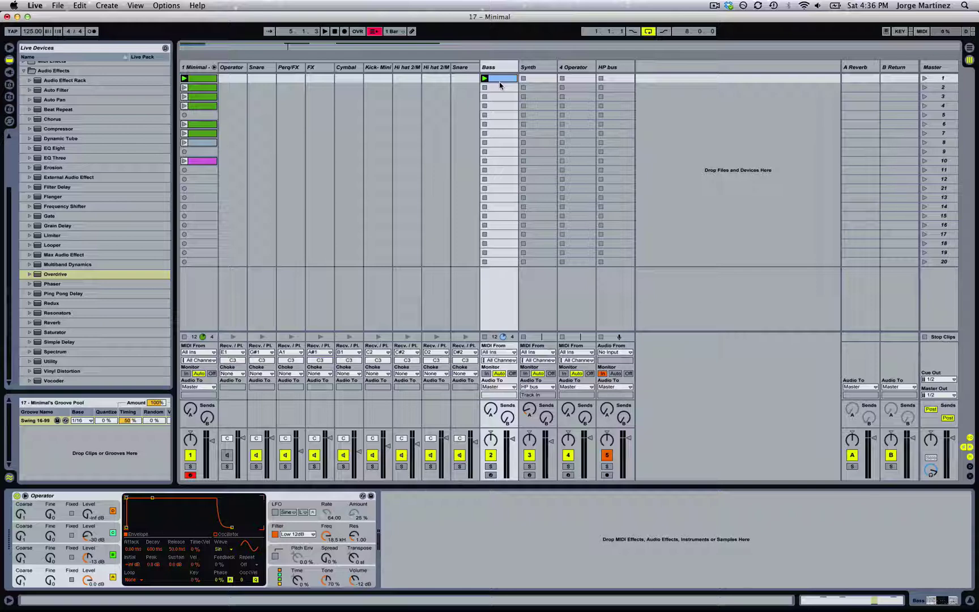
pyautogui.click(503, 68)
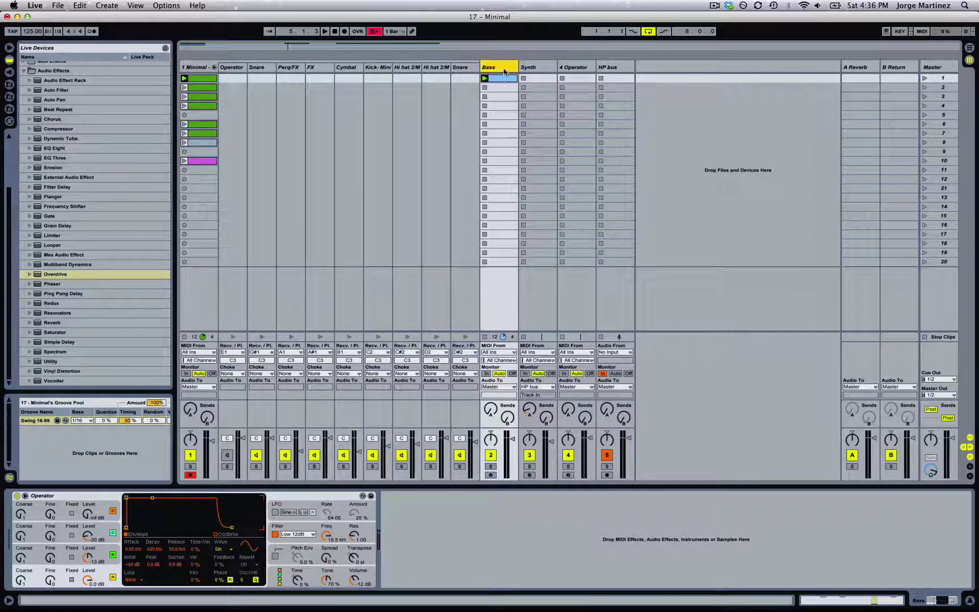
pyautogui.click(206, 116)
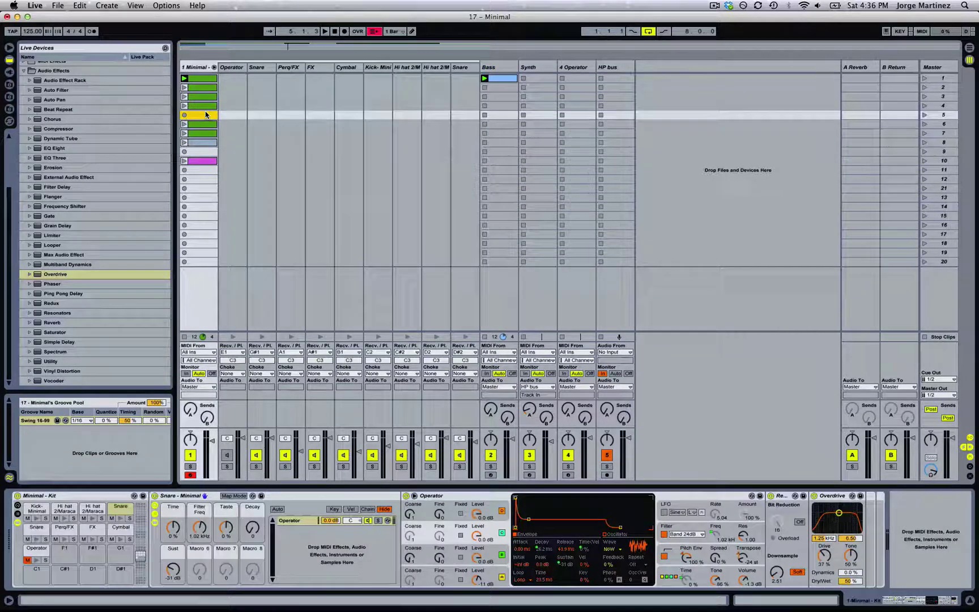
pyautogui.click(204, 153)
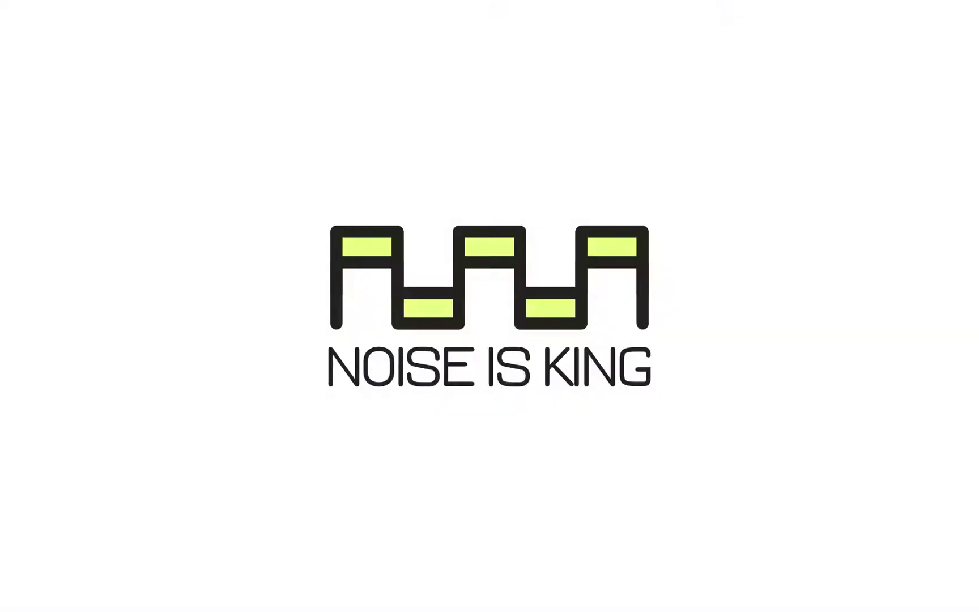